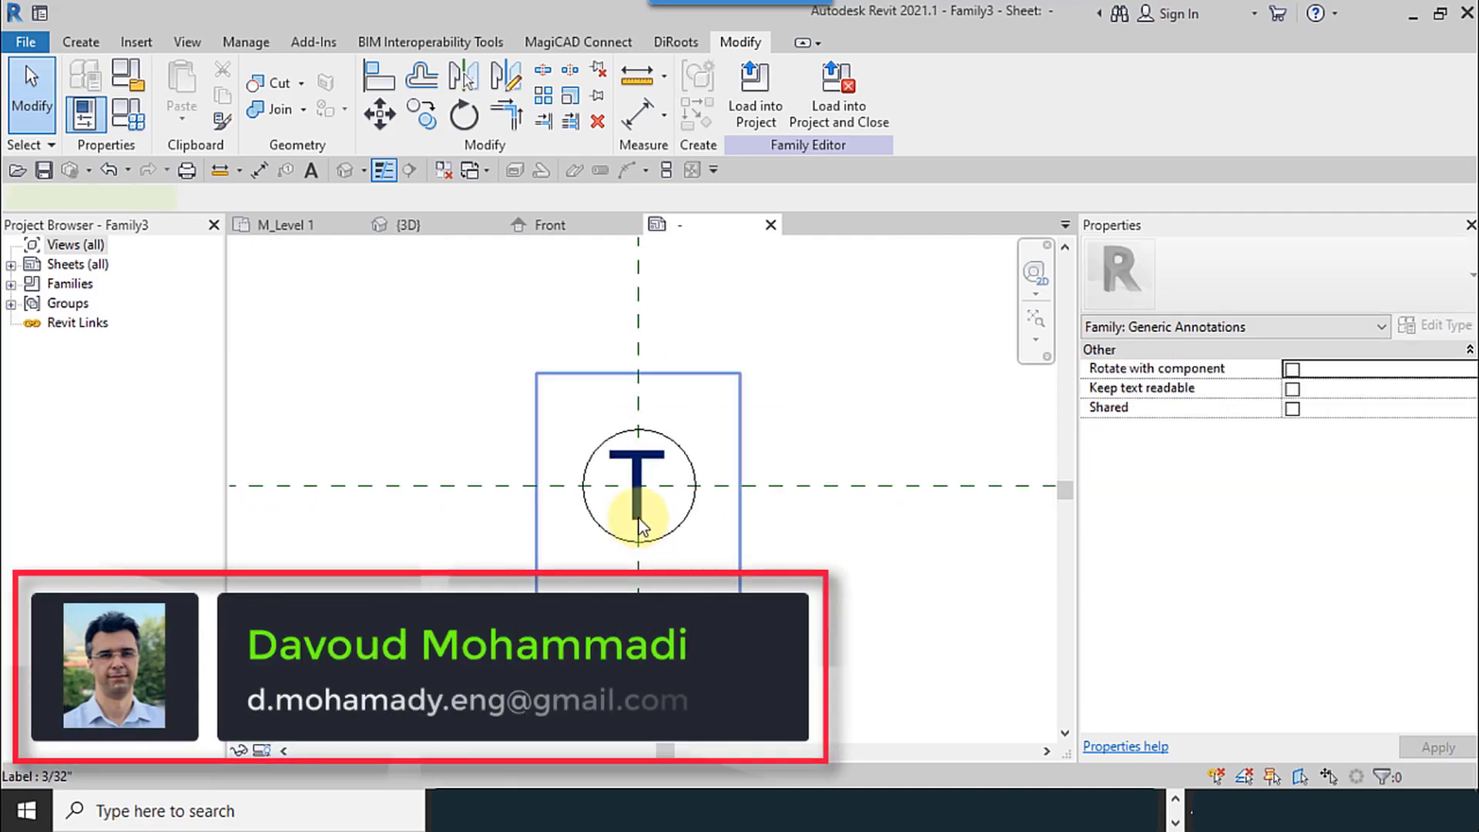
Turn on Rotate with component and Keep text readable for the T annotation family
{"action": "left_click", "coordinate": [939, 543]}
{"action": "left_click", "coordinate": [668, 400]}
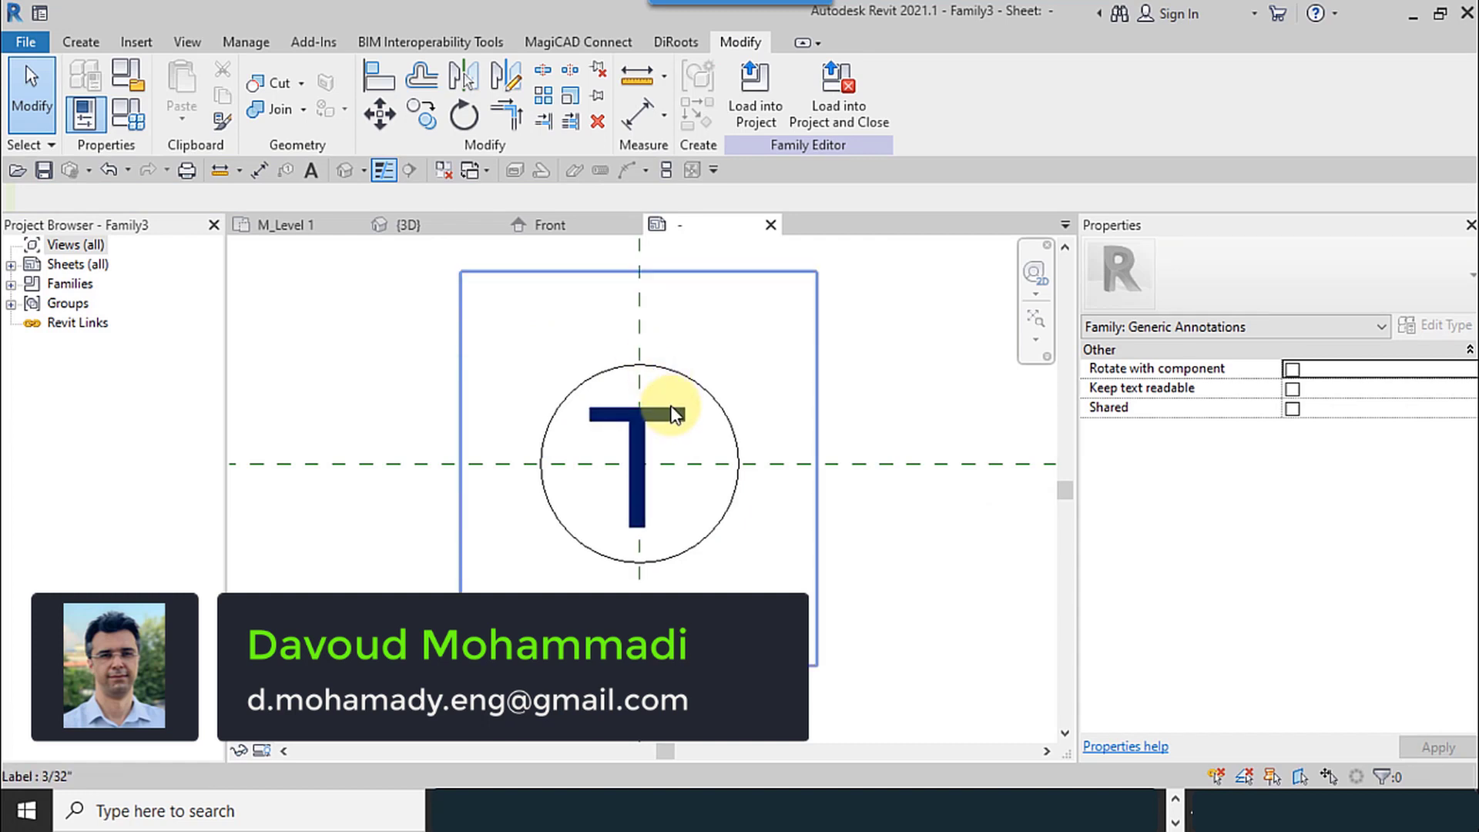
{"action": "left_click", "coordinate": [932, 577]}
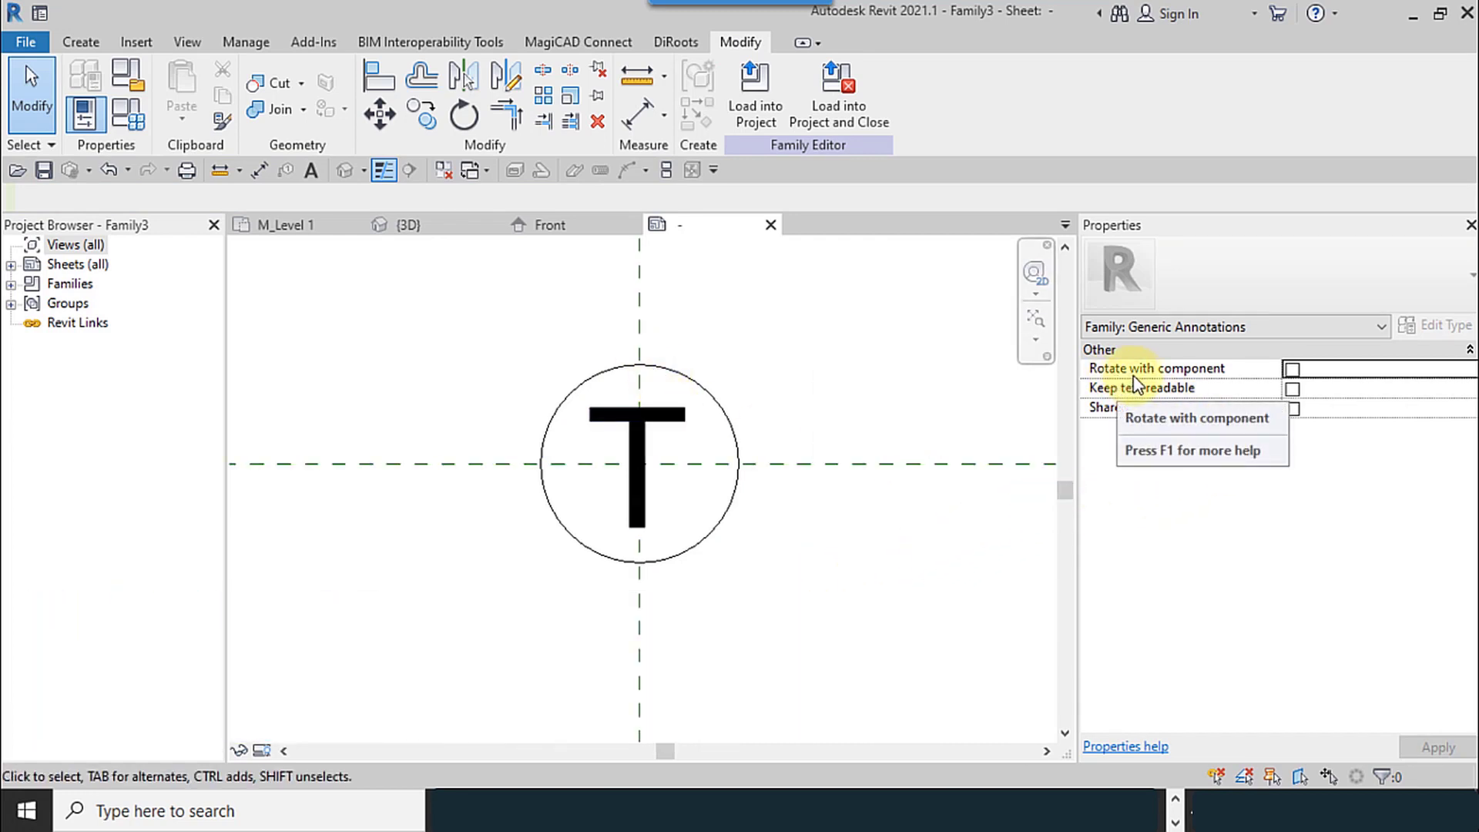
{"action": "left_click", "coordinate": [1292, 369]}
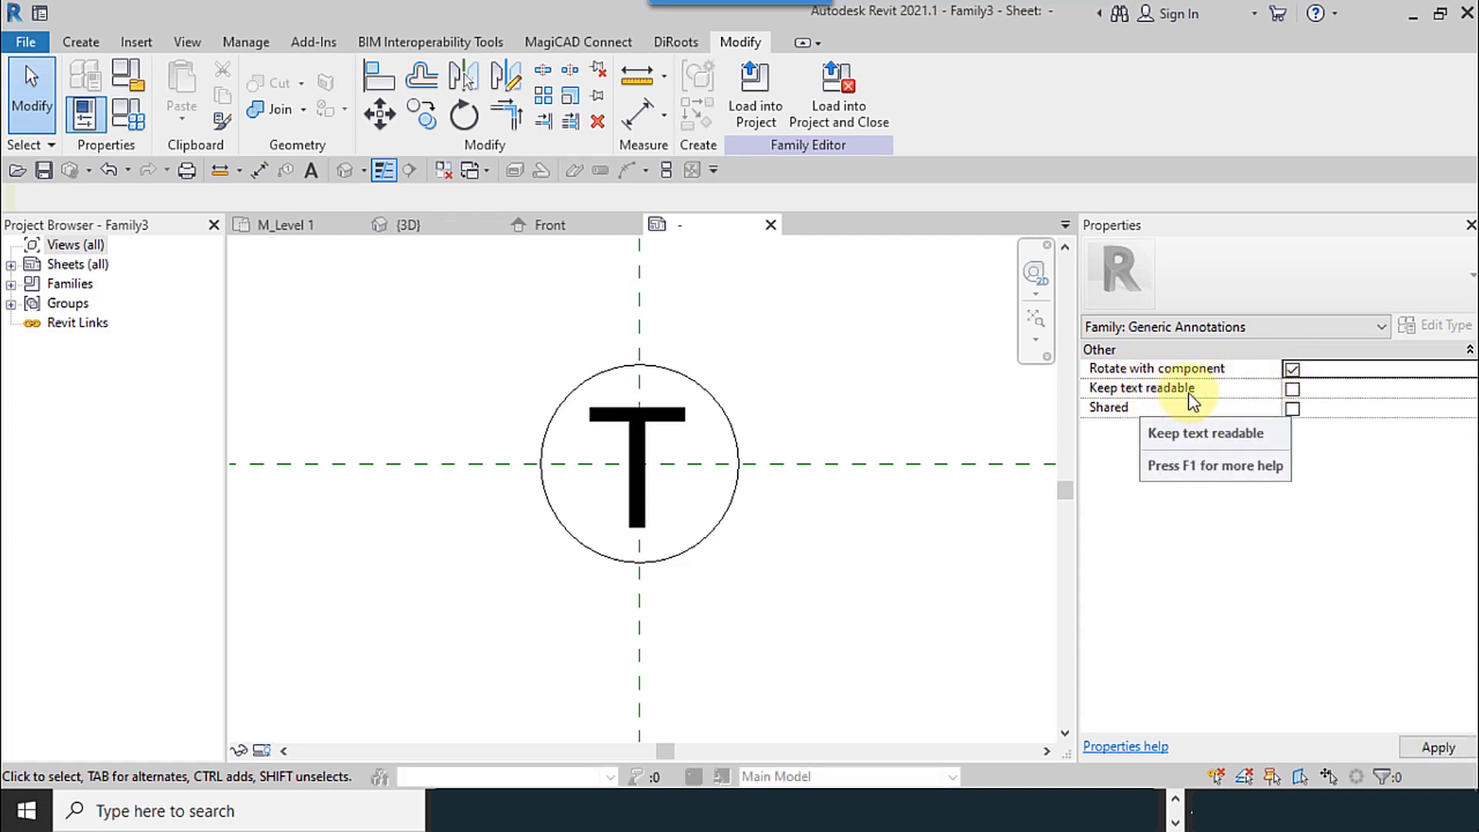
{"action": "left_click", "coordinate": [1292, 391]}
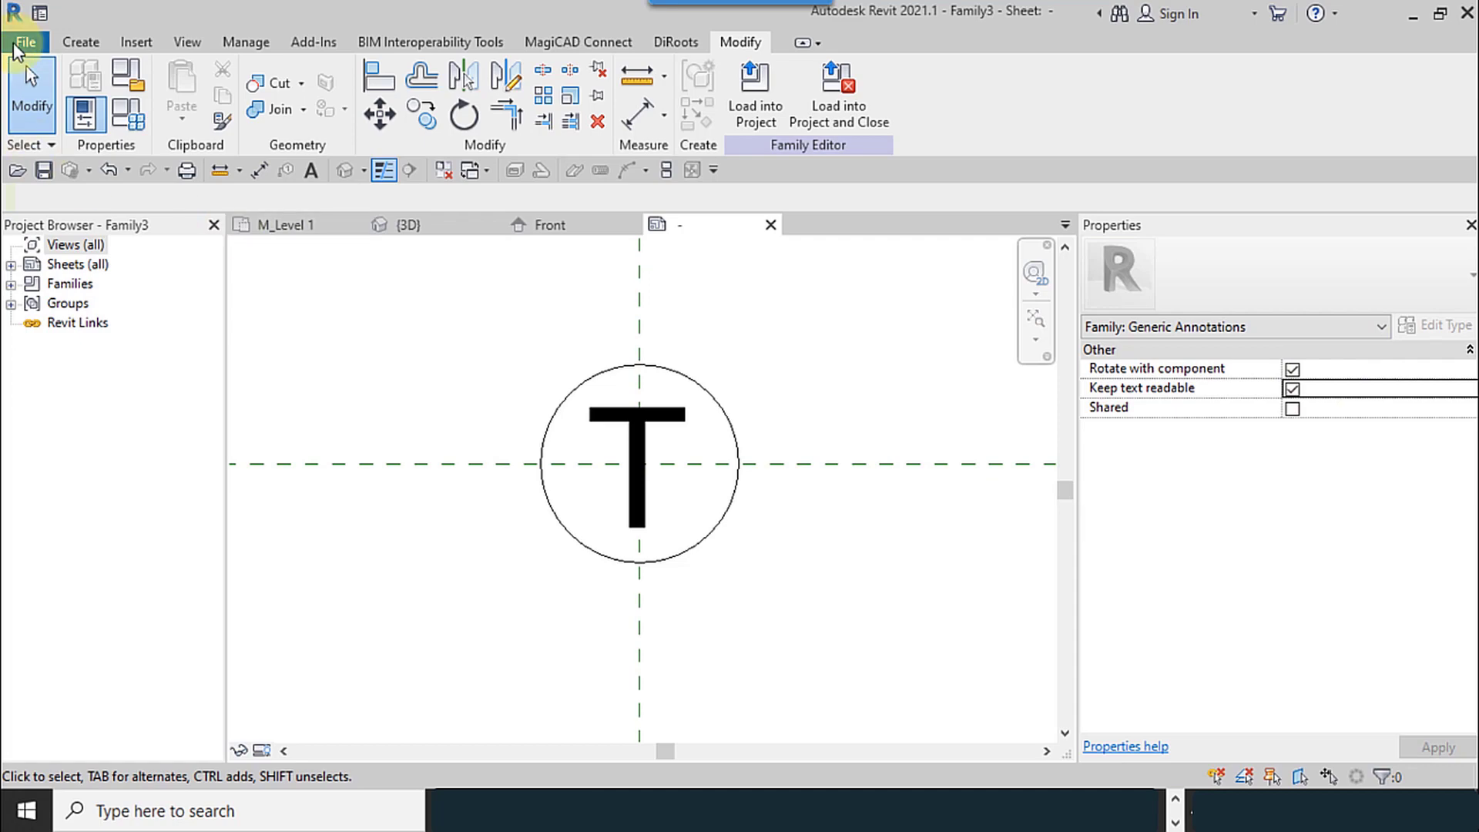
Save the annotation family as a new family file named T_Lable.rfa
{"action": "left_click", "coordinate": [14, 47]}
{"action": "mouse_move", "coordinate": [81, 300]}
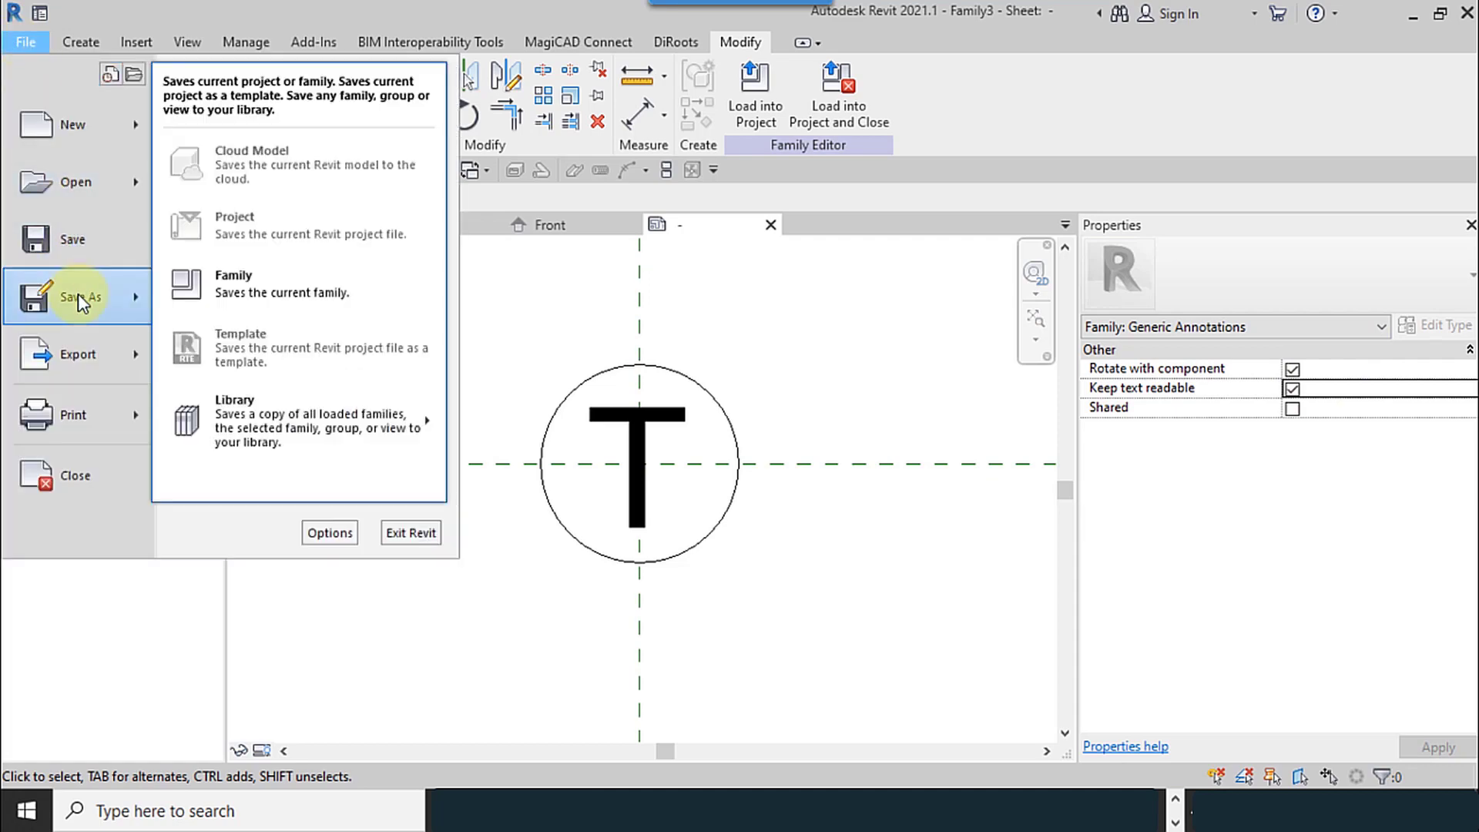
{"action": "left_click", "coordinate": [278, 286]}
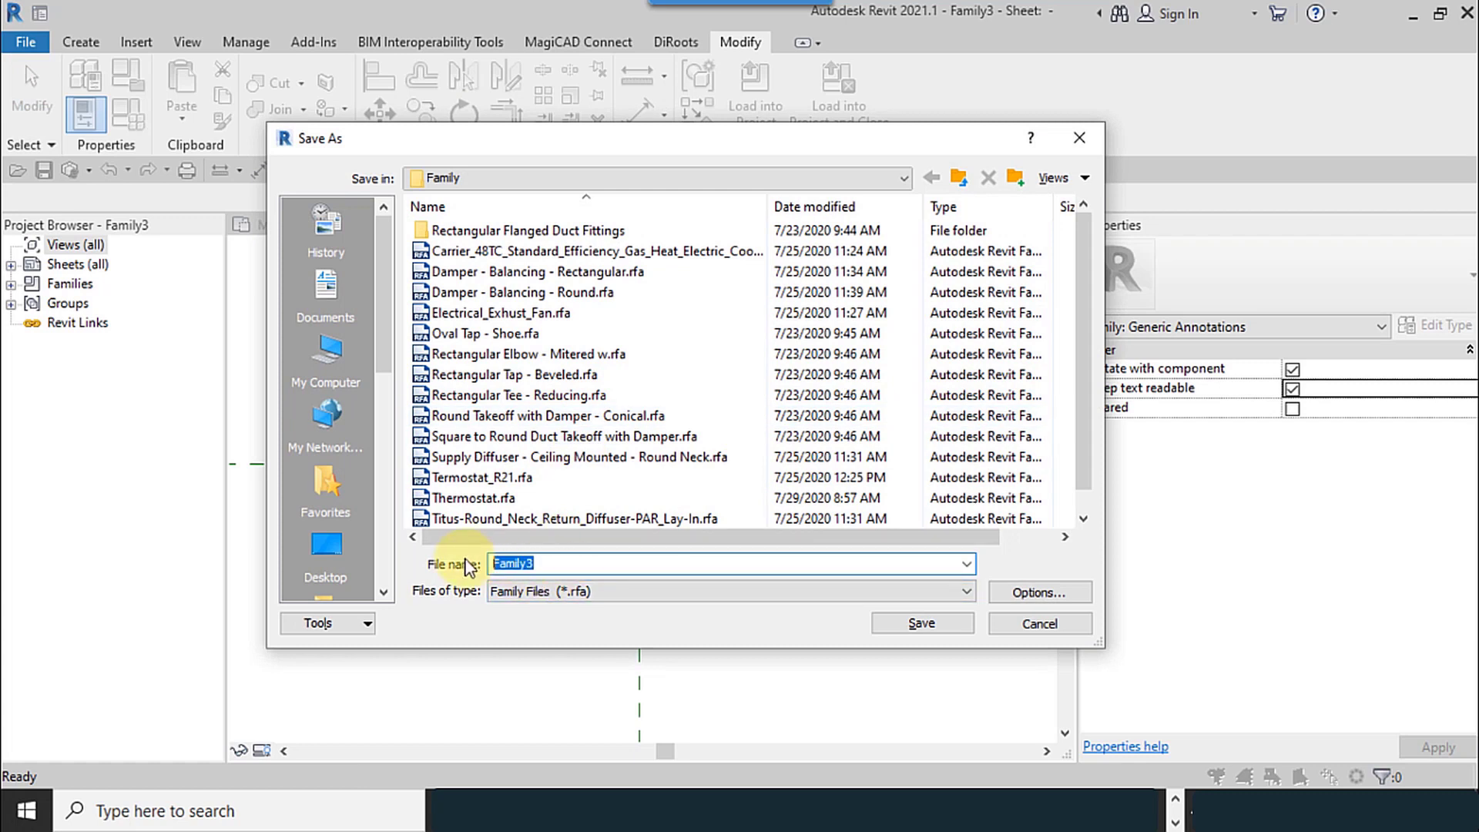
{"action": "type", "text": "T"}
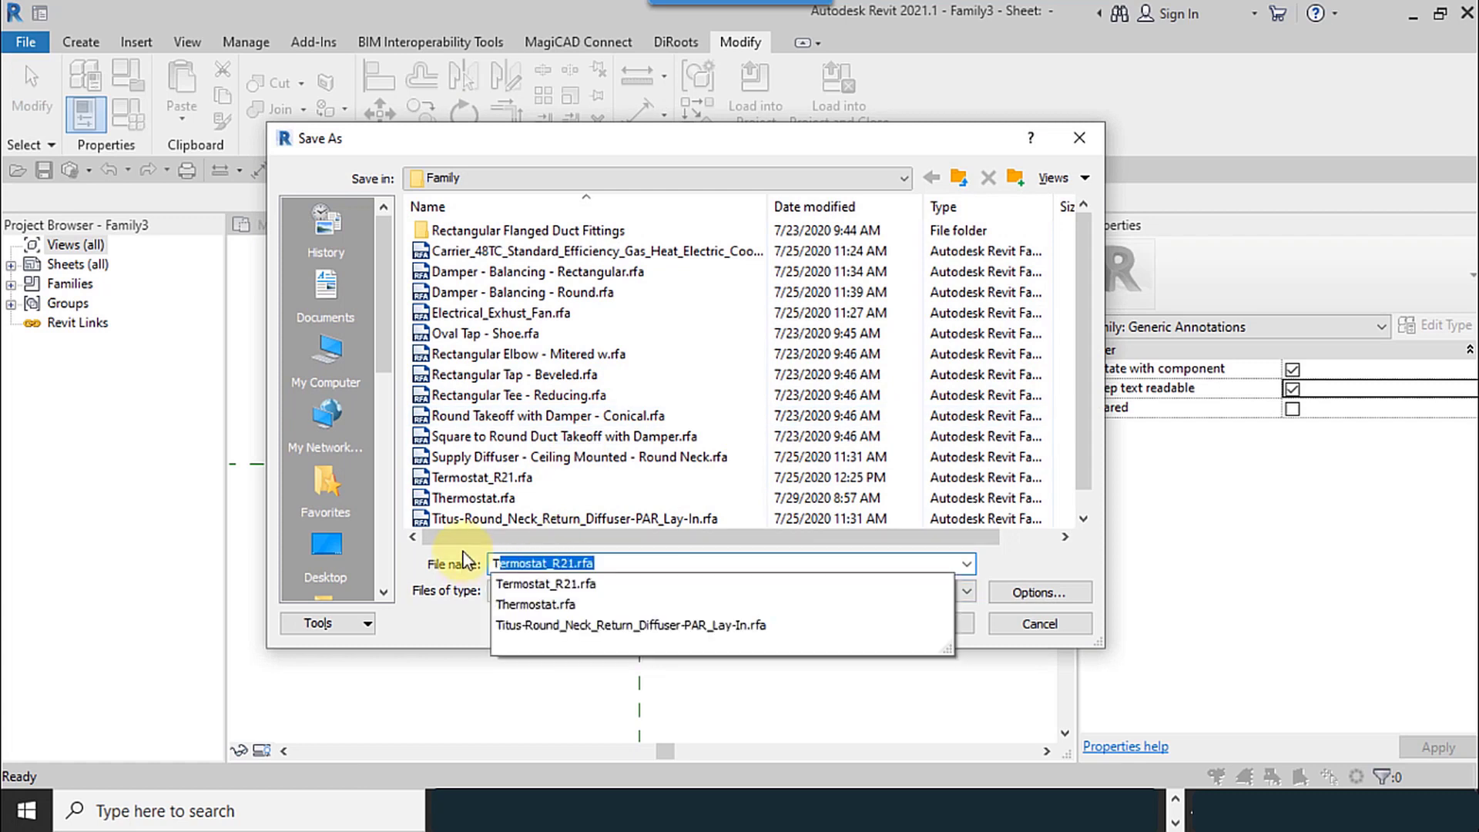
{"action": "key", "text": "Delete"}
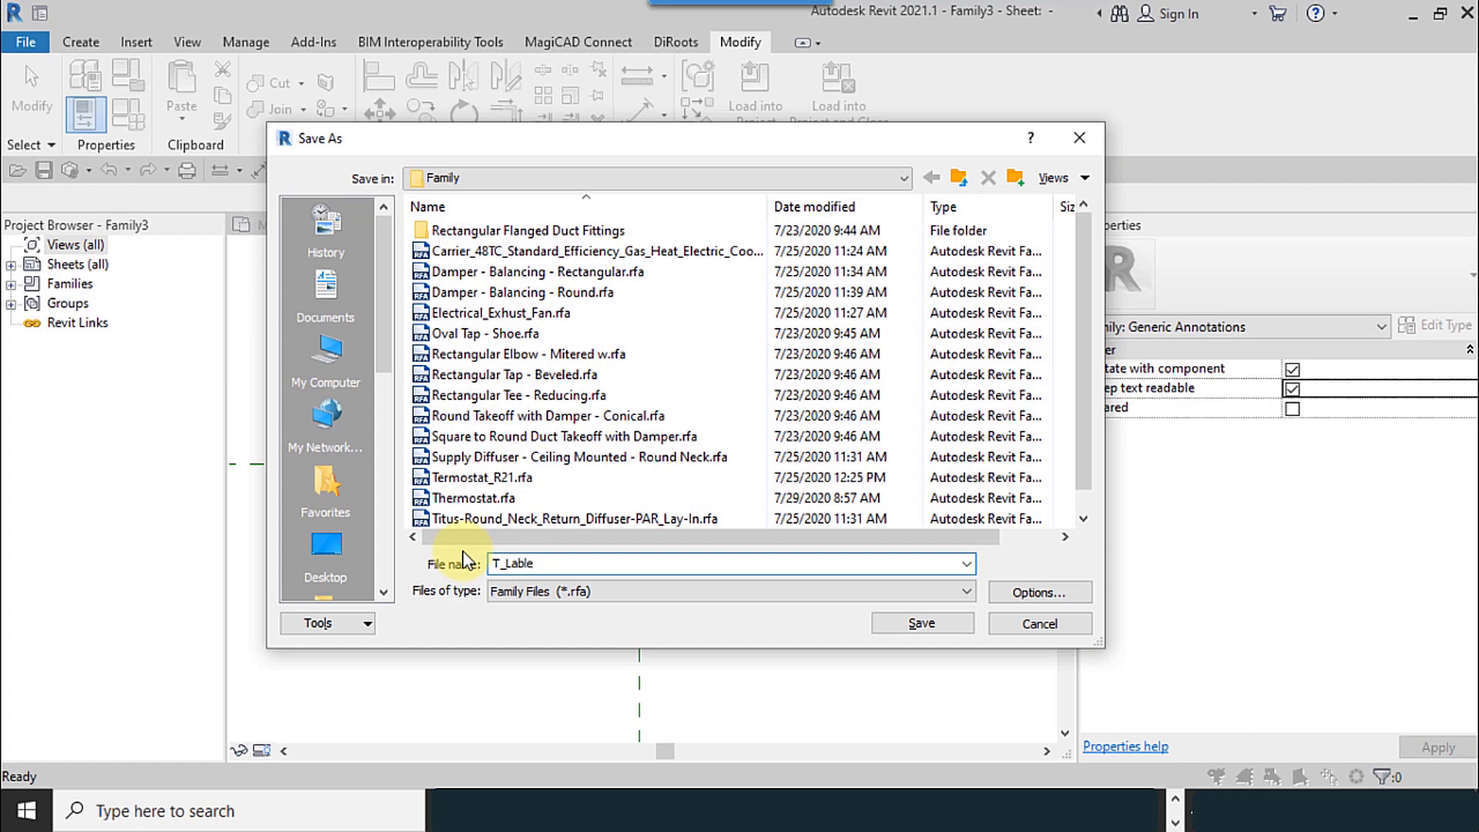
{"action": "left_click", "coordinate": [1025, 594]}
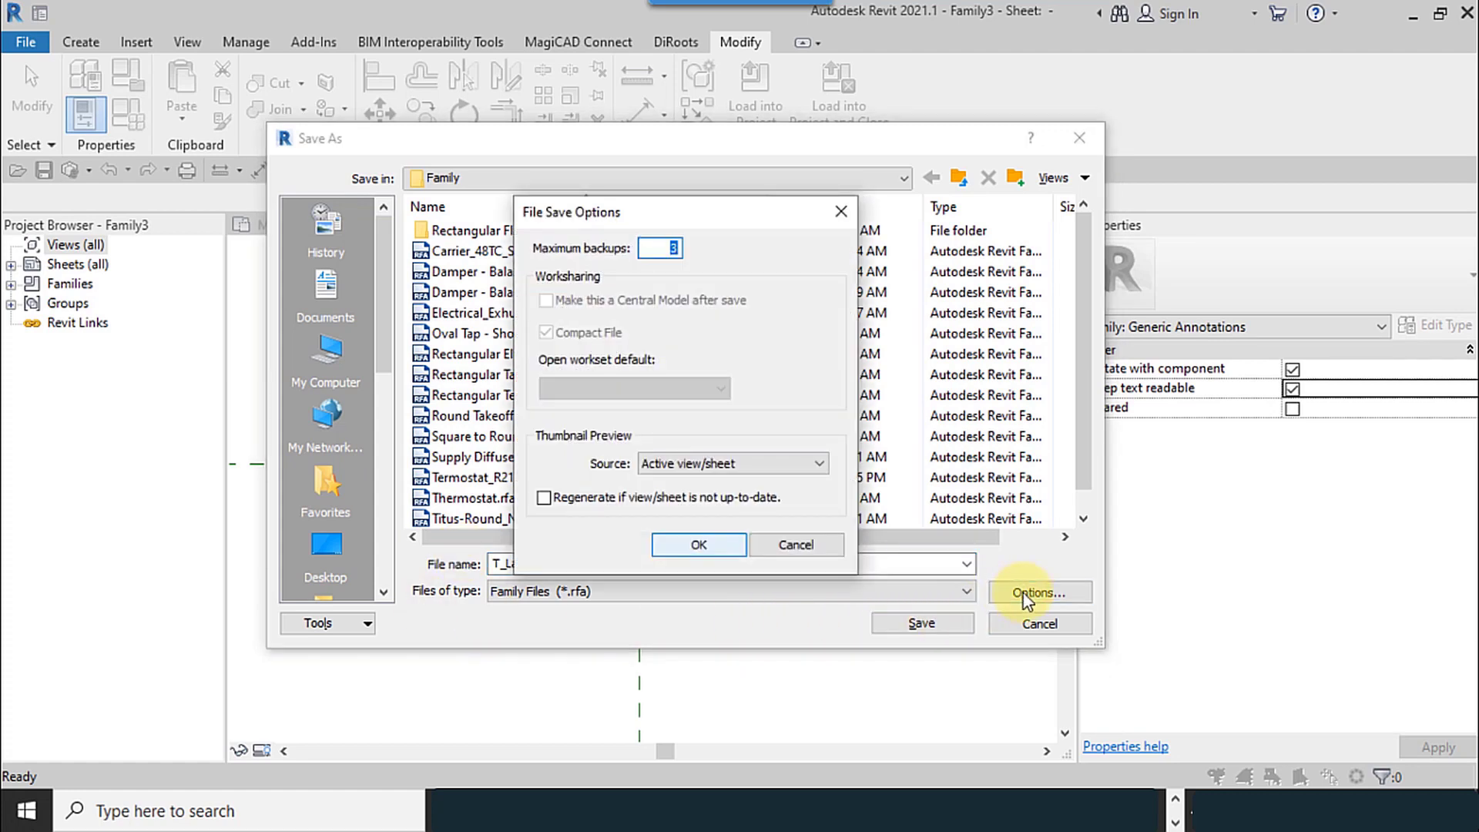
{"action": "left_click", "coordinate": [727, 546]}
{"action": "left_click", "coordinate": [890, 620]}
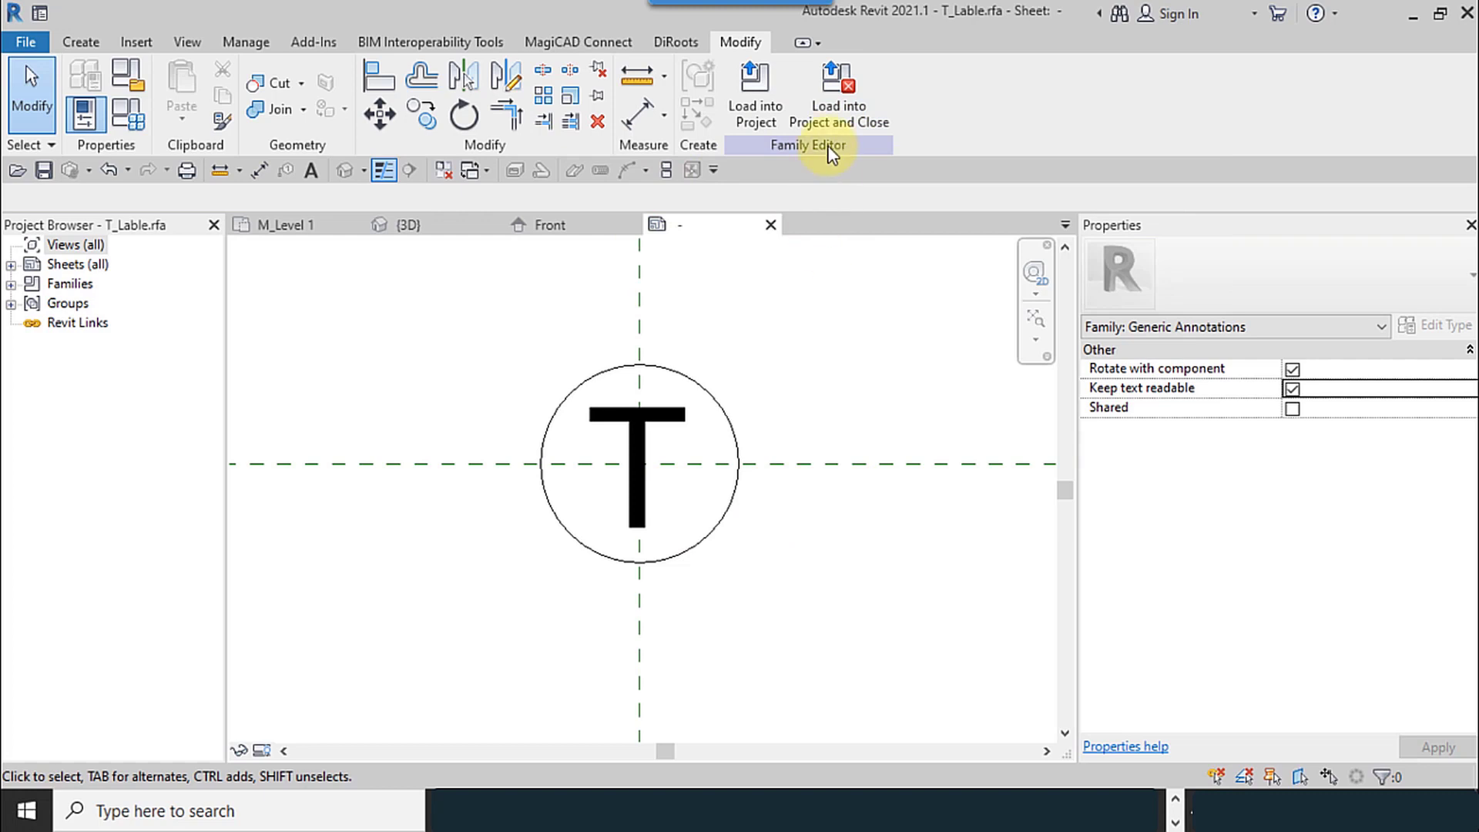
Load T_Lable into Thermostat.rfa only, leaving Mechanical_R21.rvt unchecked
{"action": "left_click", "coordinate": [884, 125]}
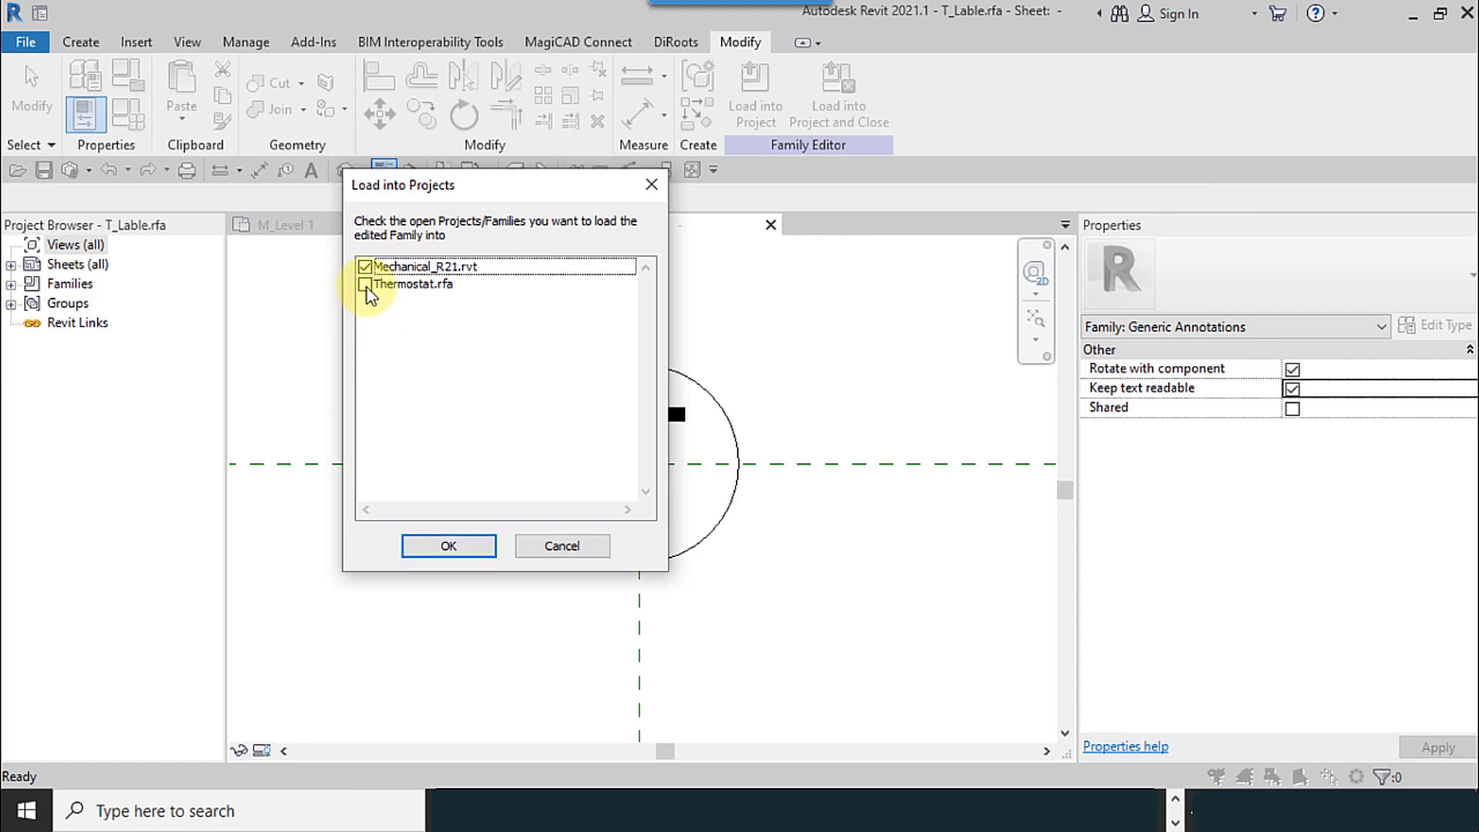
{"action": "left_click", "coordinate": [365, 285]}
{"action": "left_click", "coordinate": [365, 266]}
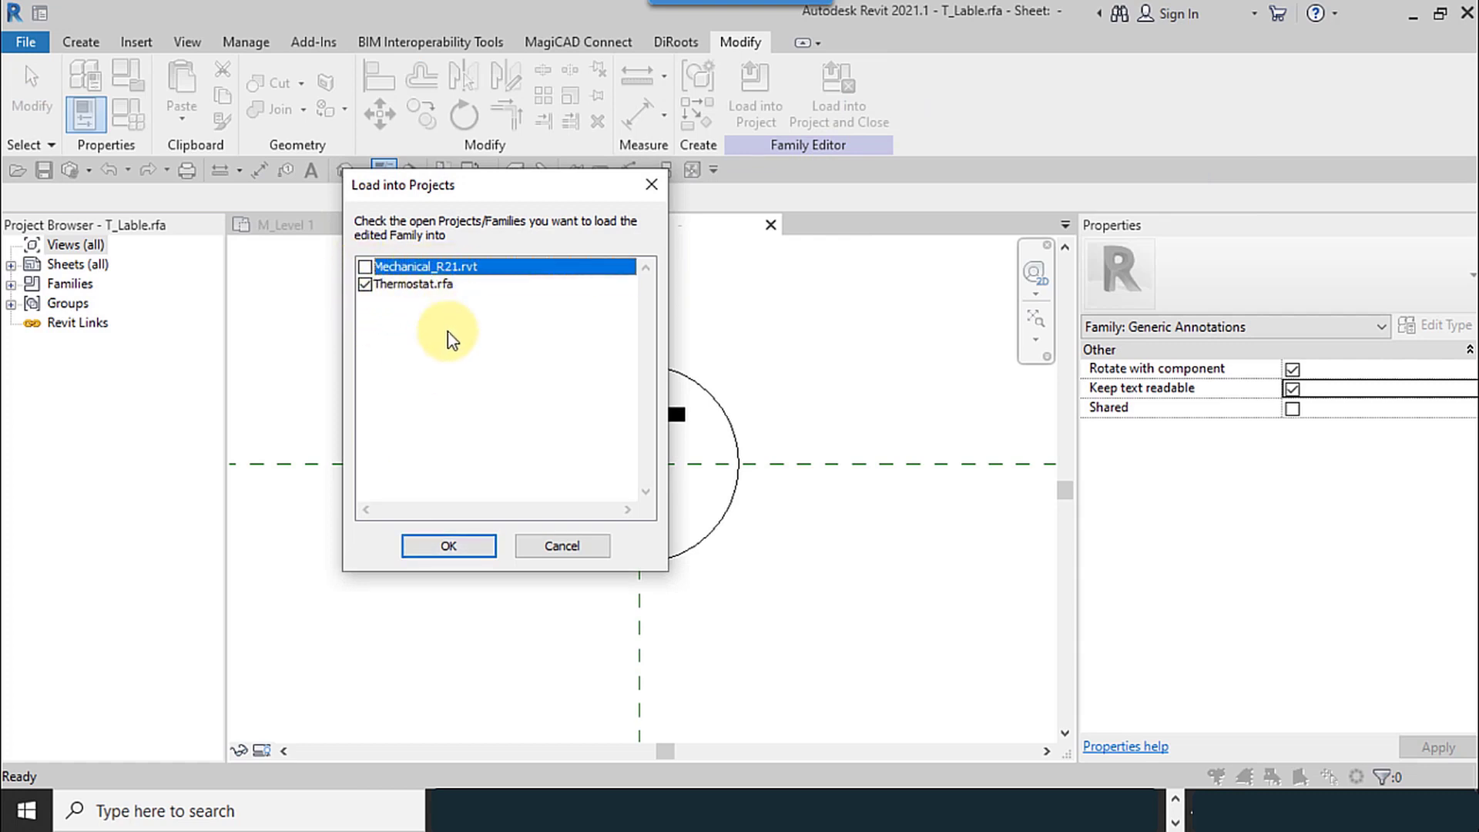
{"action": "left_click", "coordinate": [417, 547]}
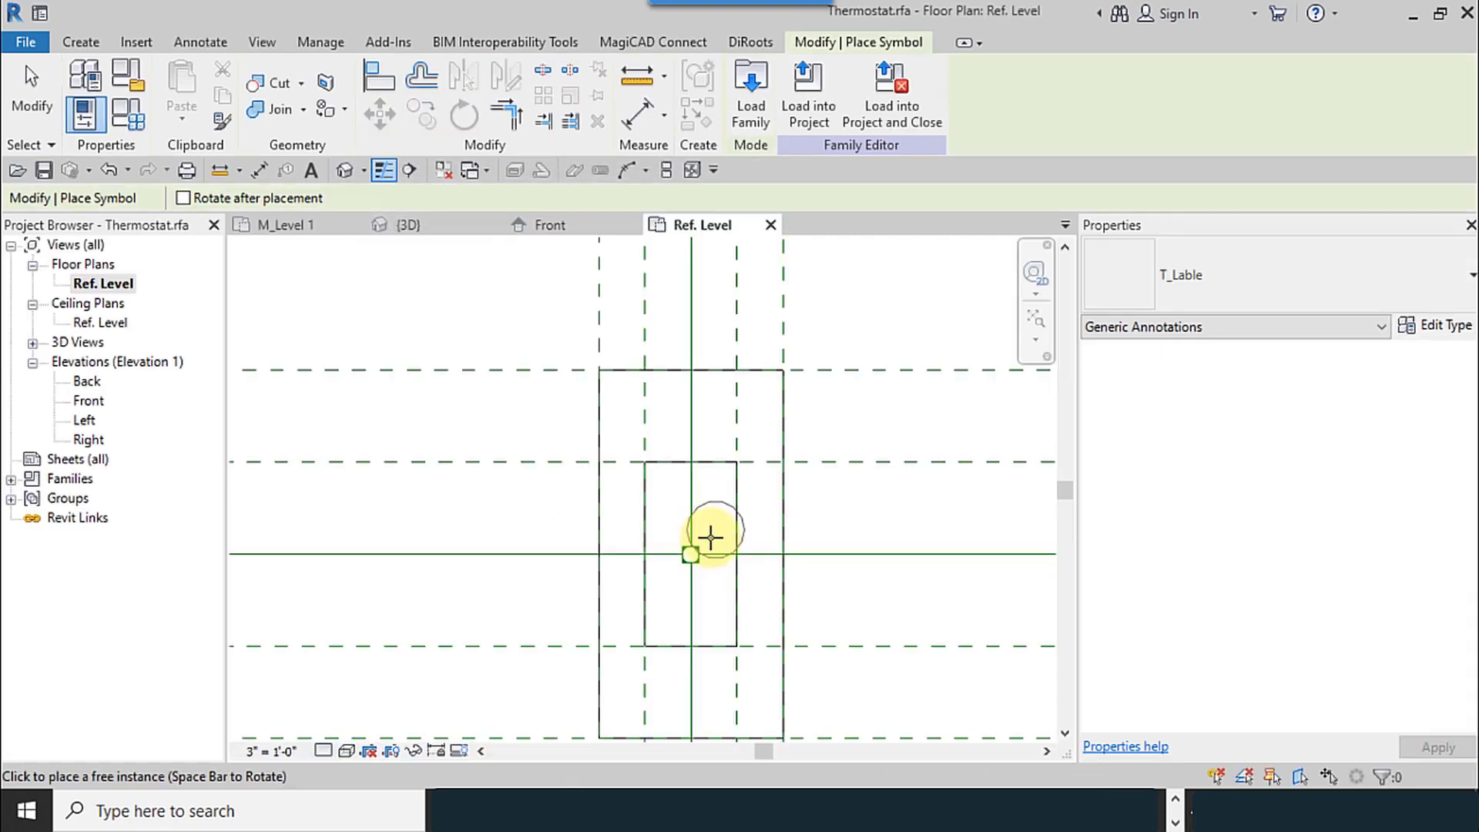
Place the T_Lable tag at the reference-plane intersection of the Ref. Level plan
{"action": "left_click", "coordinate": [691, 554]}
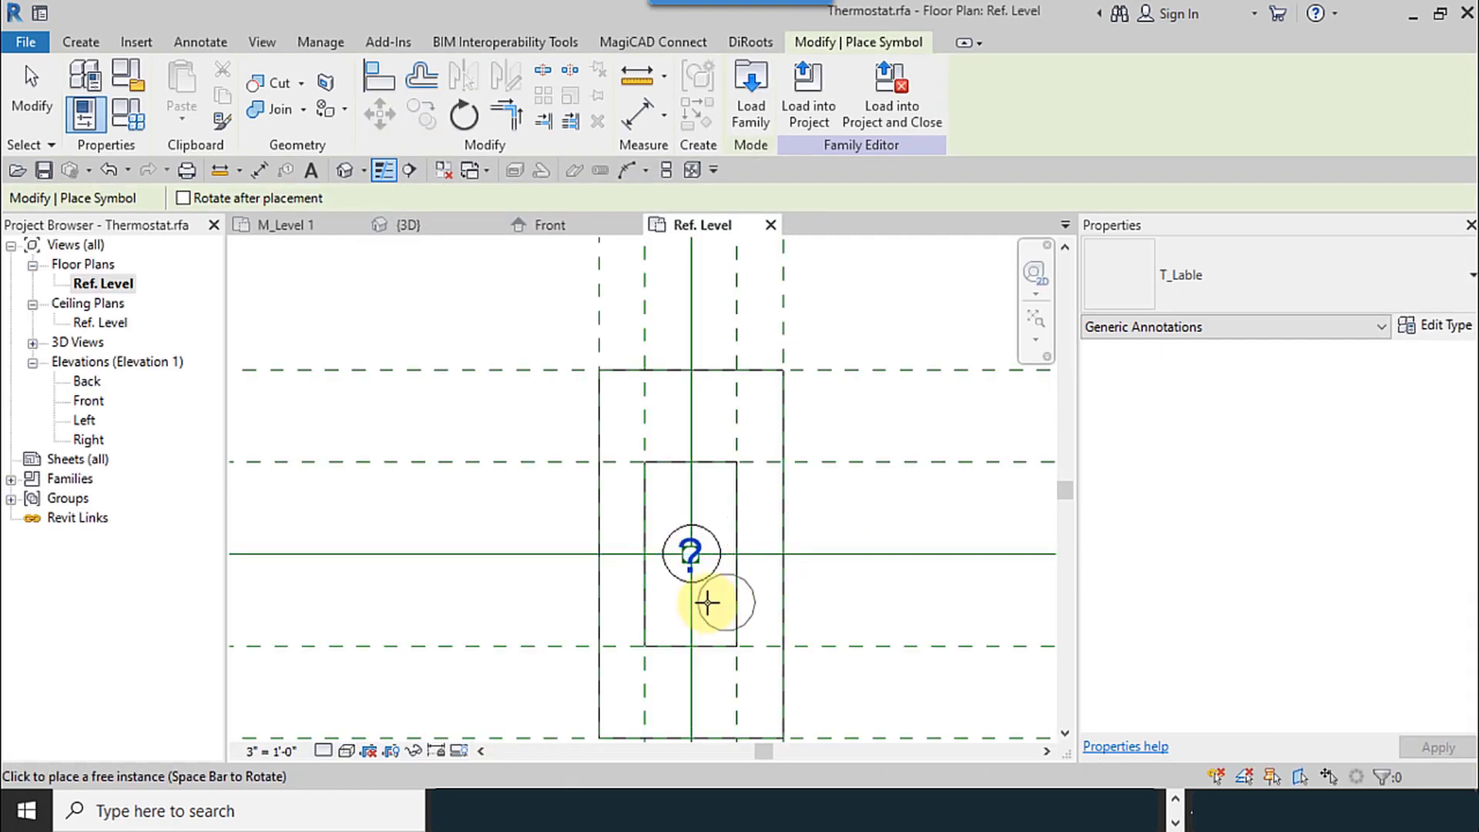
{"action": "scroll", "coordinate": [647, 613], "scroll_direction": "up", "scroll_amount": 5}
{"action": "left_click", "coordinate": [31, 96]}
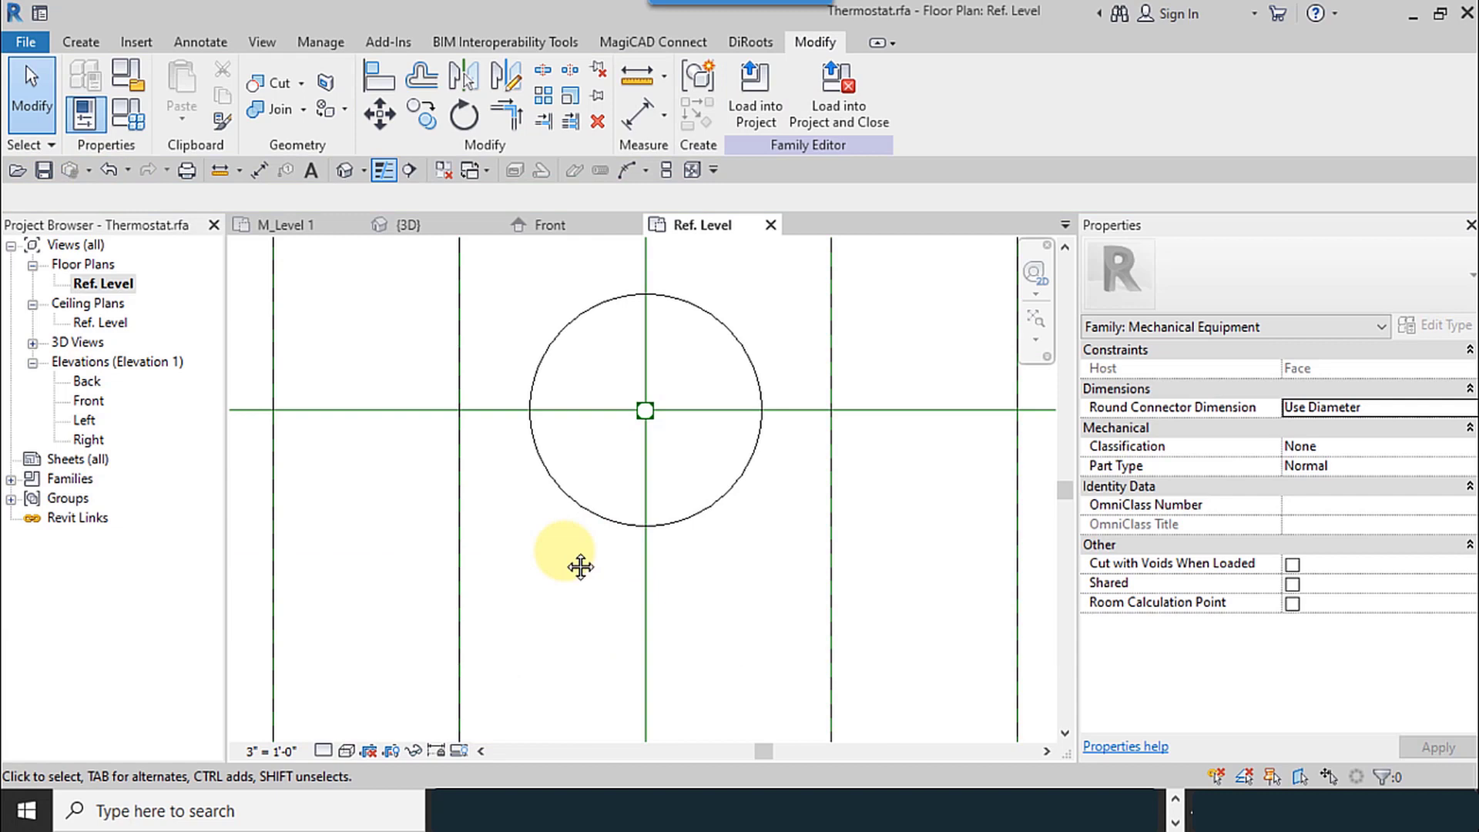
{"action": "middle_click_drag", "start_coordinate": [578, 567], "coordinate": [509, 568]}
With the placed T_Lable annotation selected, bring up the Thermostat Family Types dialog
{"action": "left_click", "coordinate": [536, 584]}
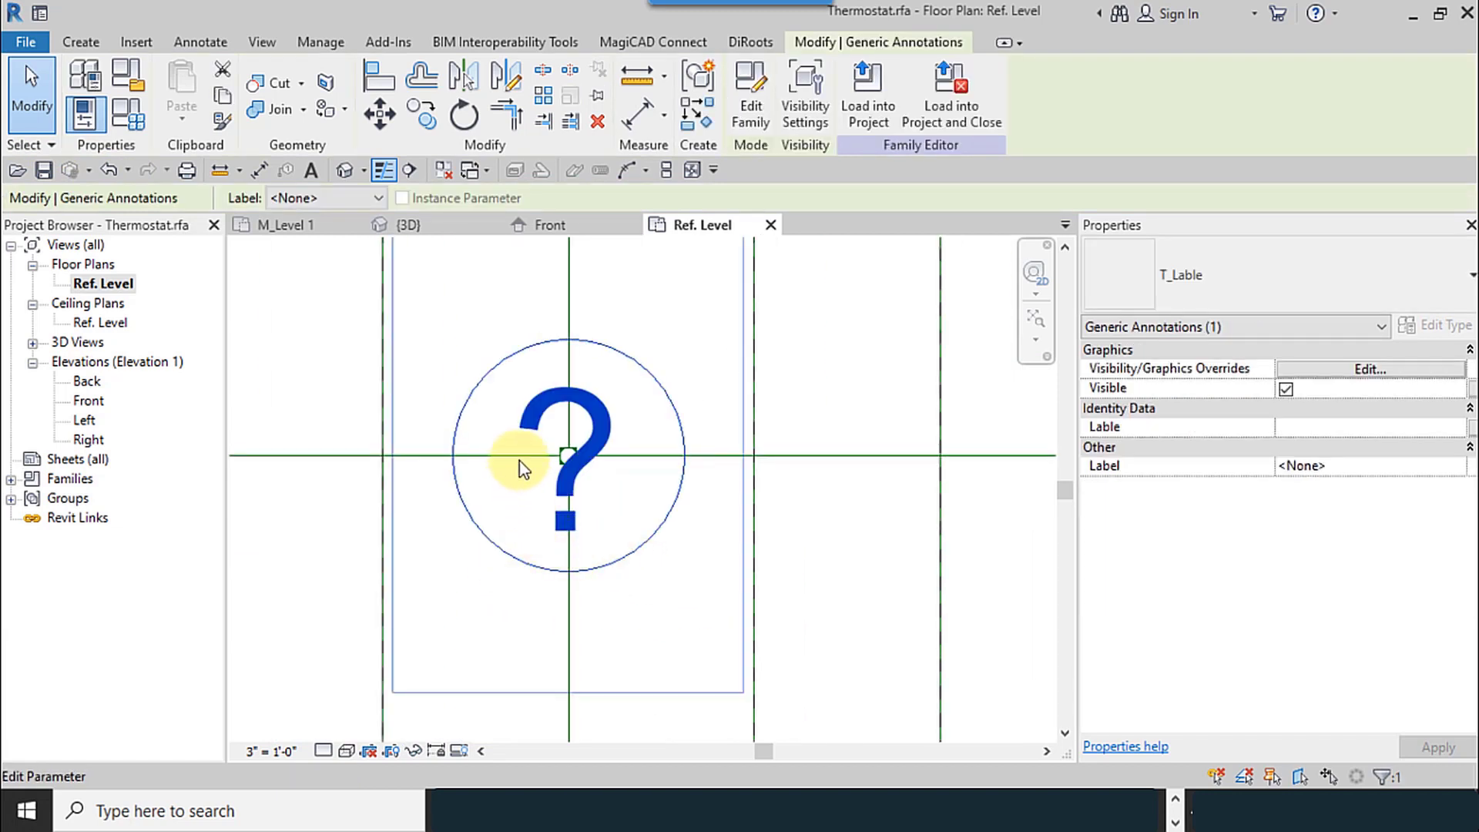
{"action": "left_click", "coordinate": [645, 572]}
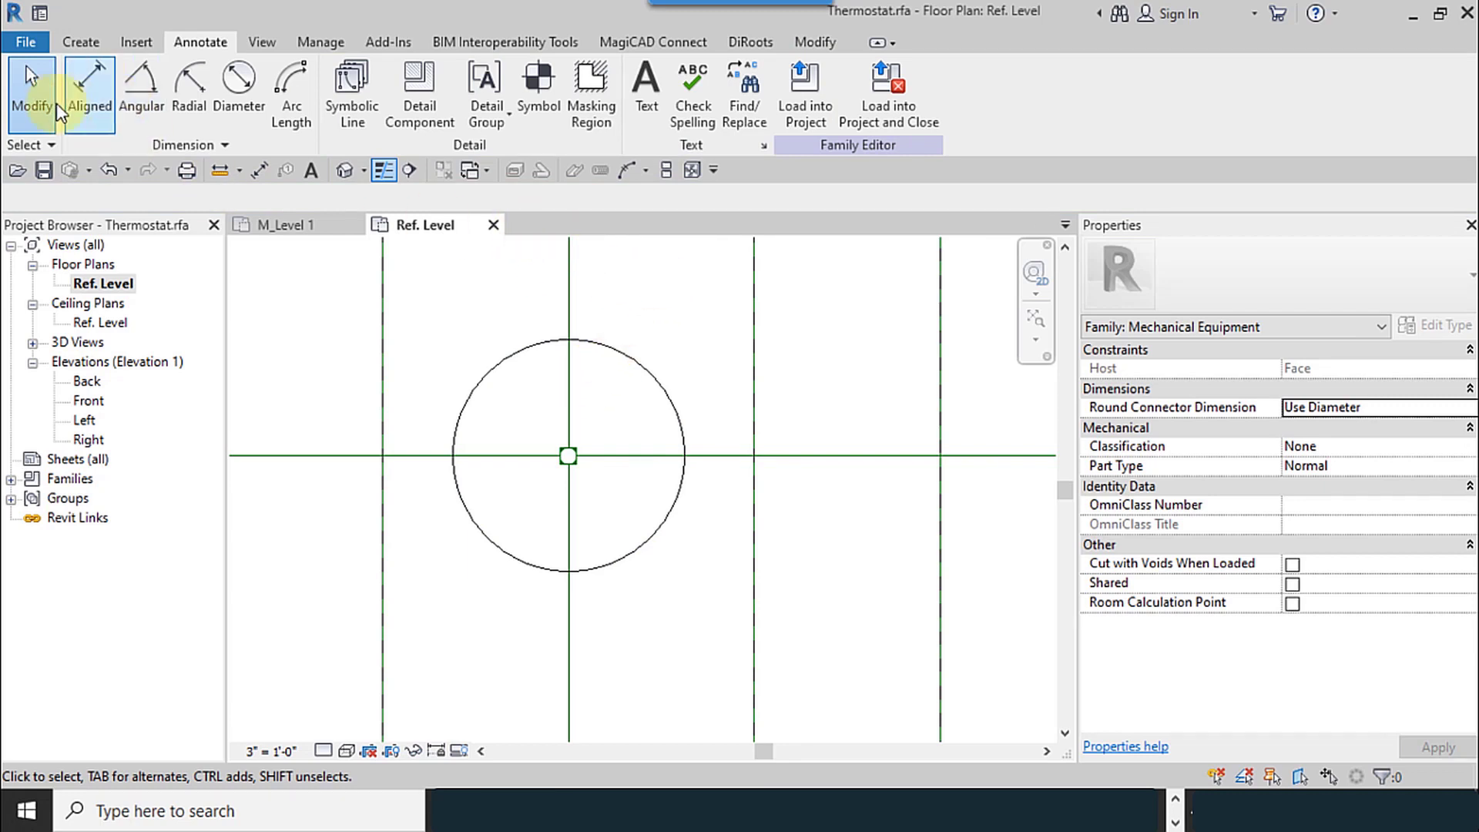
{"action": "left_click", "coordinate": [528, 353]}
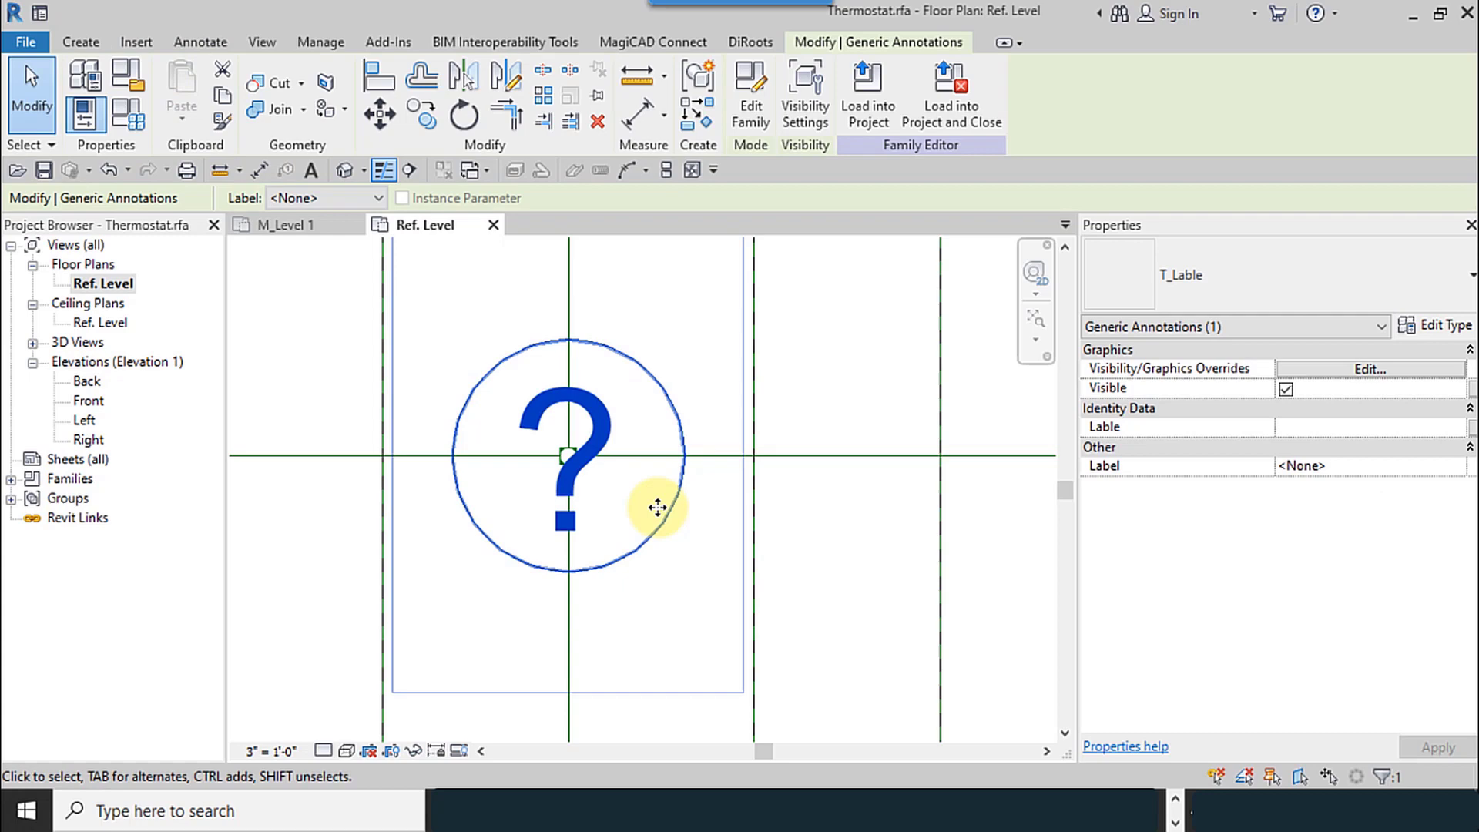
{"action": "left_click", "coordinate": [137, 120]}
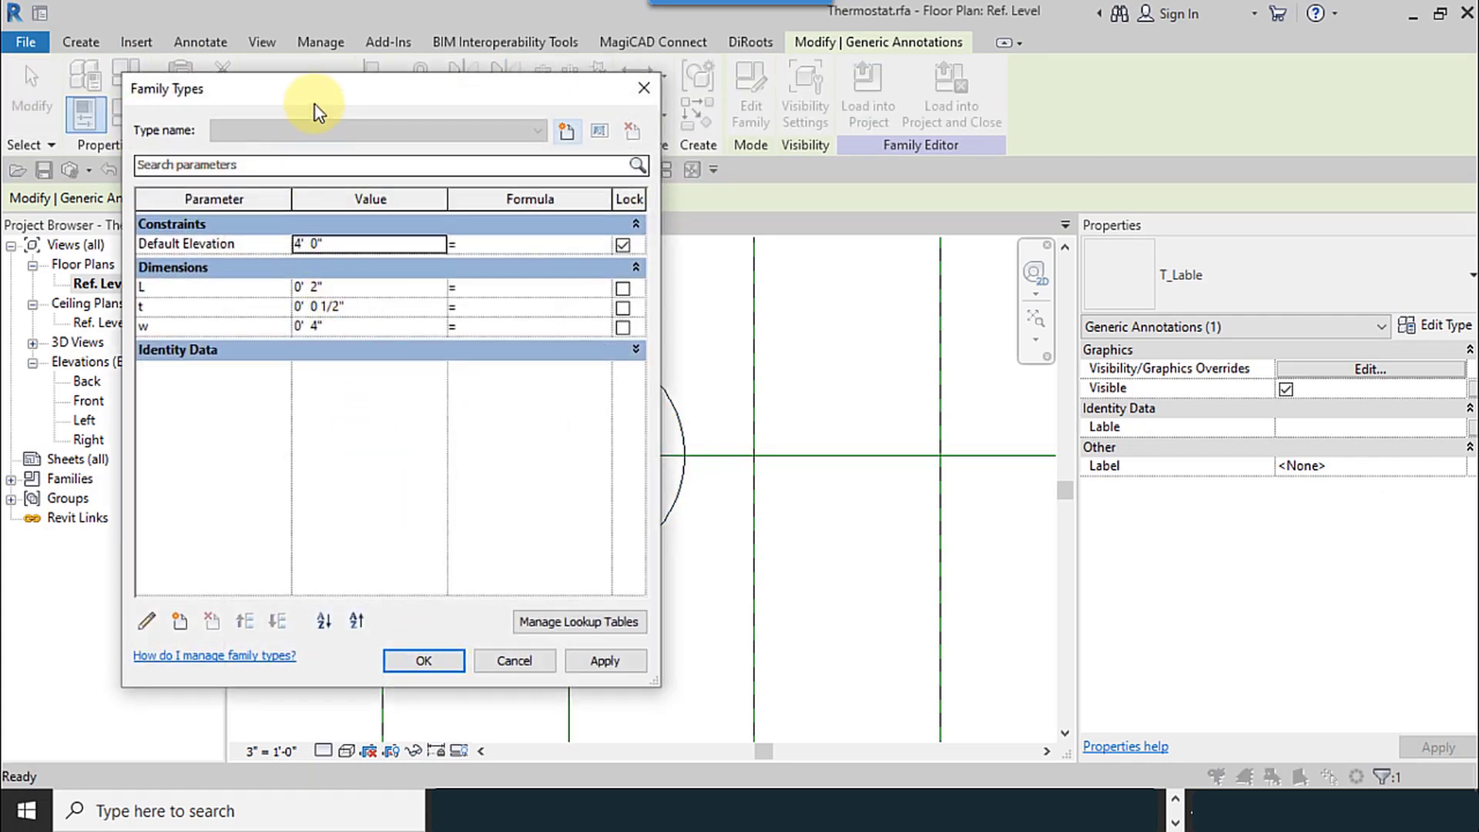
Create a new instance parameter named T_Lable with type Text
{"action": "left_click", "coordinate": [380, 319]}
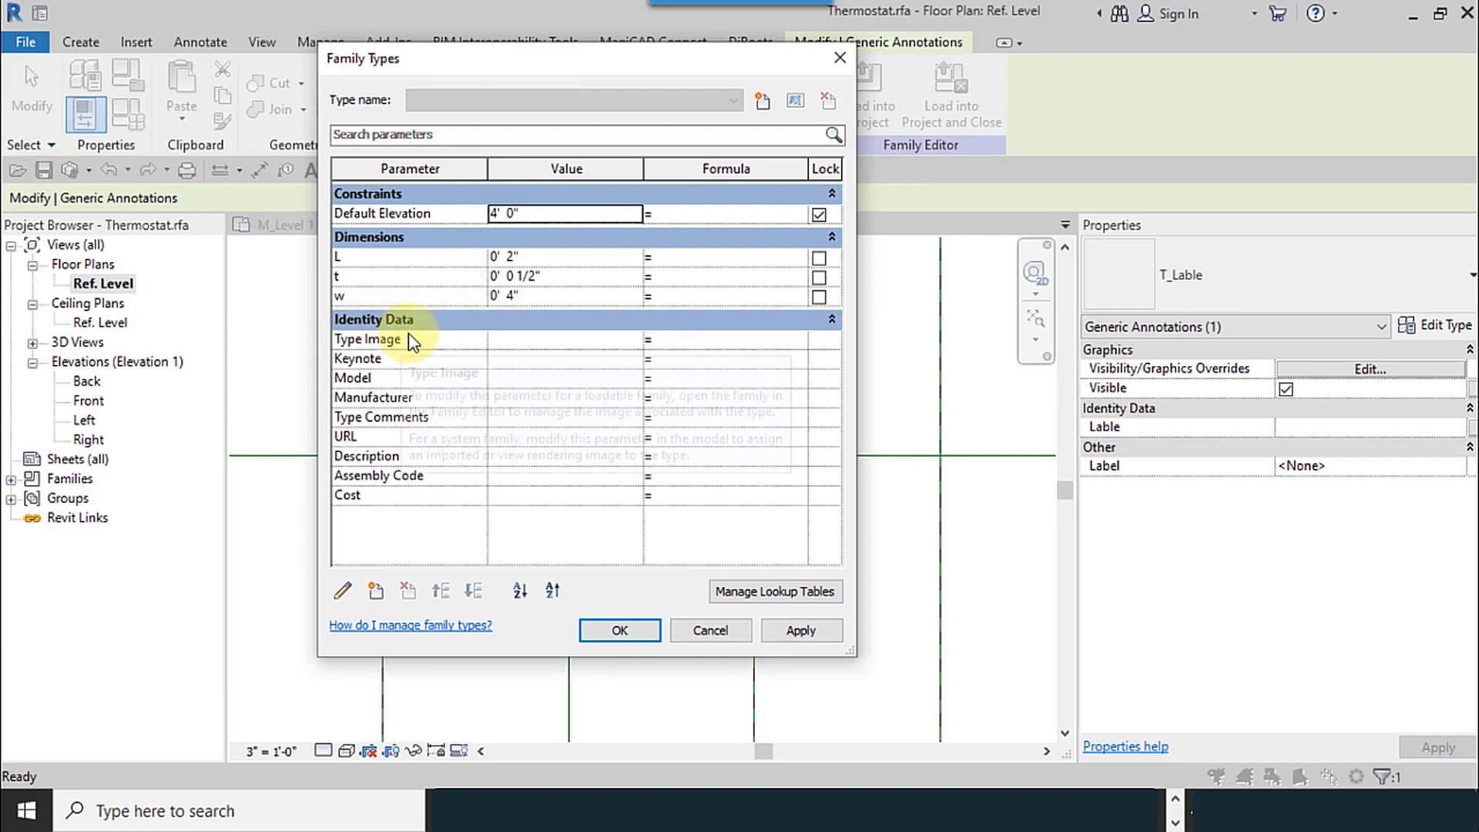
{"action": "left_click", "coordinate": [375, 593]}
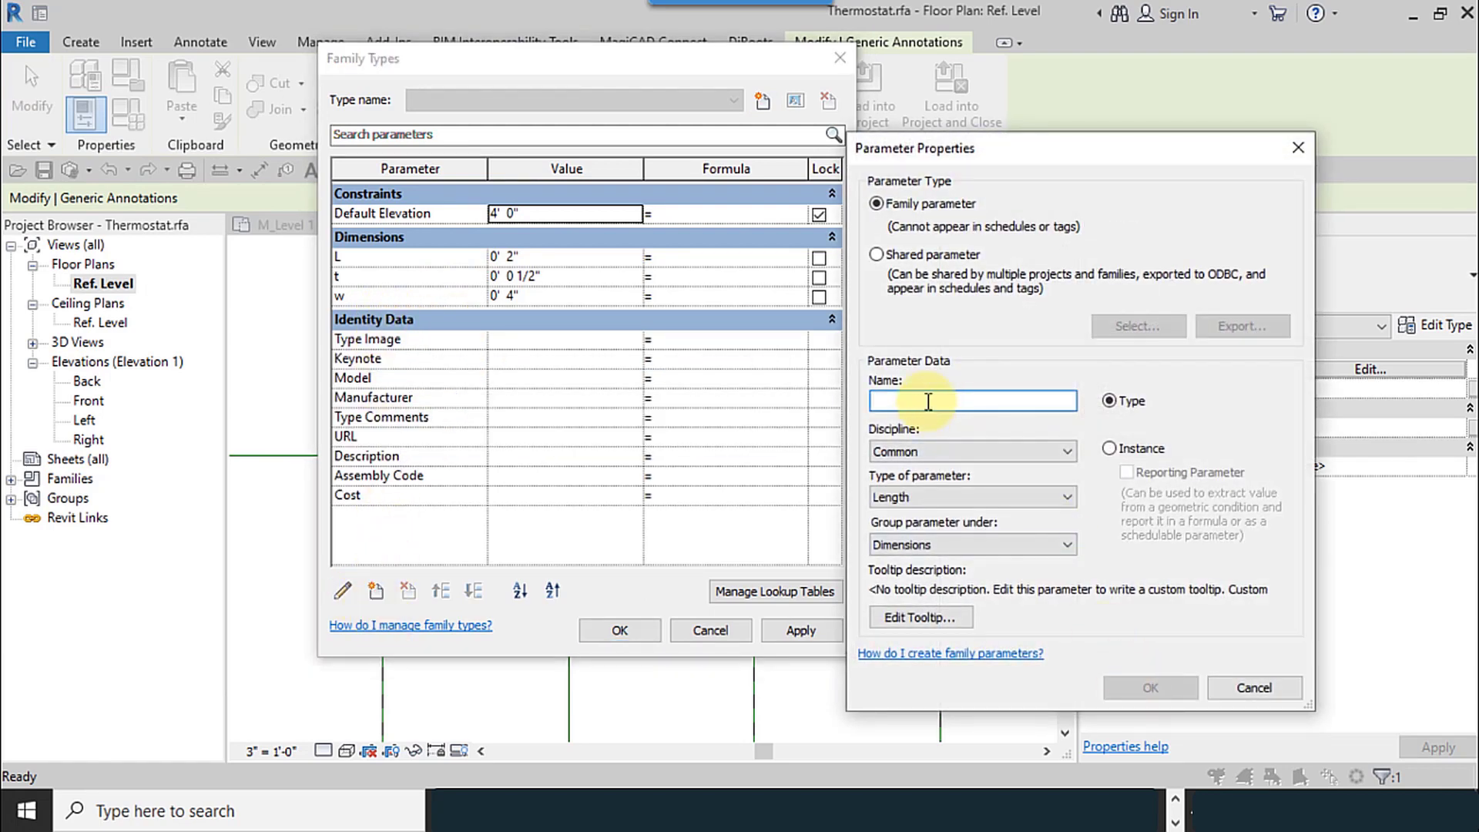
{"action": "type", "text": "L"}
{"action": "key", "text": "BackSpace"}
{"action": "key", "text": "BackSpace"}
{"action": "type", "text": "t"}
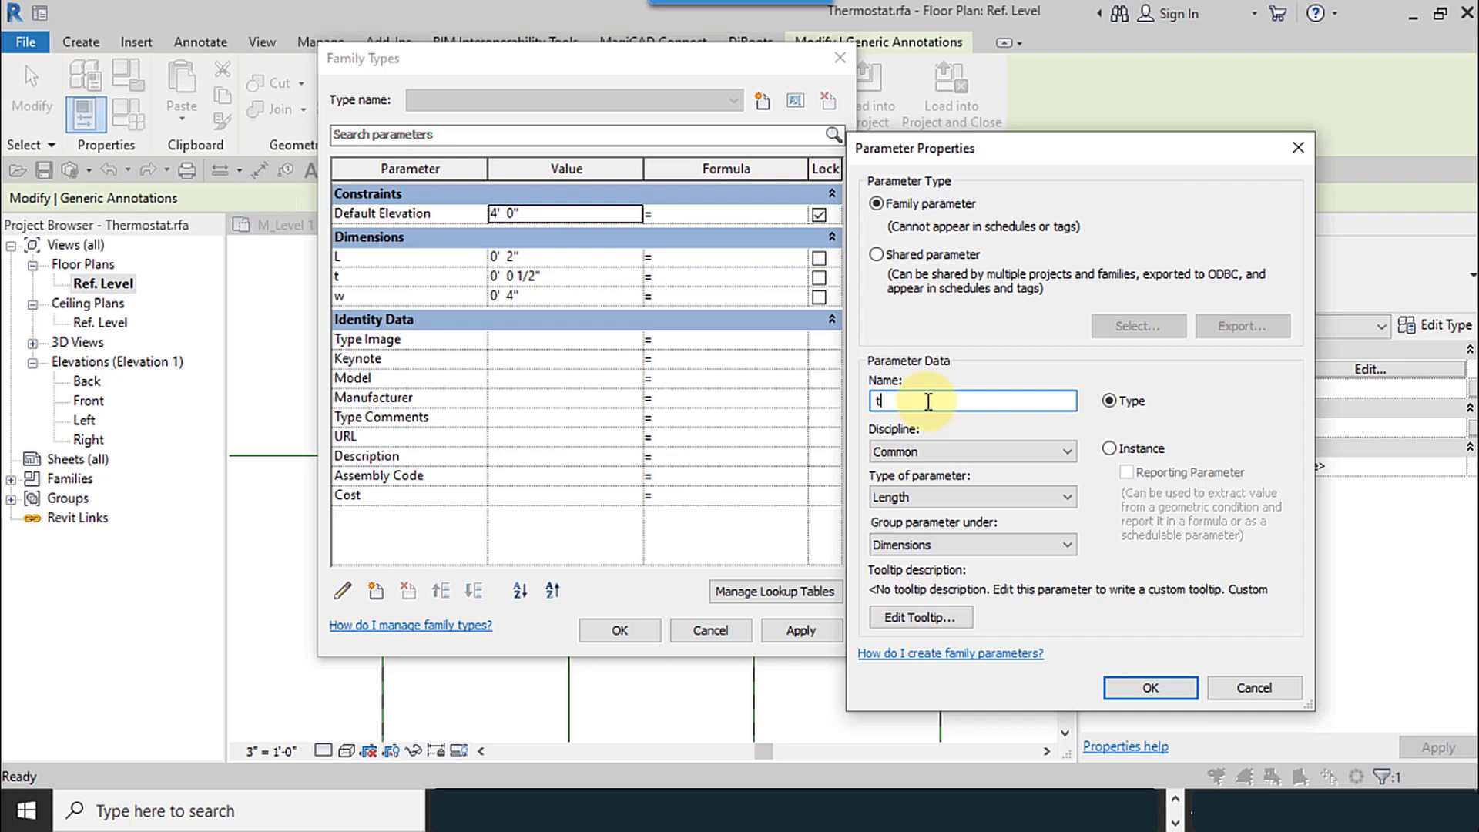
{"action": "key", "text": "BackSpace"}
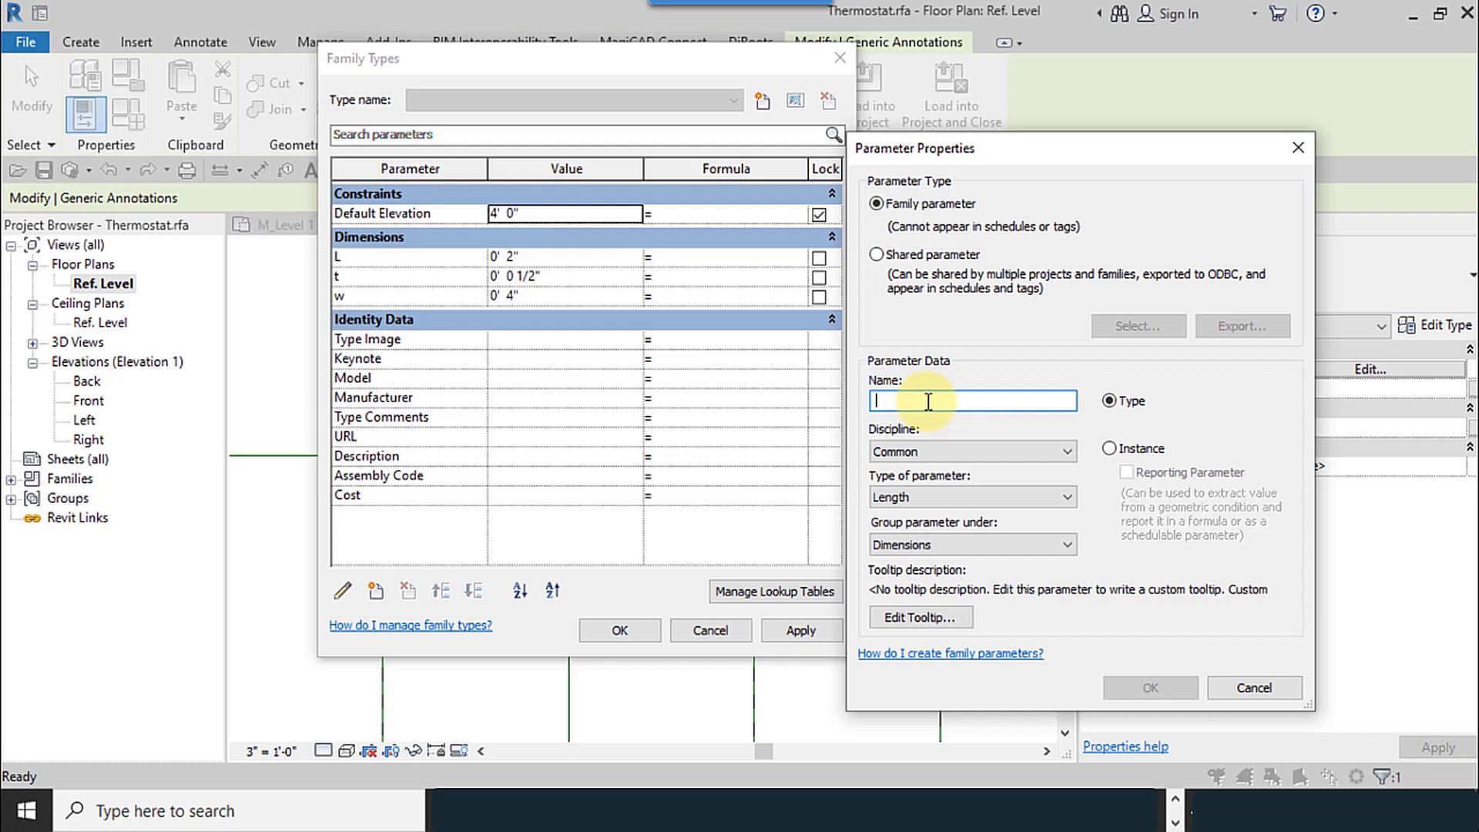
{"action": "type", "text": "T_Labl"}
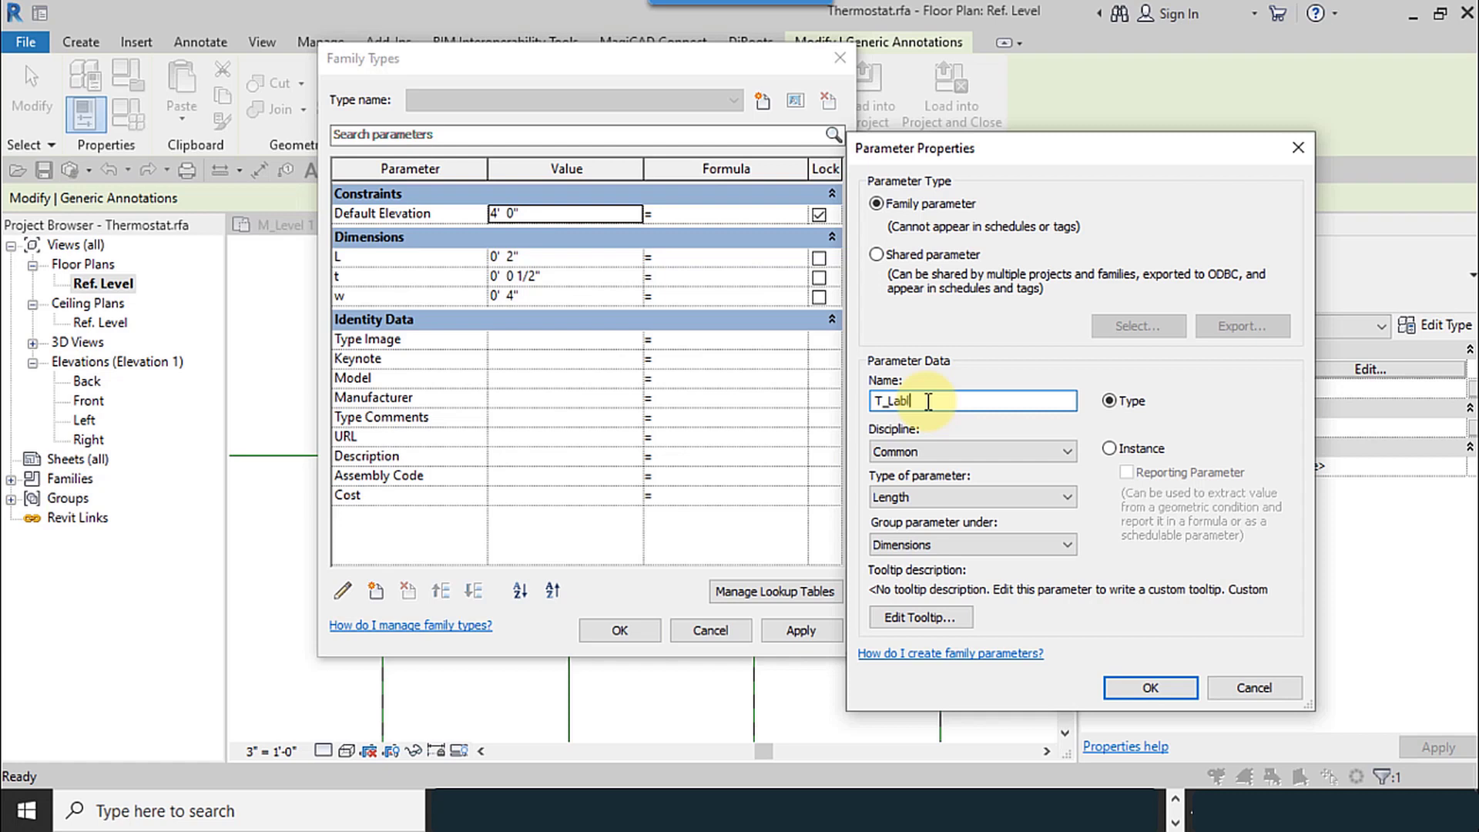
{"action": "type", "text": "e"}
{"action": "left_click", "coordinate": [1112, 449]}
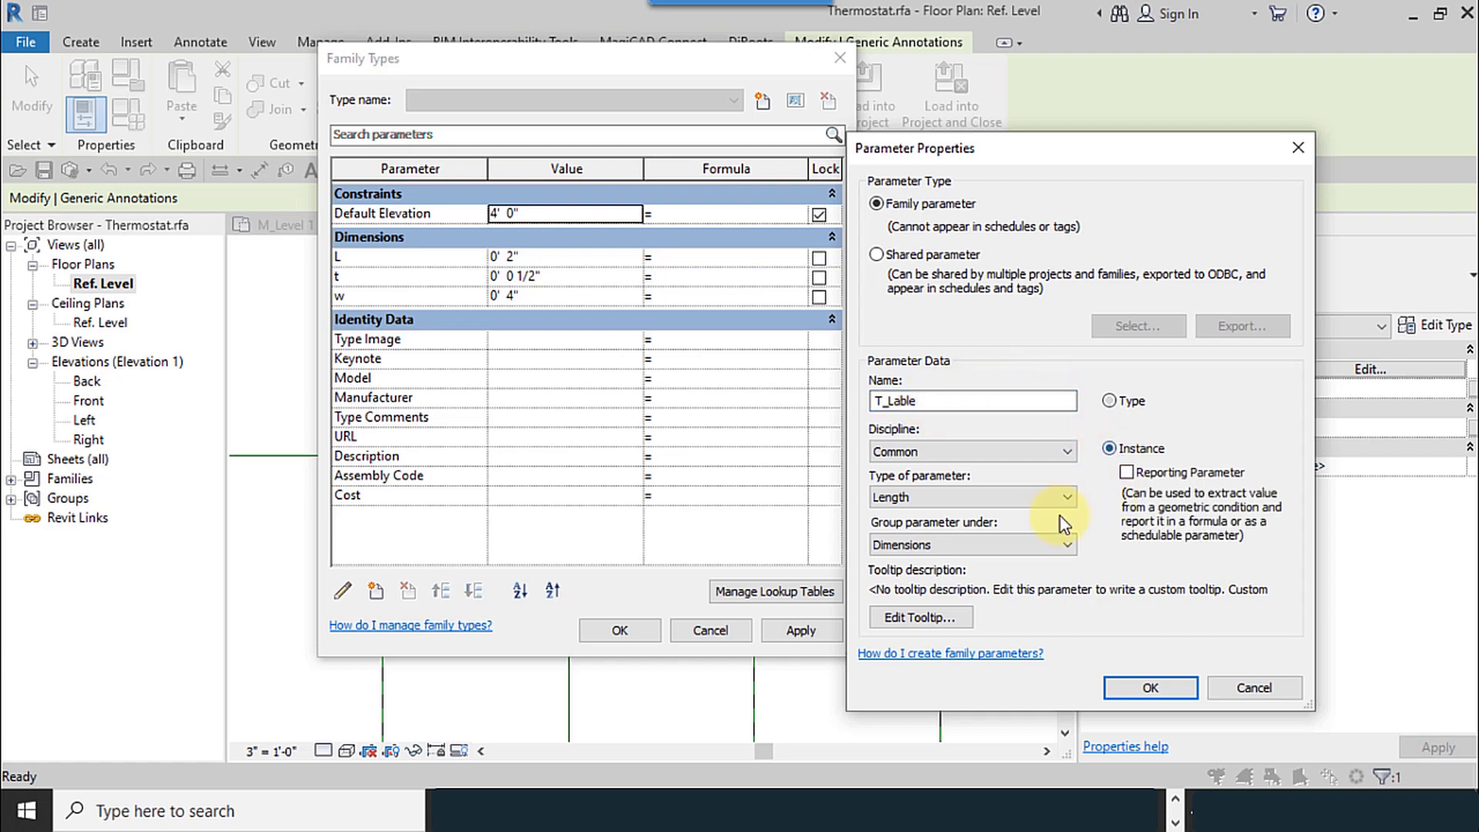
{"action": "left_click", "coordinate": [924, 497]}
{"action": "left_click", "coordinate": [897, 514]}
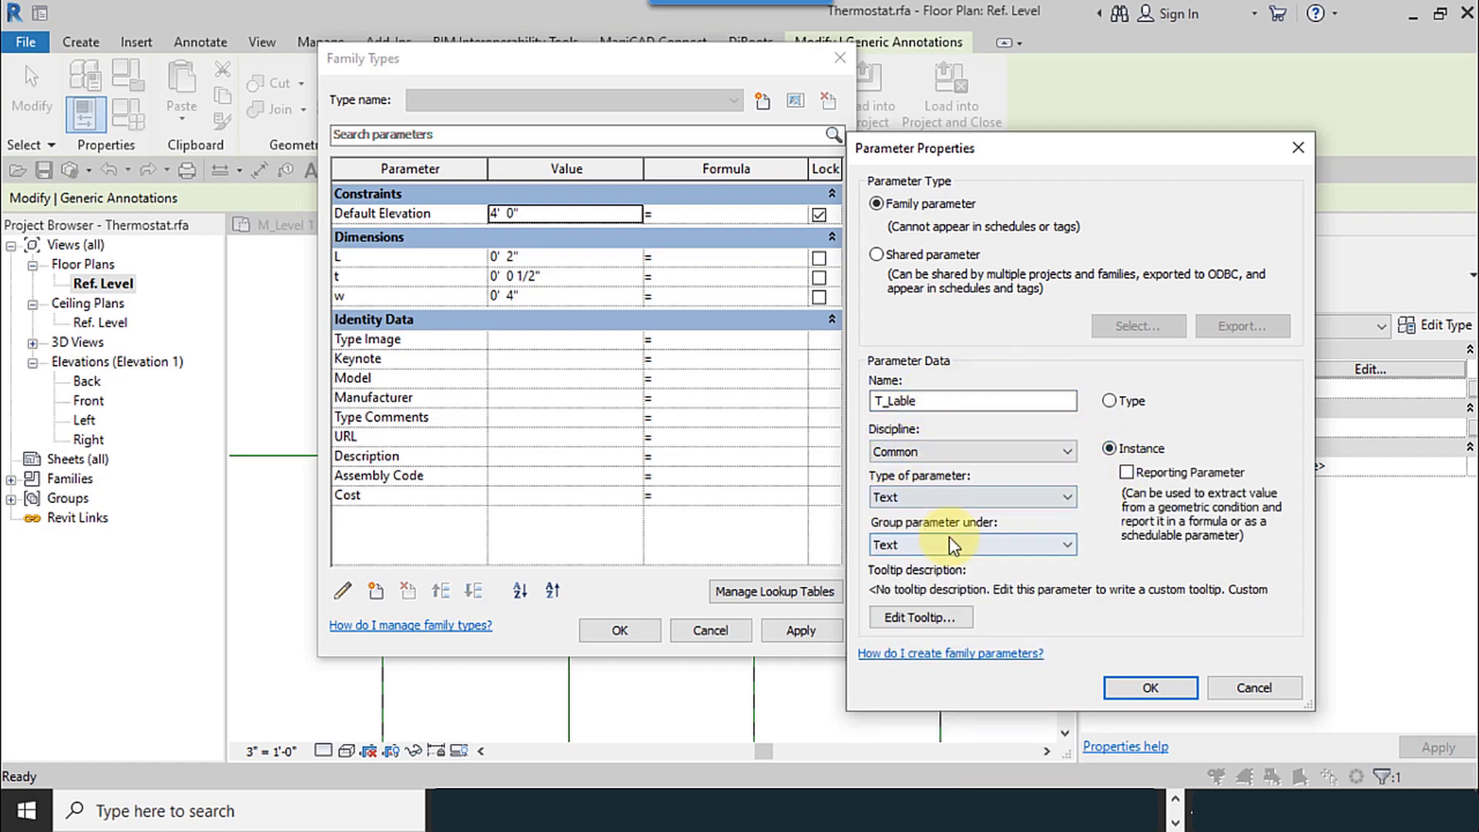
{"action": "left_click", "coordinate": [1130, 695]}
Regroup the T_Lable parameter under Identity Data
{"action": "scroll", "coordinate": [537, 453], "scroll_direction": "down", "scroll_amount": 1}
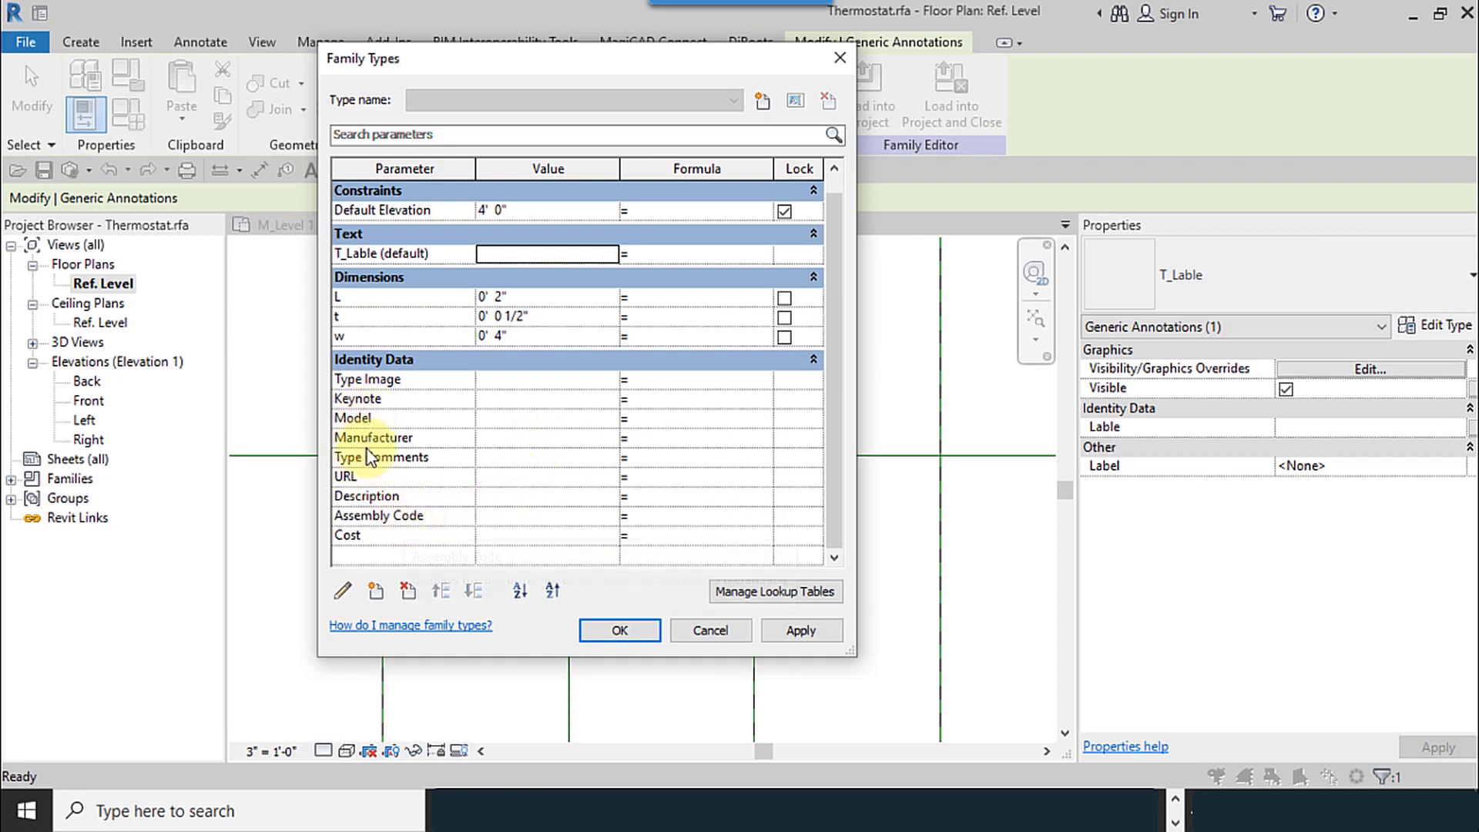
{"action": "scroll", "coordinate": [416, 382], "scroll_direction": "up", "scroll_amount": 1}
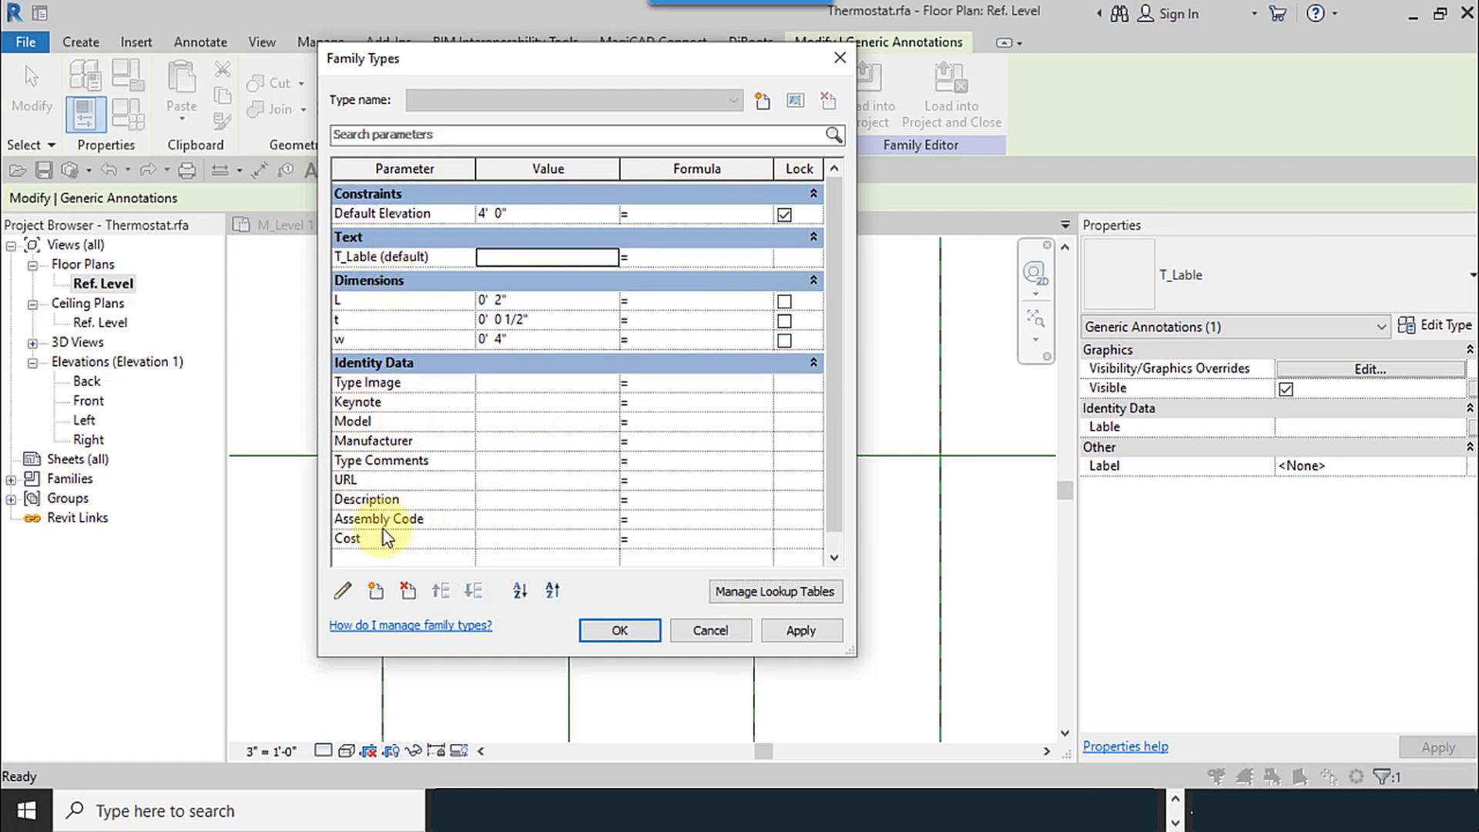
{"action": "left_click", "coordinate": [345, 591]}
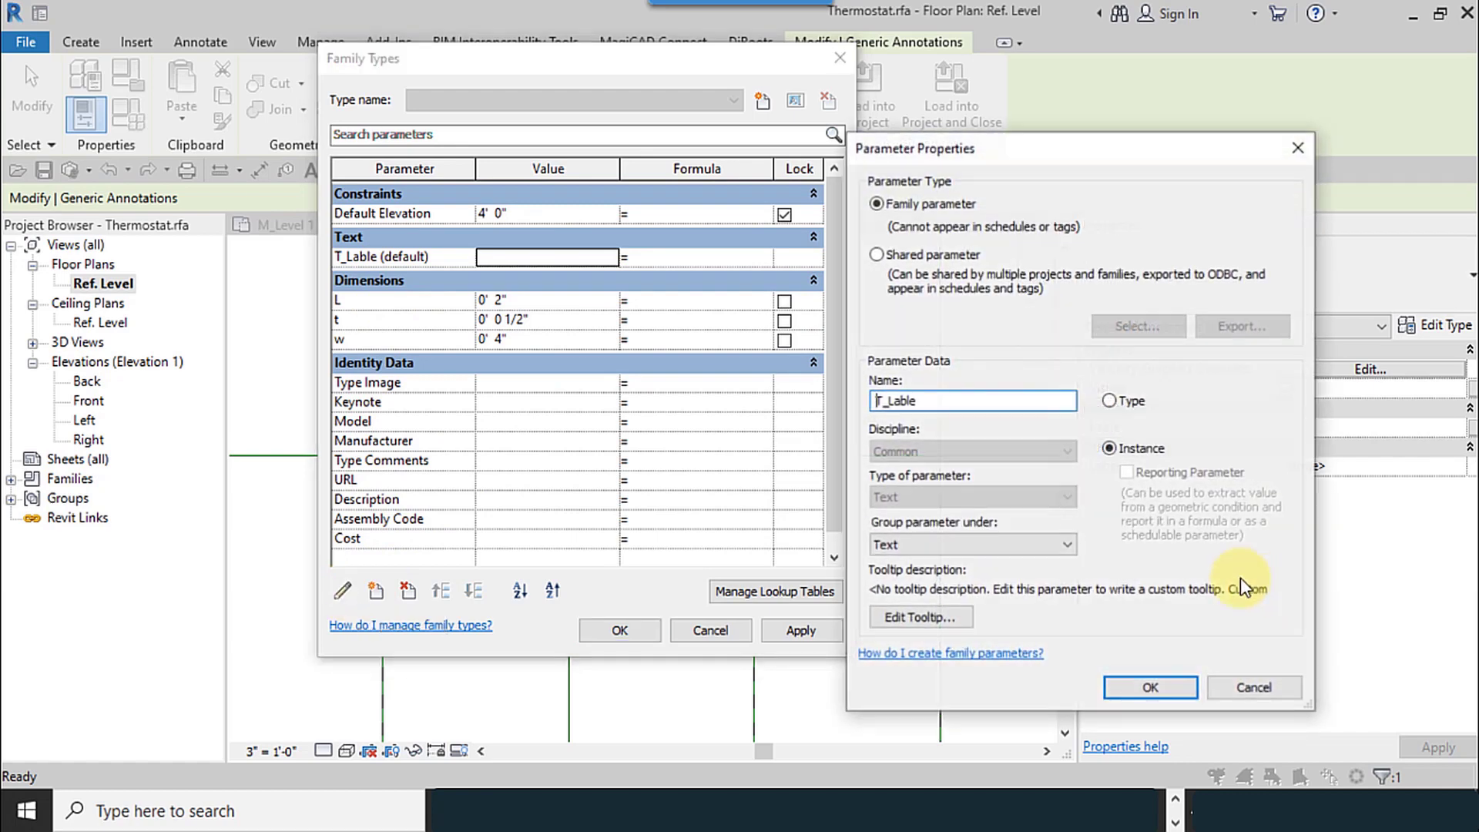
{"action": "left_click", "coordinate": [972, 544]}
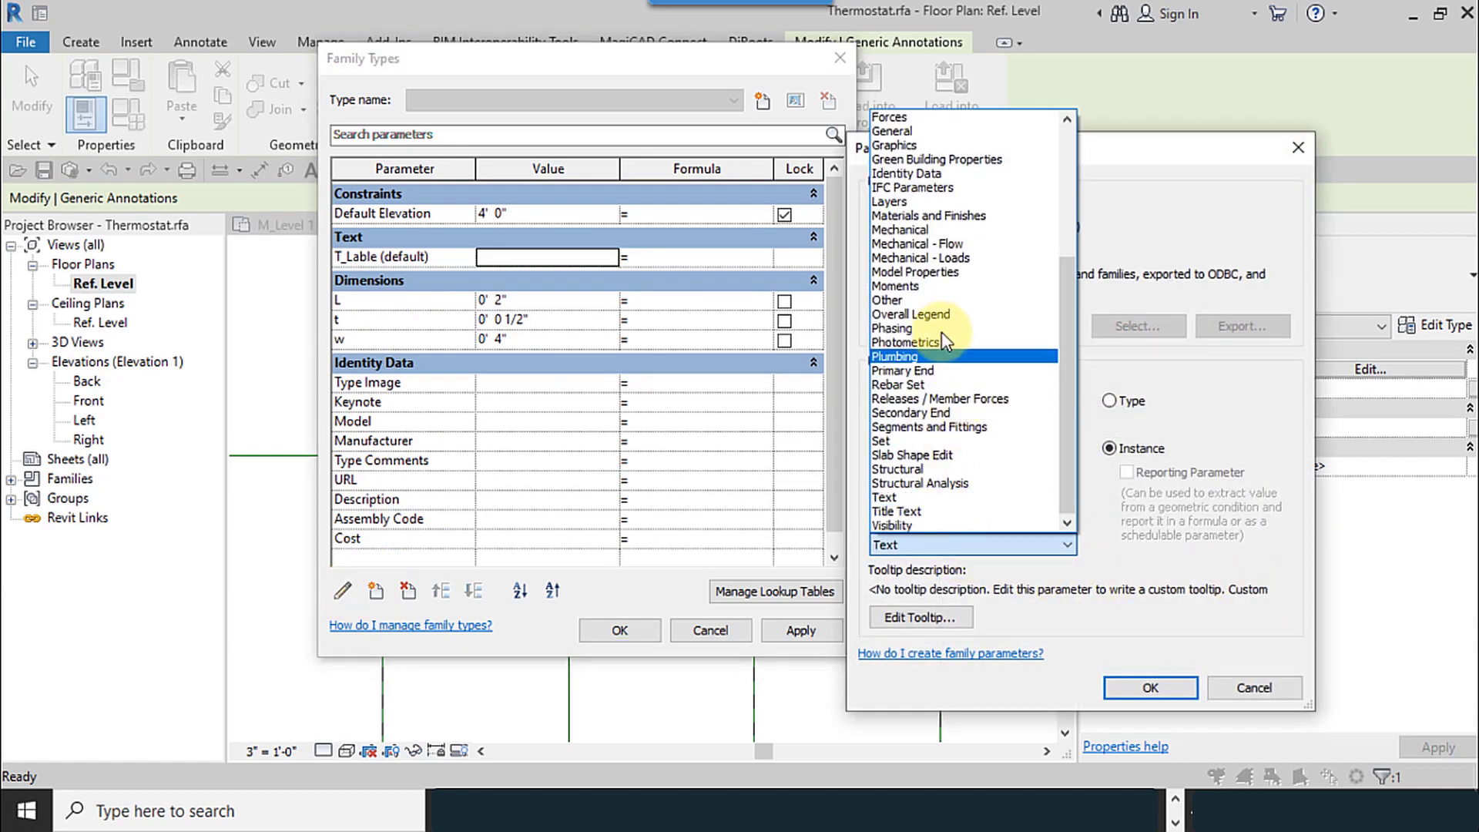
{"action": "left_click", "coordinate": [906, 174]}
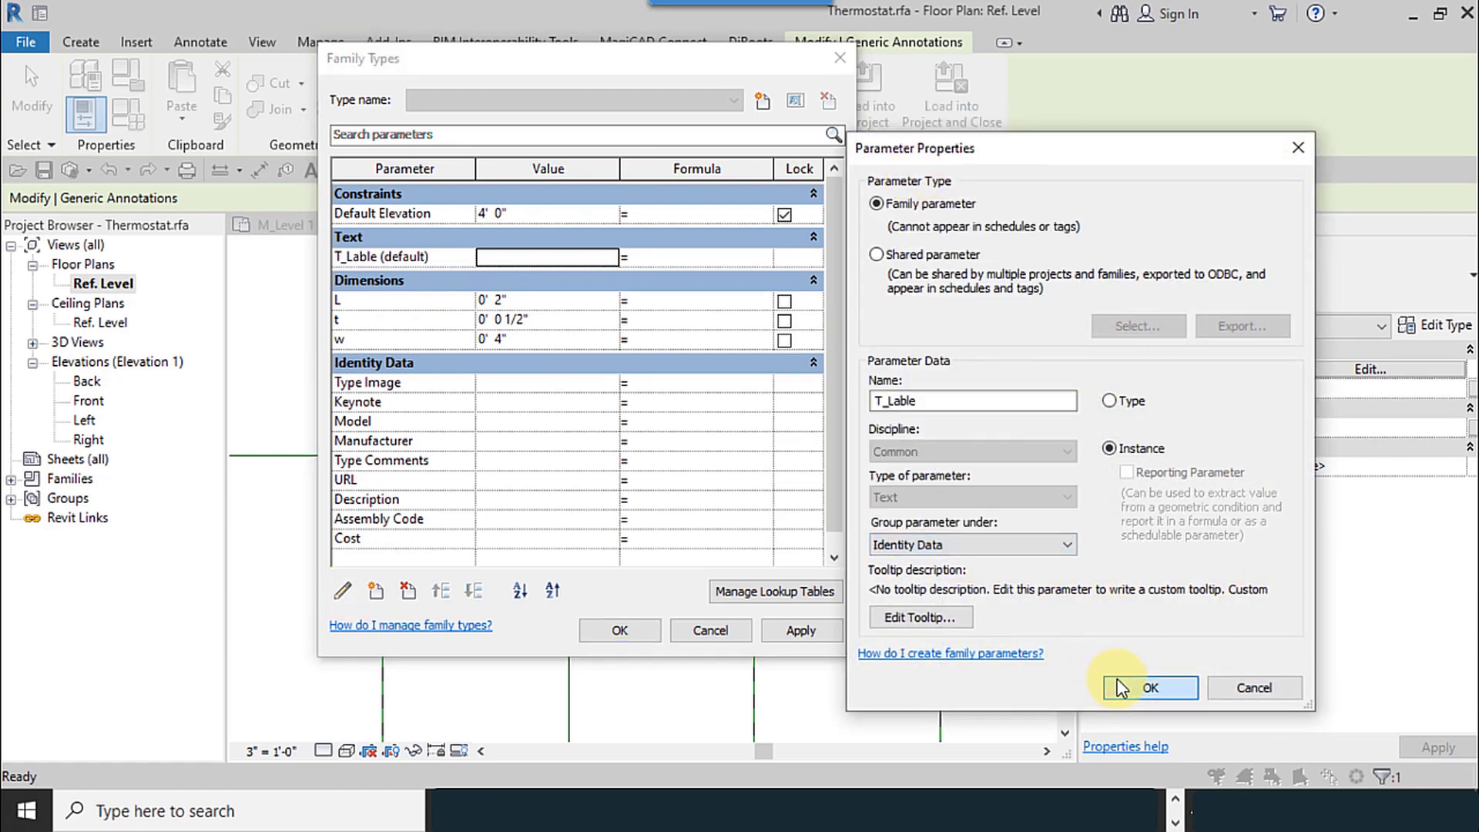
{"action": "left_click", "coordinate": [1150, 687]}
{"action": "left_click", "coordinate": [514, 340]}
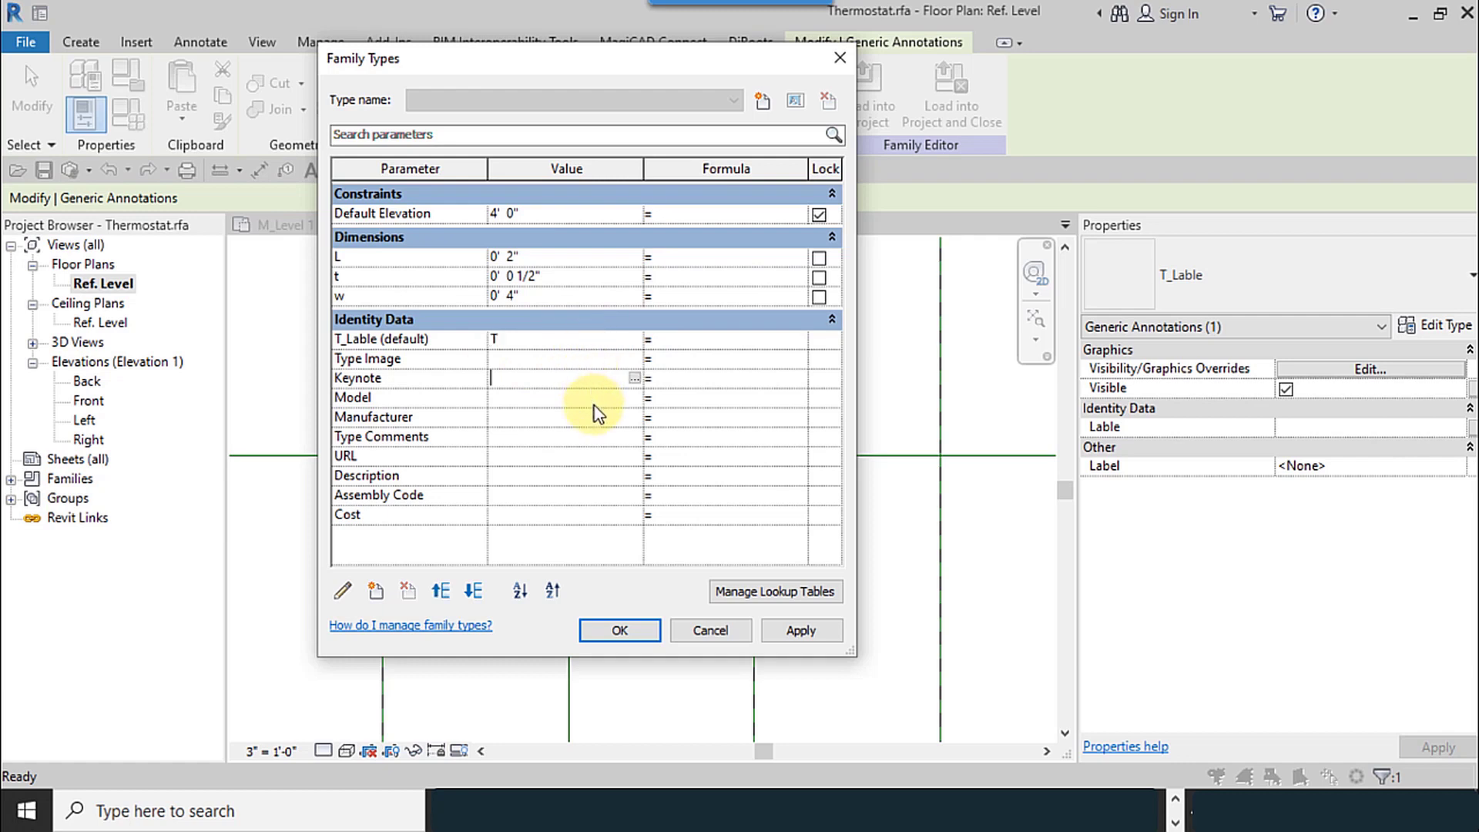
Enter T as the T_Lable parameter's default value
{"action": "left_click", "coordinate": [497, 337]}
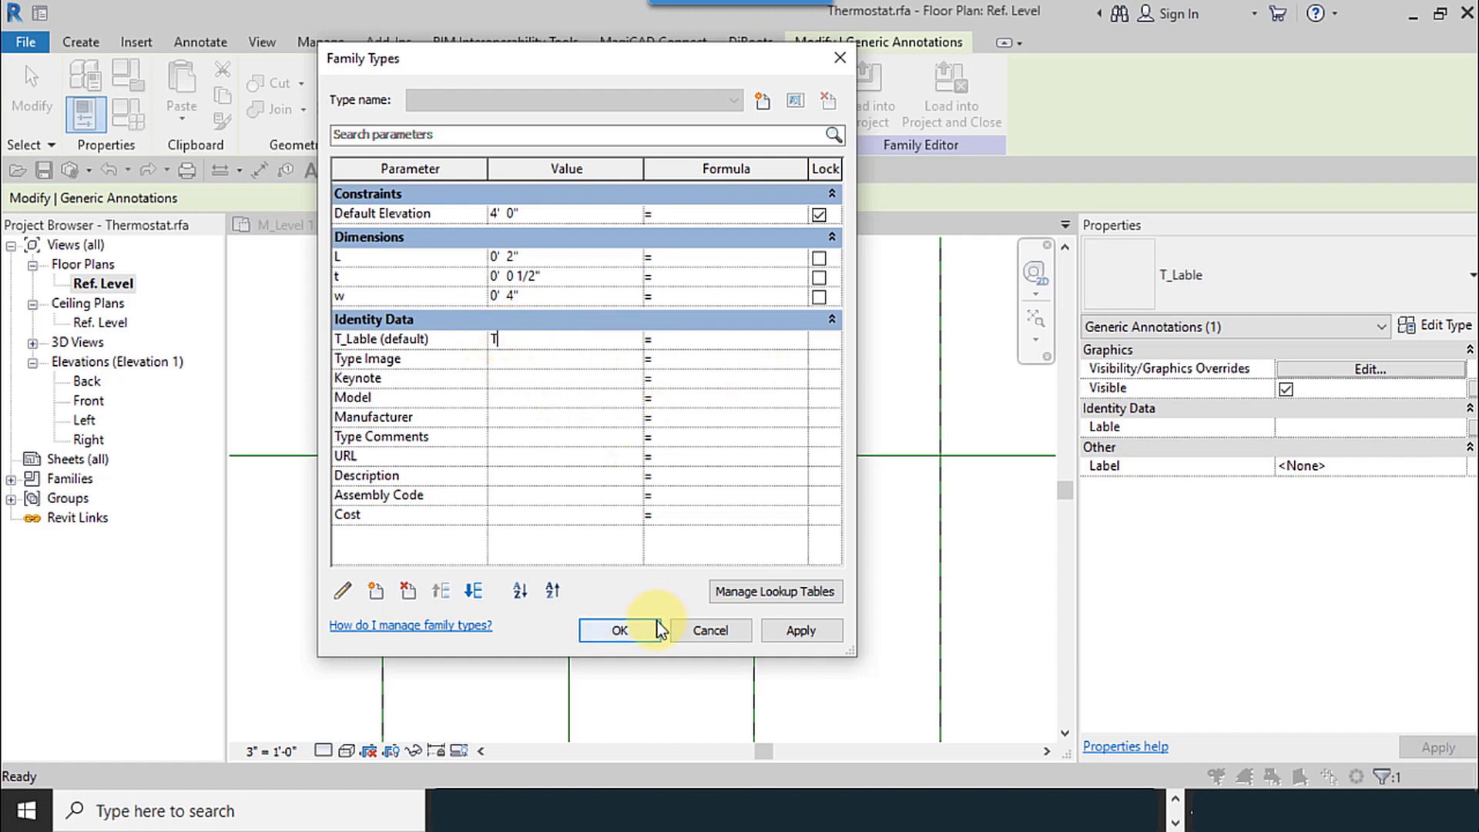
{"action": "double_click", "coordinate": [493, 339]}
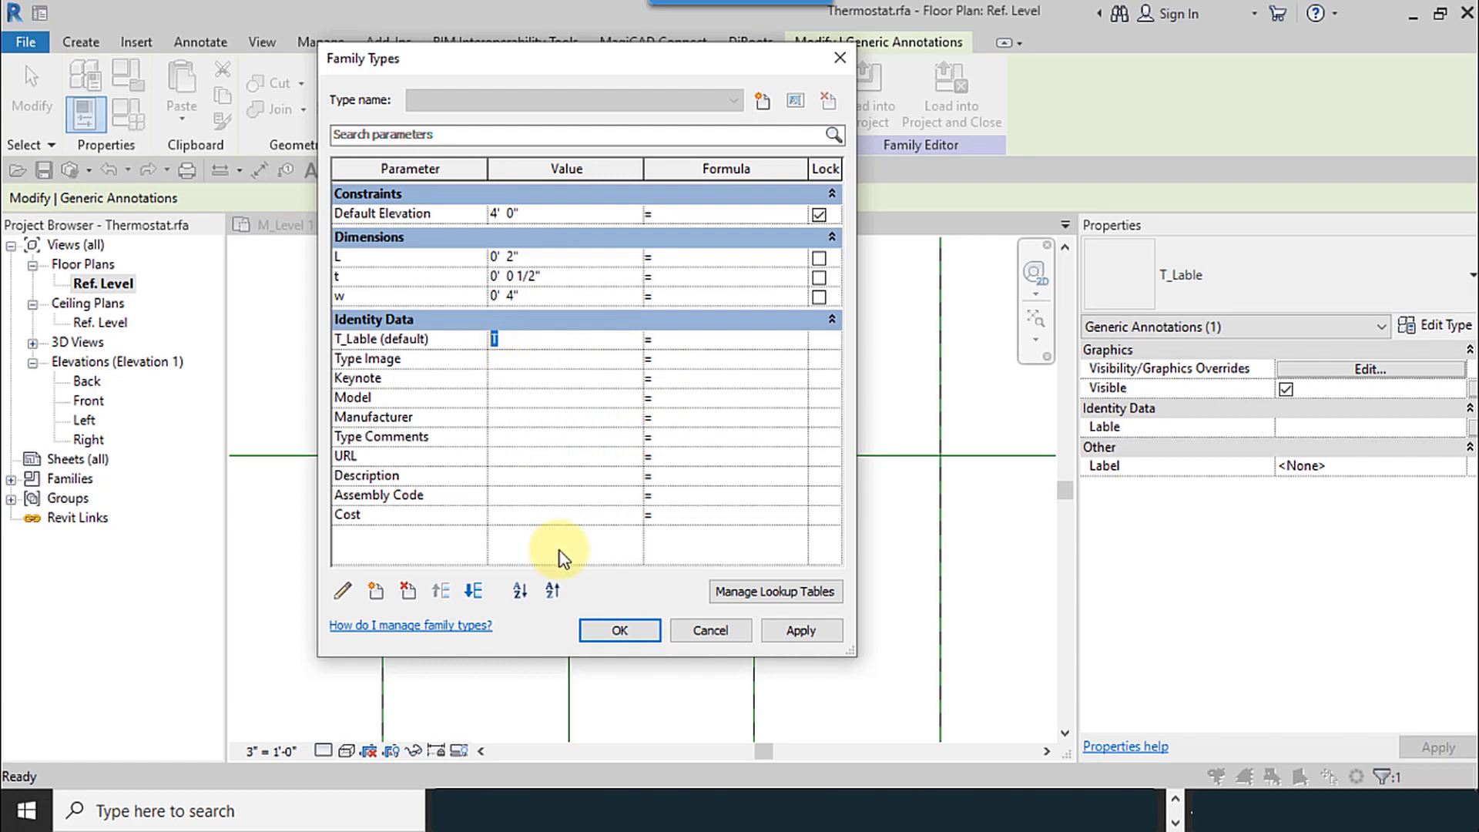
Accept the family type values and associate the circle annotation's label with T_Lable
{"action": "left_click", "coordinate": [621, 635]}
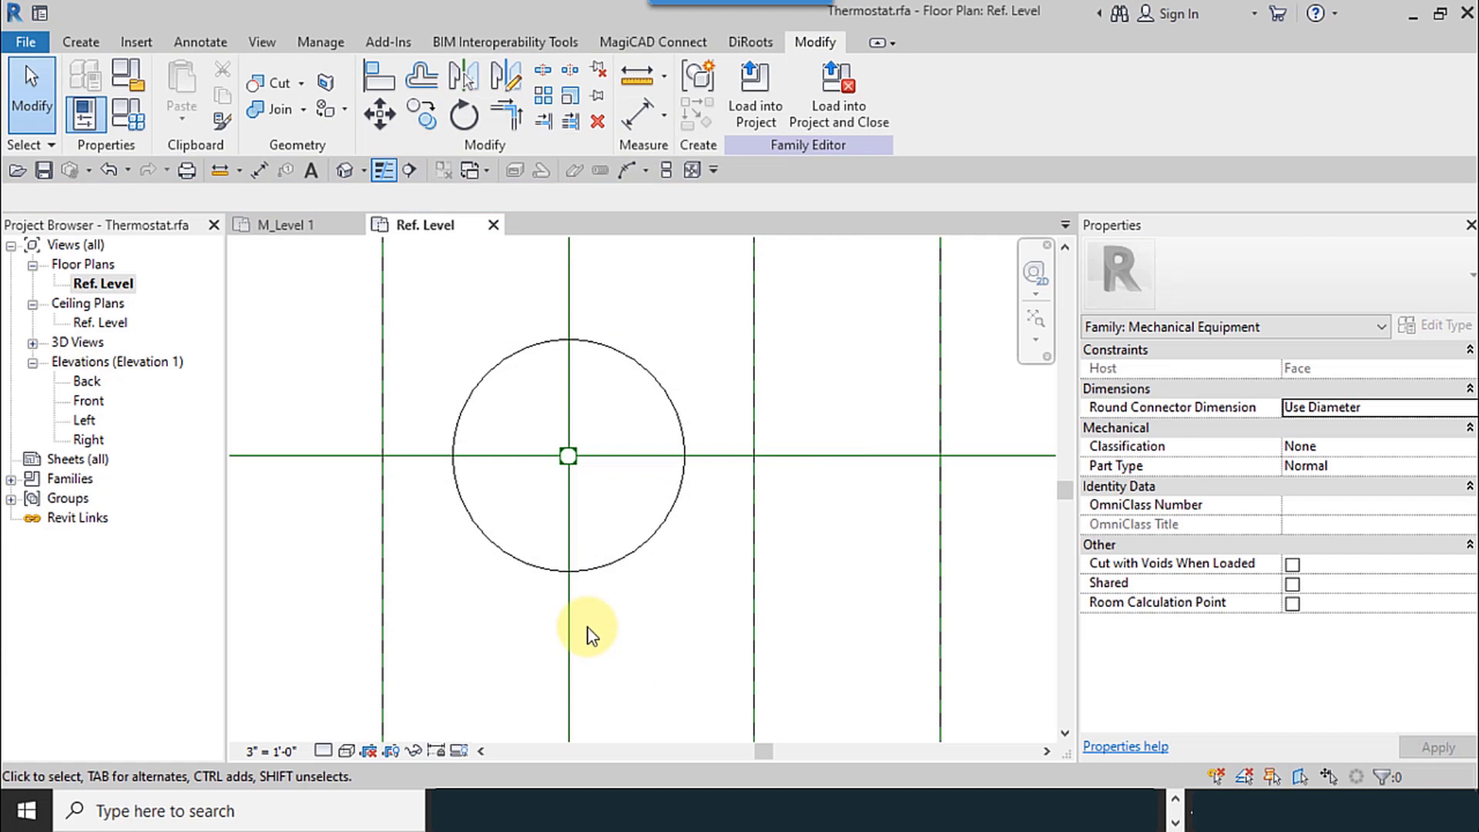
{"action": "left_click", "coordinate": [491, 381]}
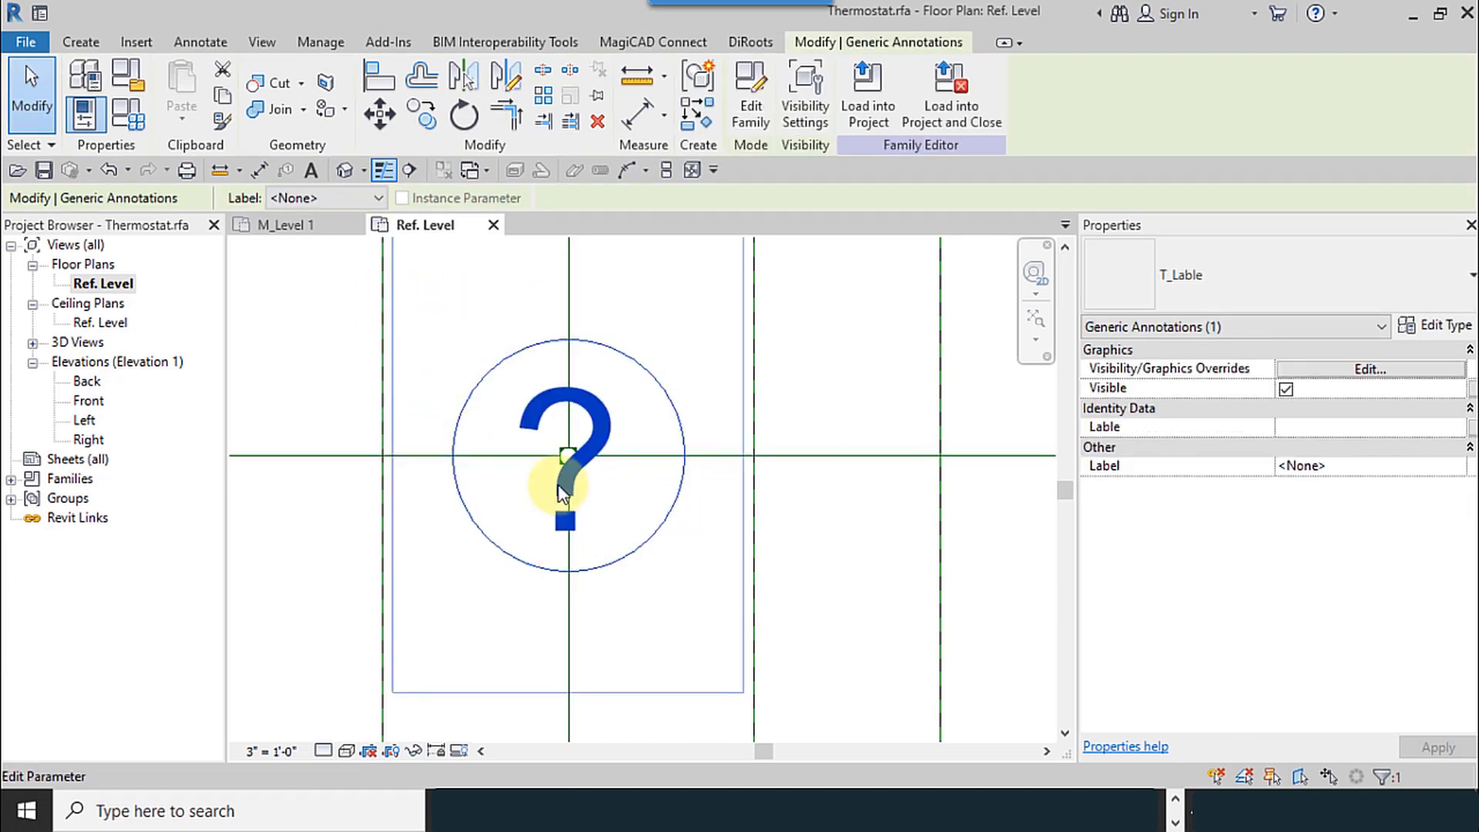
{"action": "left_click", "coordinate": [1471, 430]}
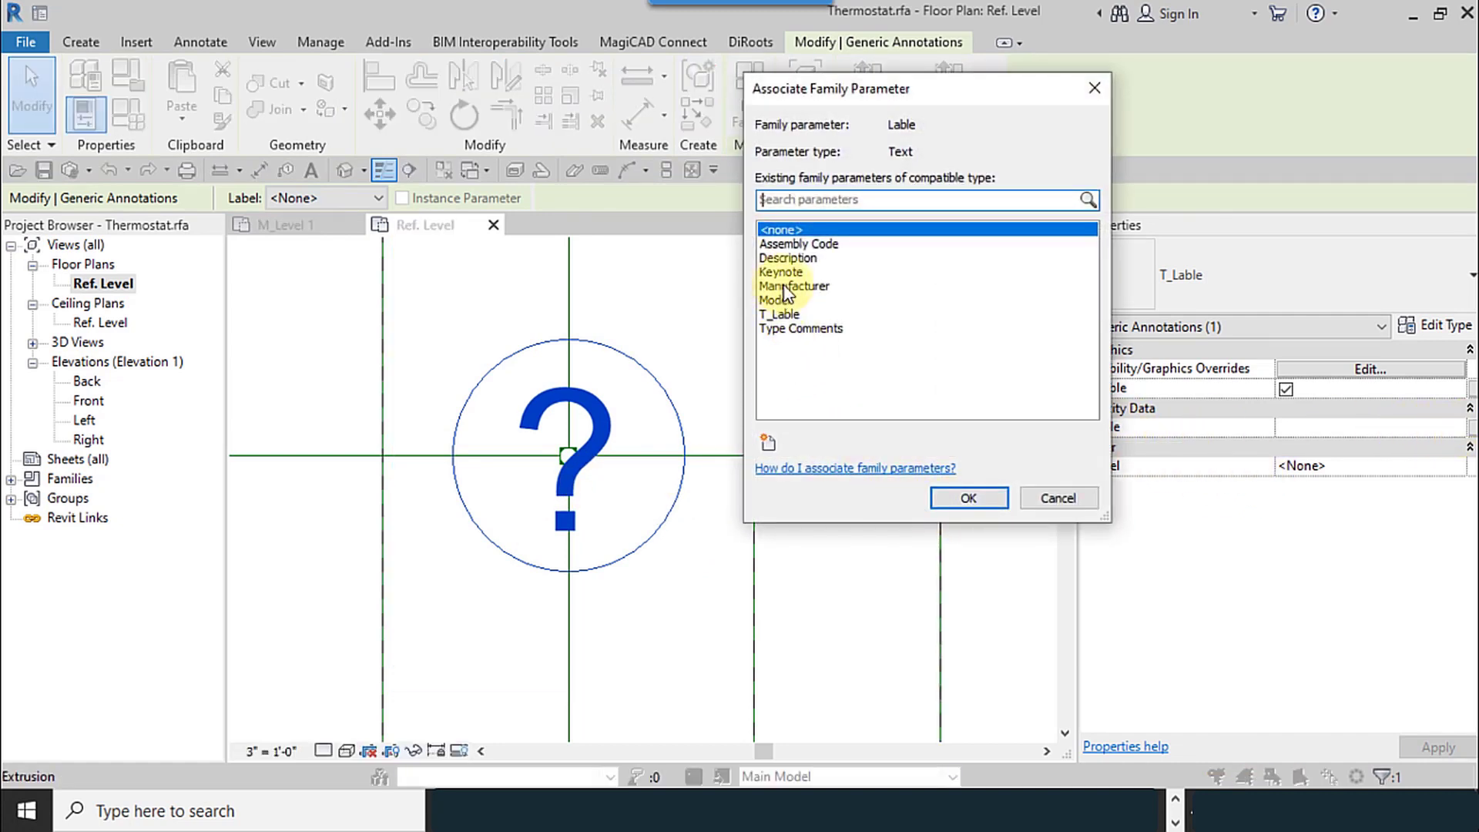
{"action": "left_click", "coordinate": [778, 315]}
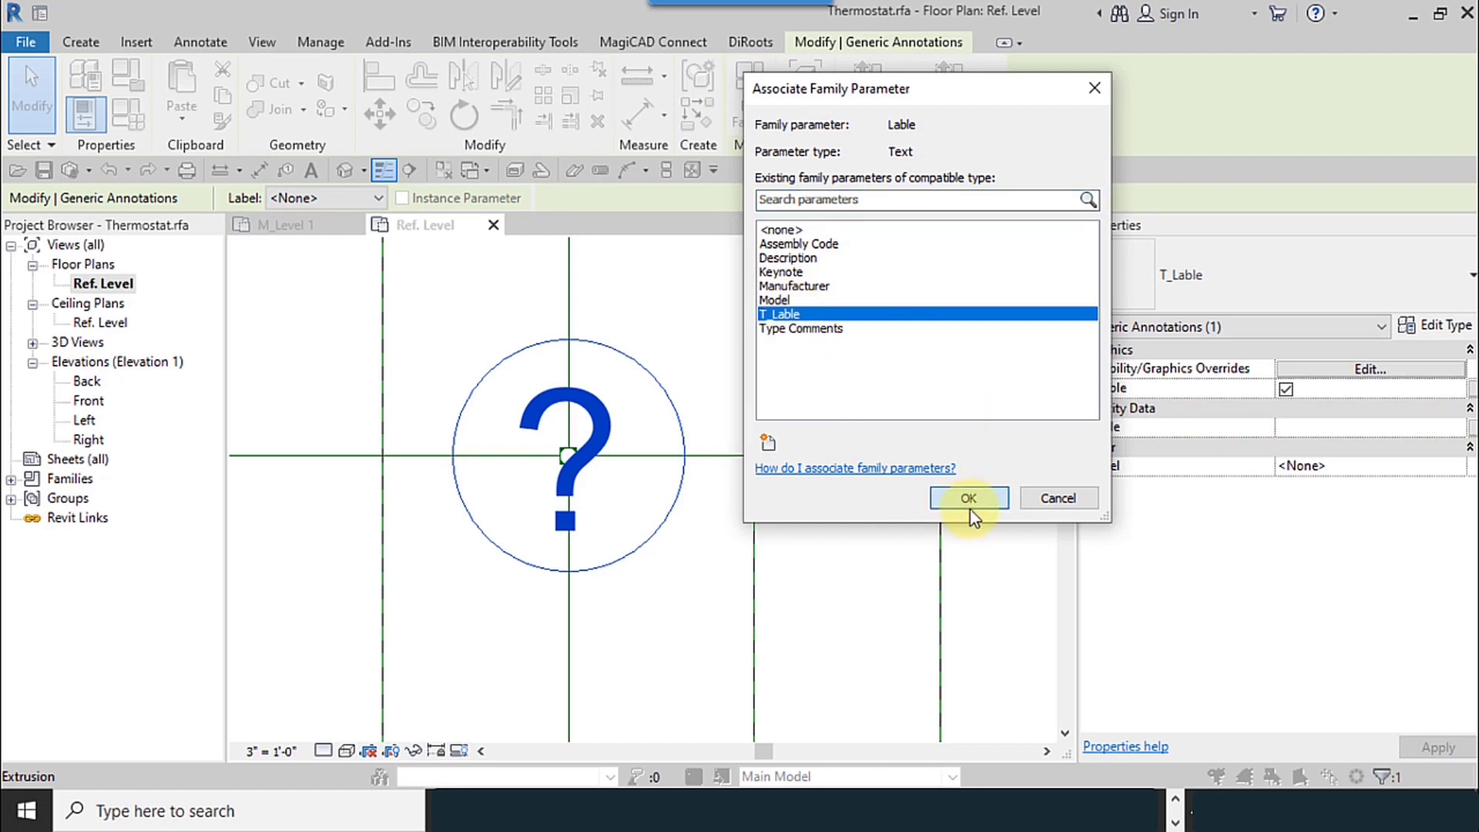
{"action": "left_click", "coordinate": [969, 499]}
{"action": "scroll", "coordinate": [720, 505], "scroll_direction": "down", "scroll_amount": 2}
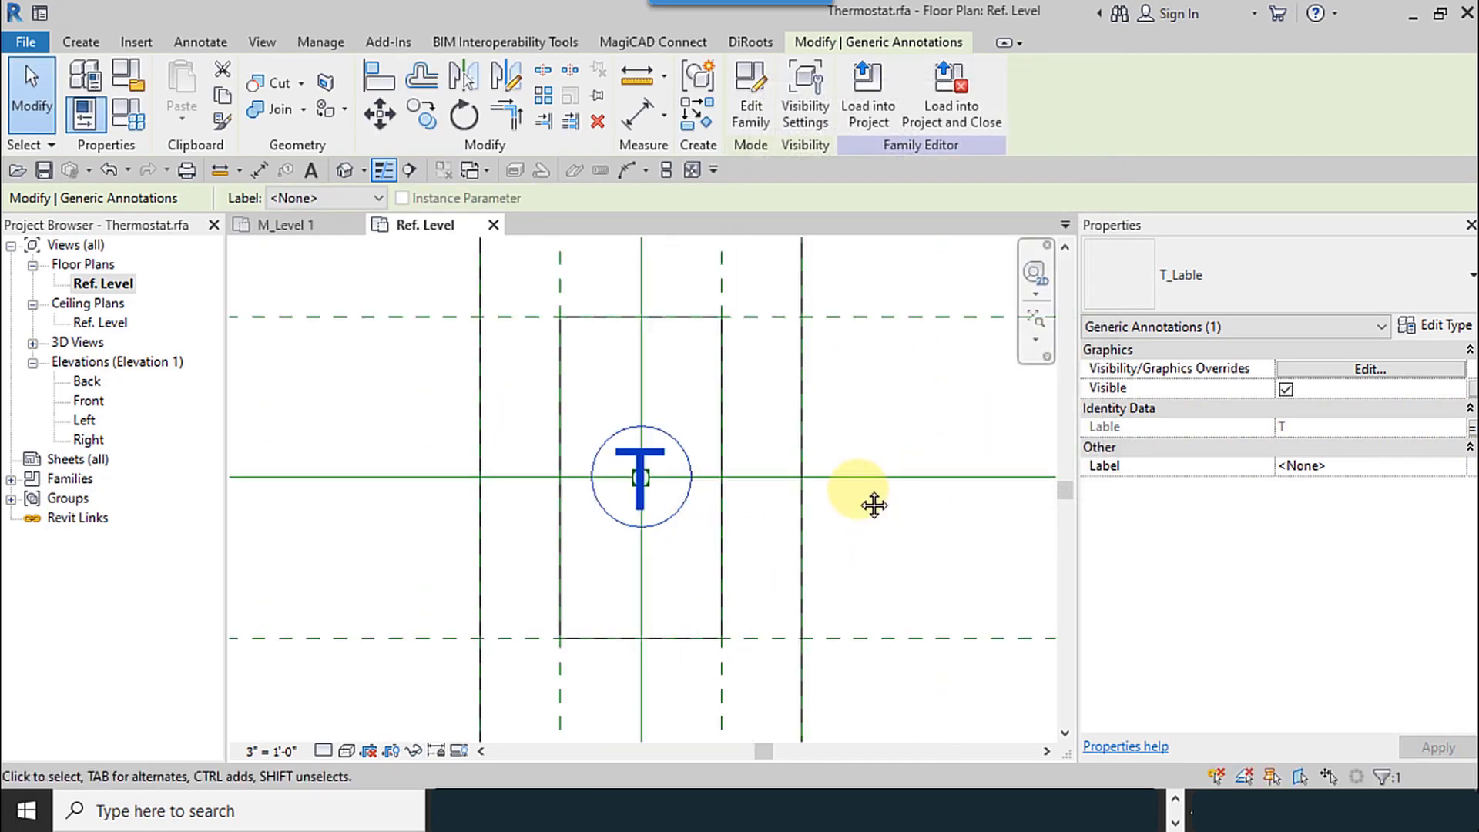
Align the circled T tag to the central vertical and horizontal reference planes
{"action": "middle_click_drag", "start_coordinate": [872, 502], "coordinate": [769, 518]}
{"action": "left_click_drag", "start_coordinate": [588, 502], "coordinate": [826, 433]}
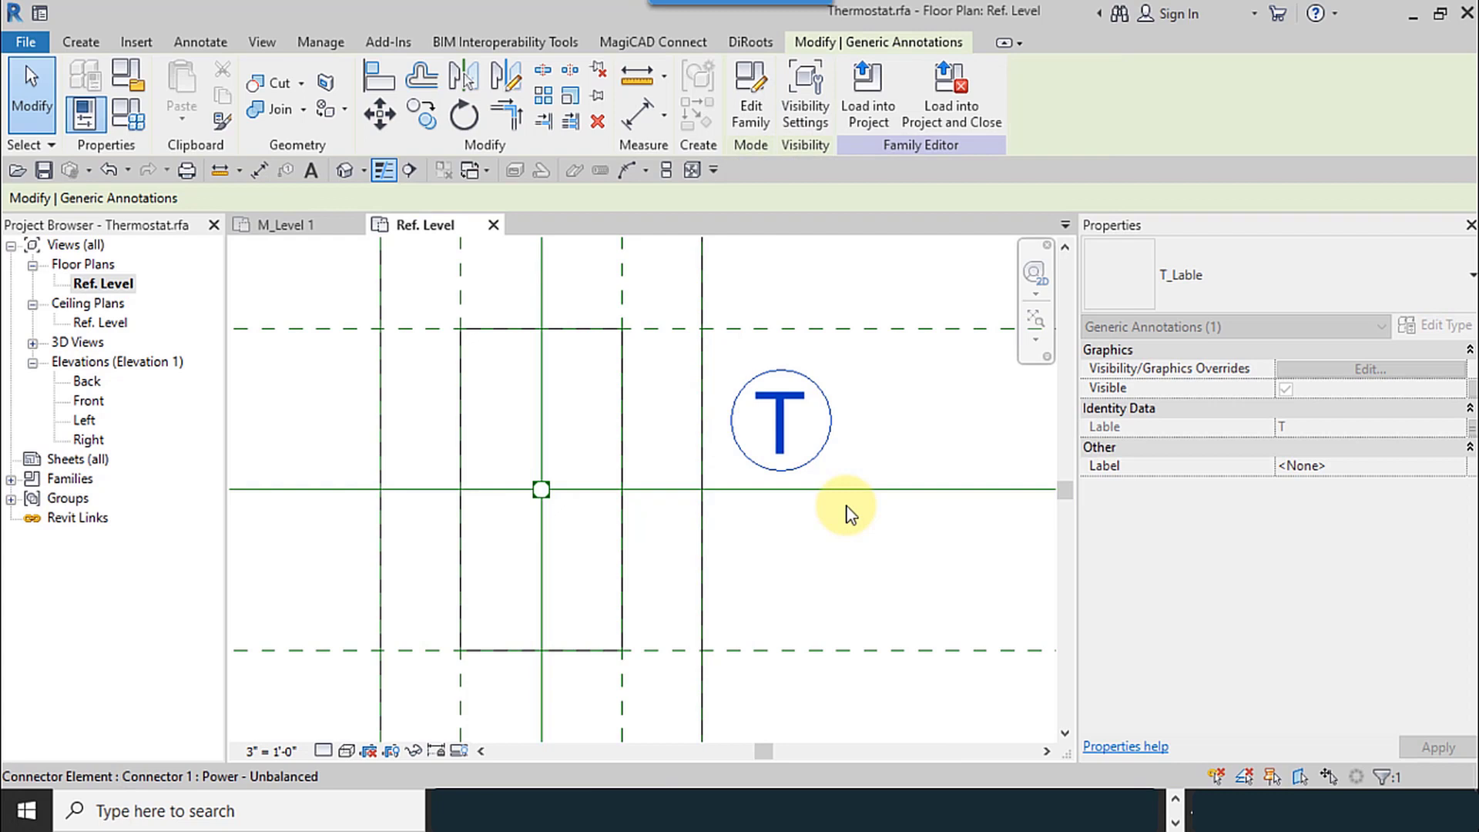
{"action": "left_click", "coordinate": [378, 77]}
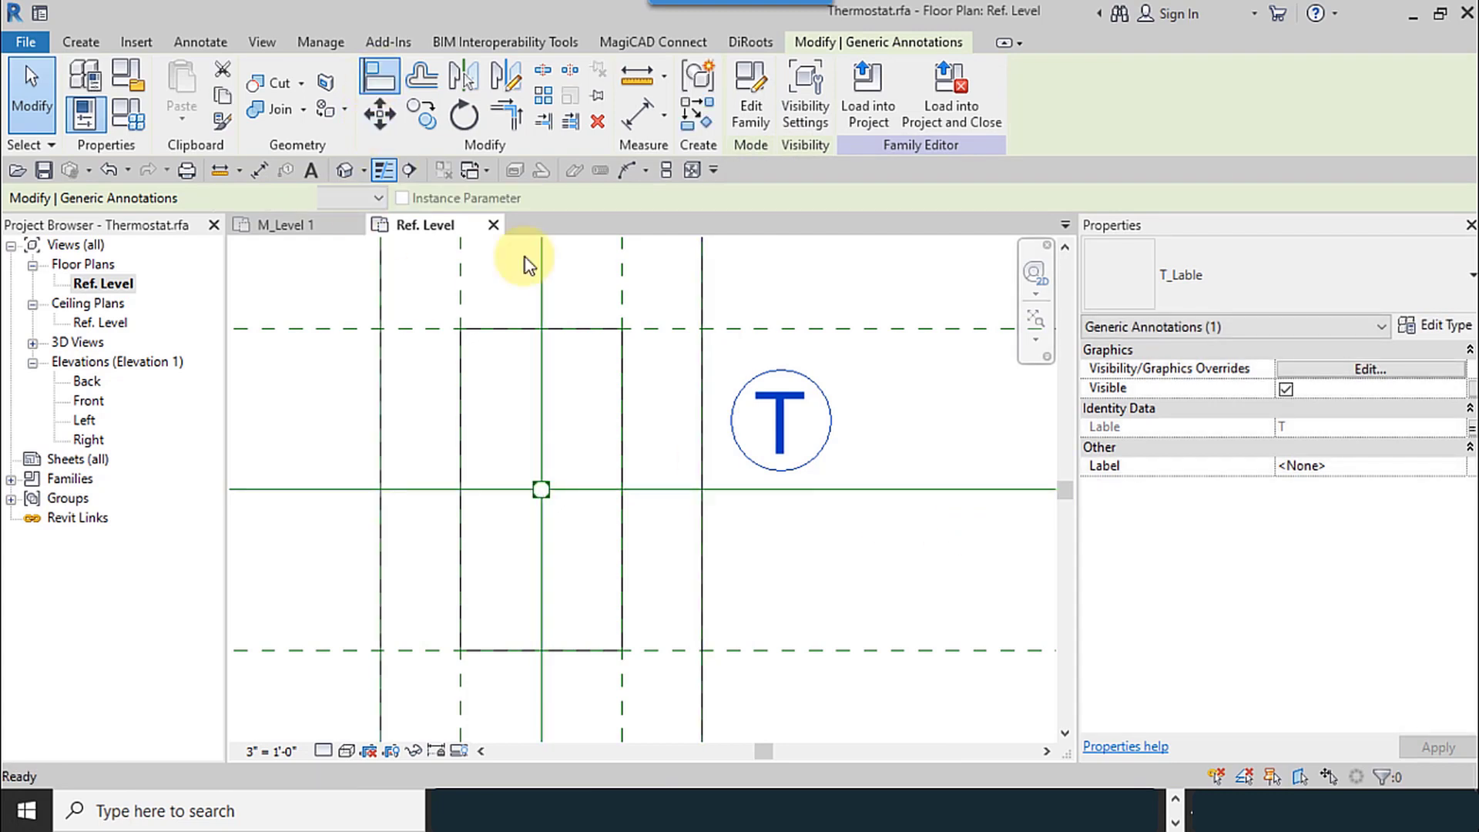
{"action": "left_click", "coordinate": [787, 406]}
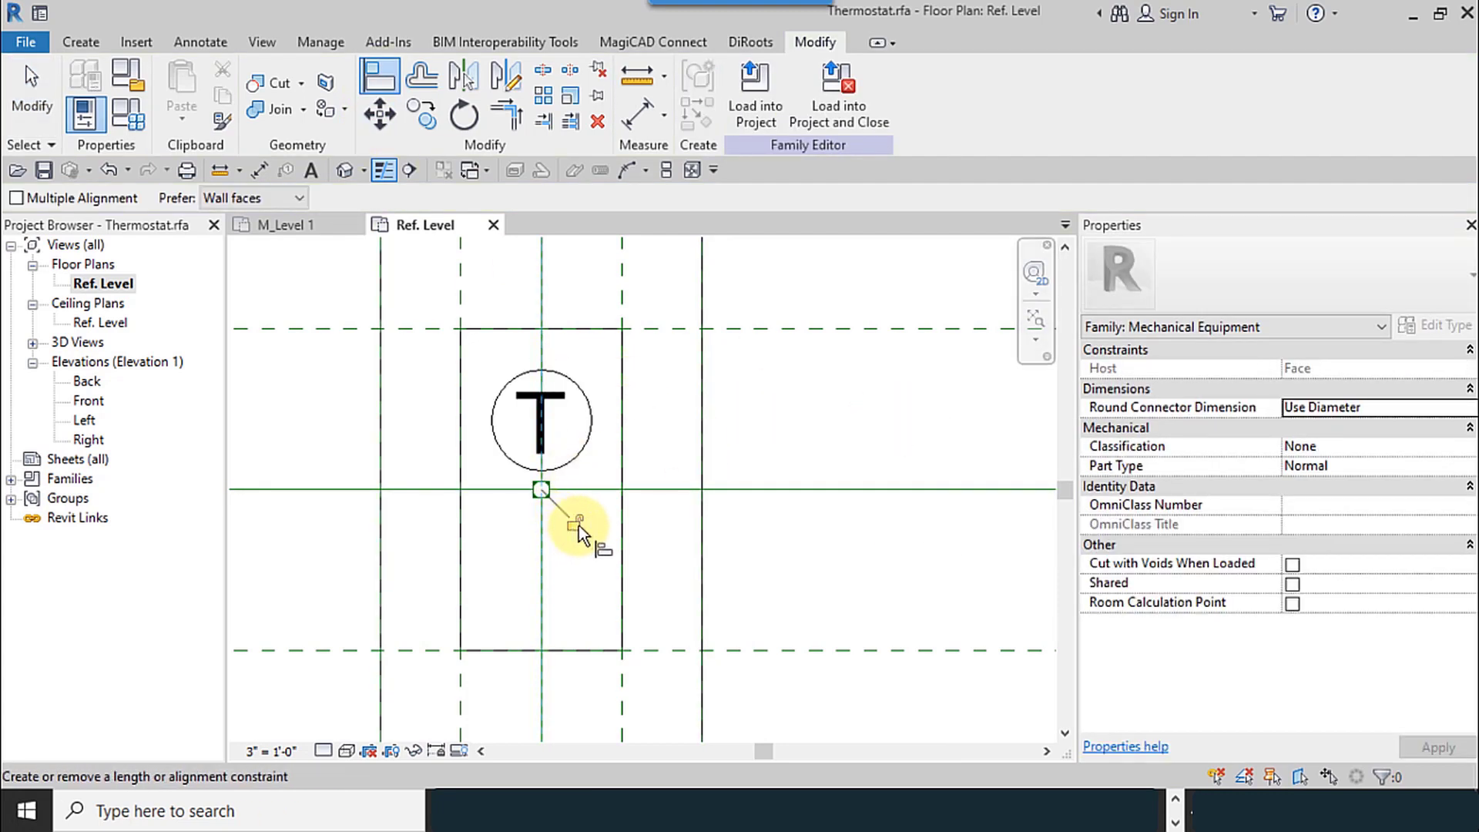
{"action": "left_click", "coordinate": [761, 490]}
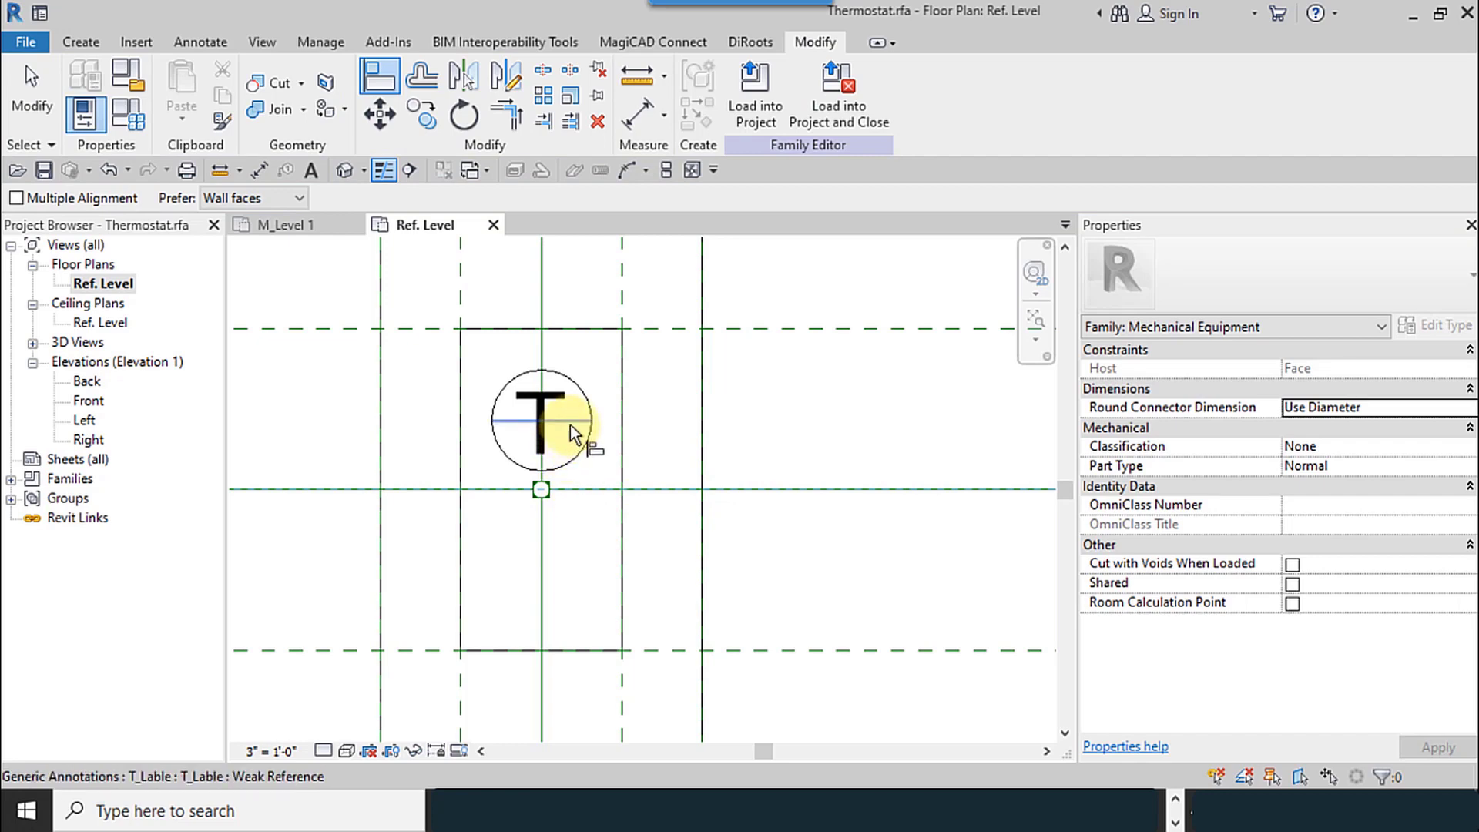
{"action": "left_click", "coordinate": [570, 424]}
{"action": "left_click", "coordinate": [31, 89]}
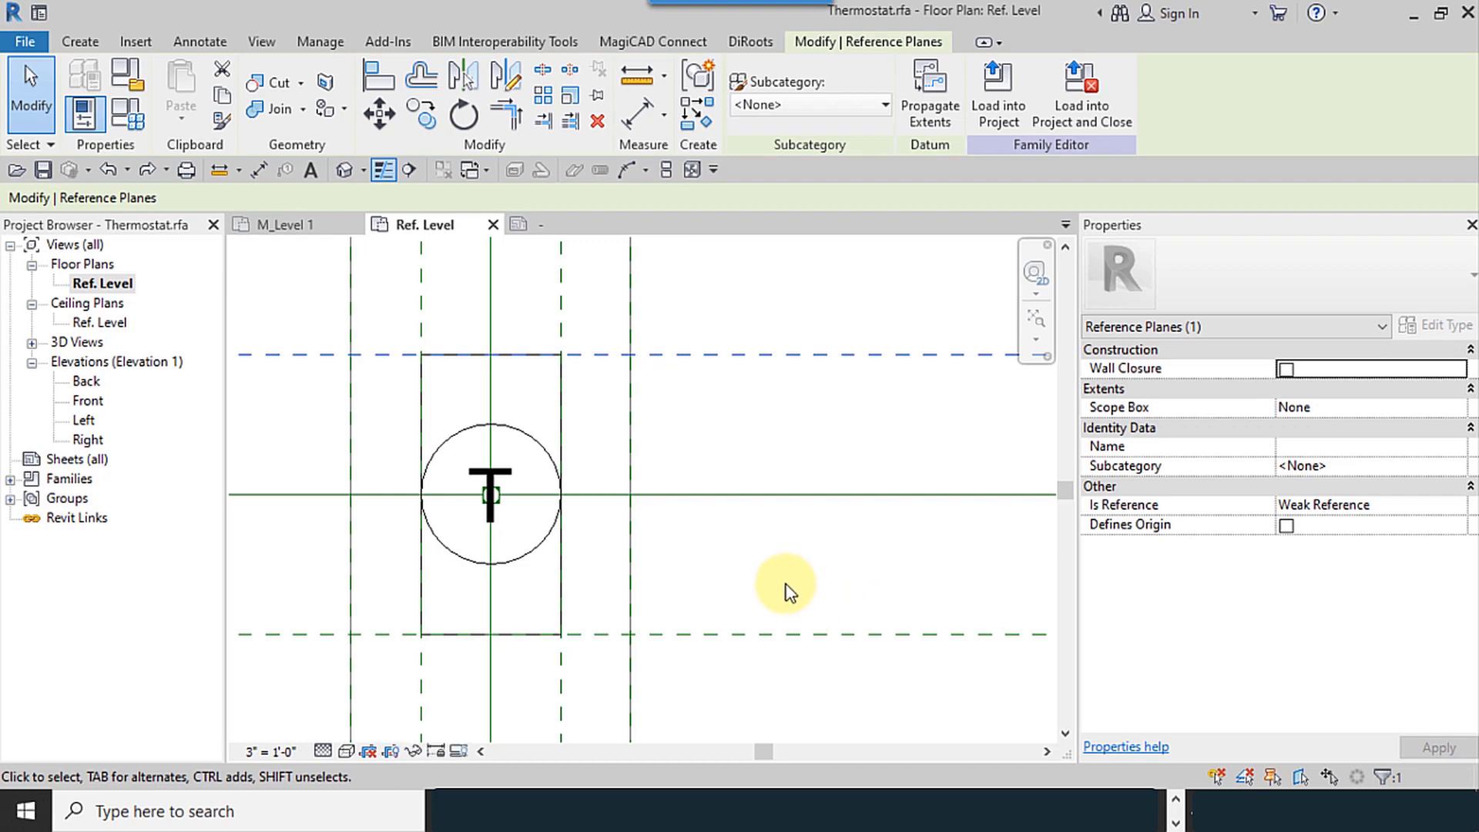
Load the edited Thermostat family into the Mechanical_R21.rvt project
{"action": "middle_click_drag", "start_coordinate": [693, 563], "coordinate": [707, 565]}
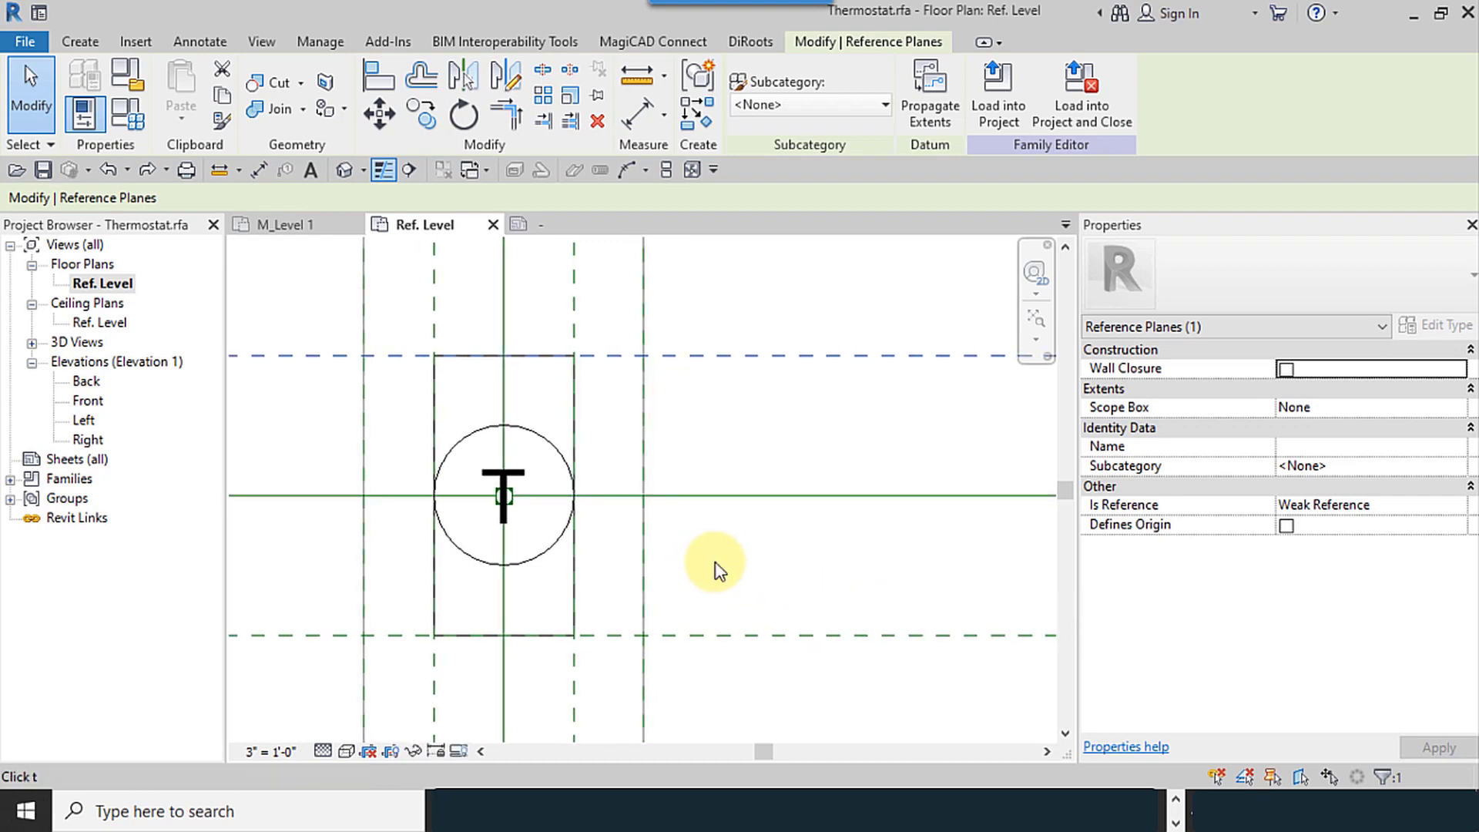
{"action": "left_click", "coordinate": [1004, 108]}
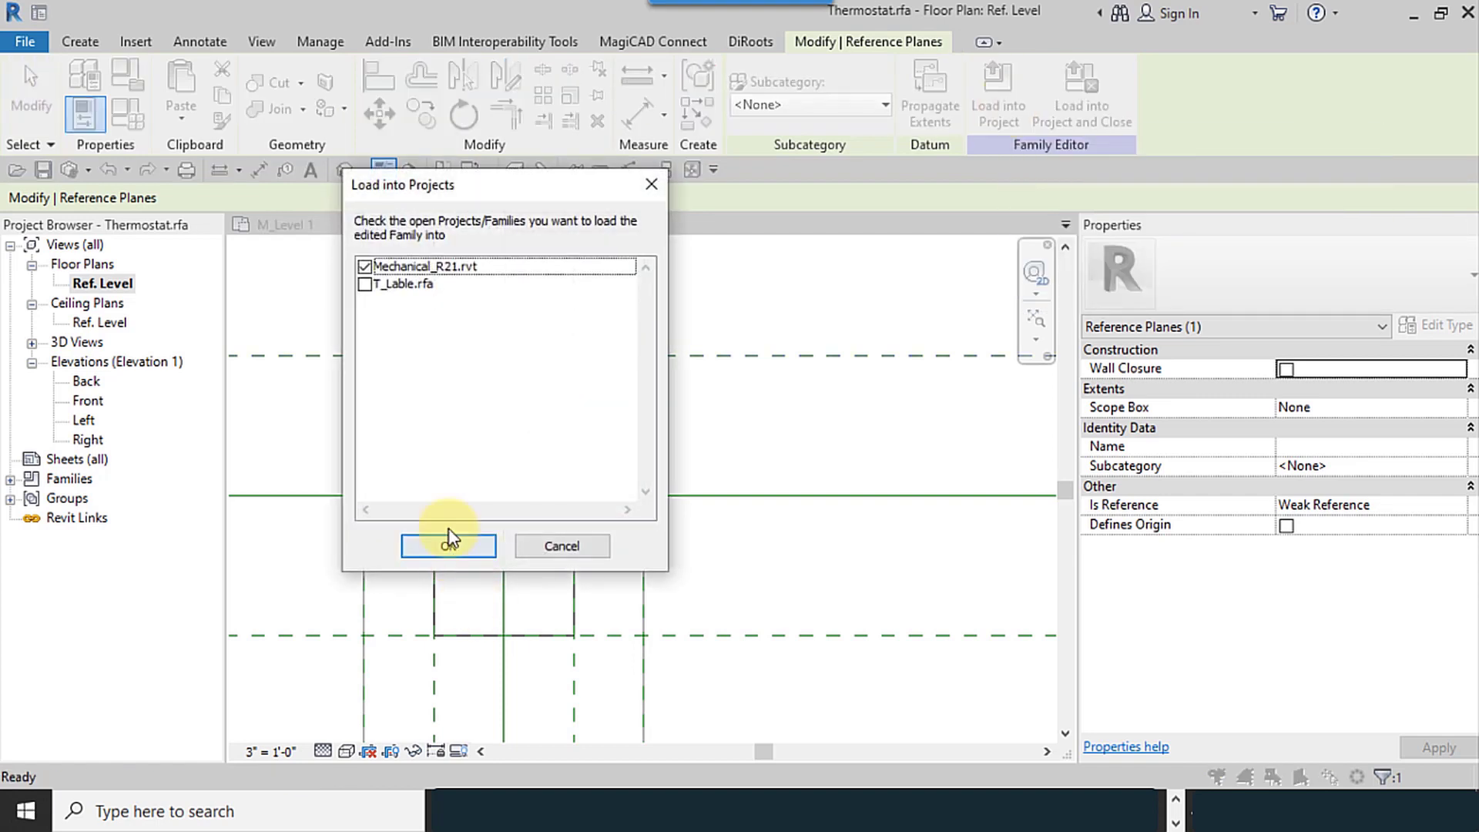
{"action": "left_click", "coordinate": [365, 267]}
{"action": "left_click", "coordinate": [479, 544]}
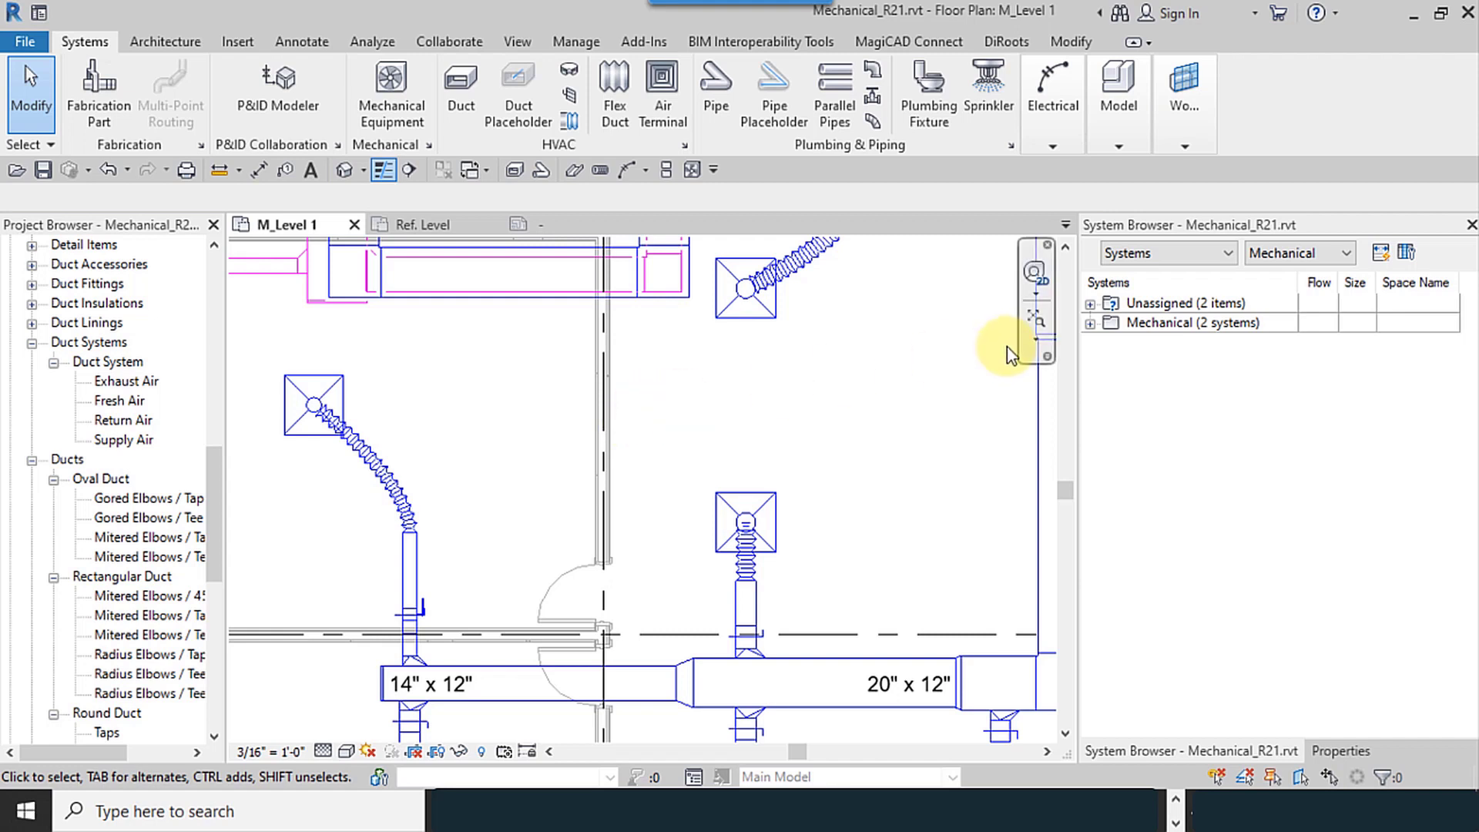
{"action": "left_click", "coordinate": [1062, 147]}
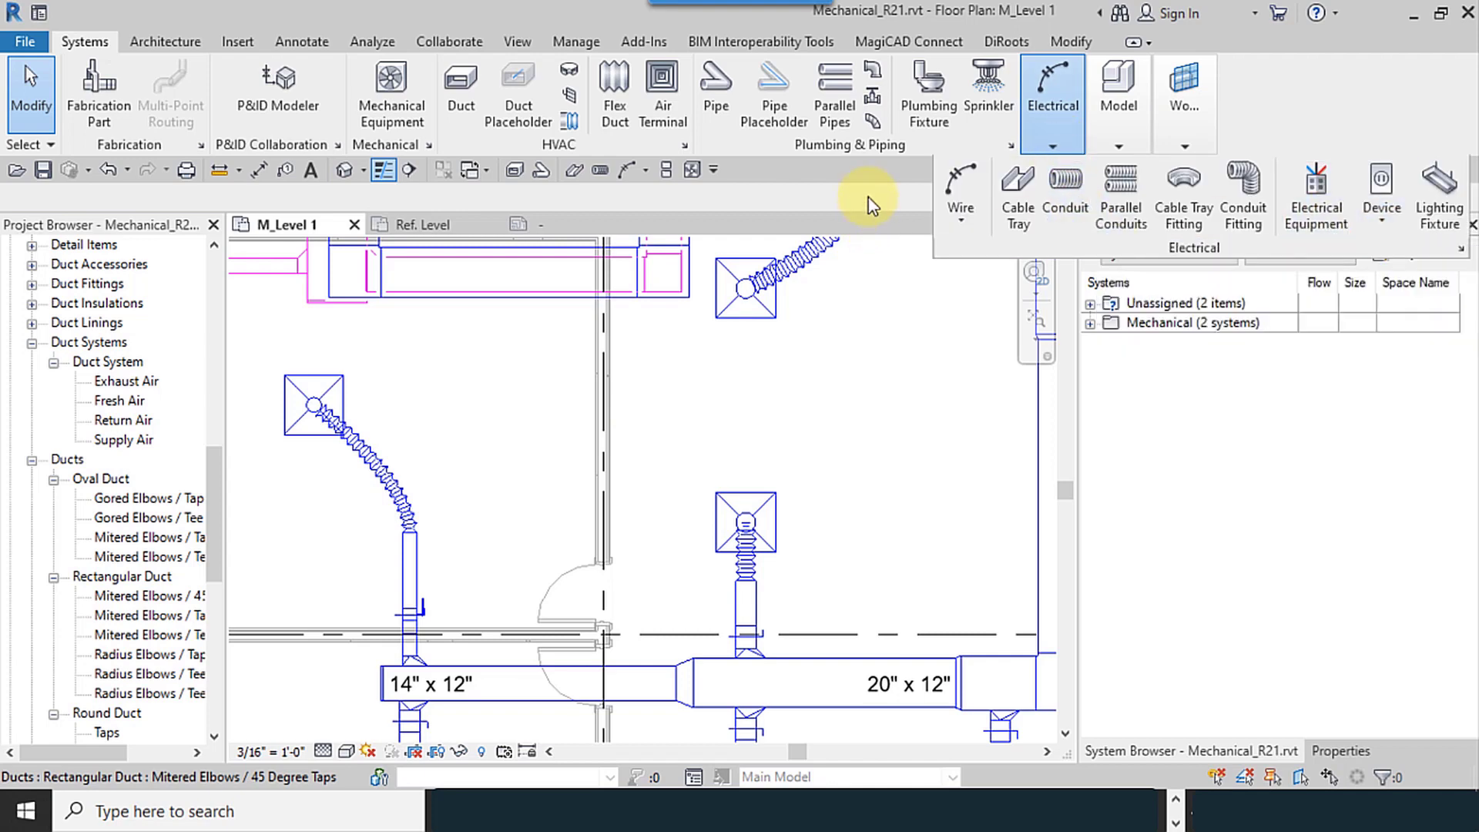
{"action": "left_click", "coordinate": [427, 224]}
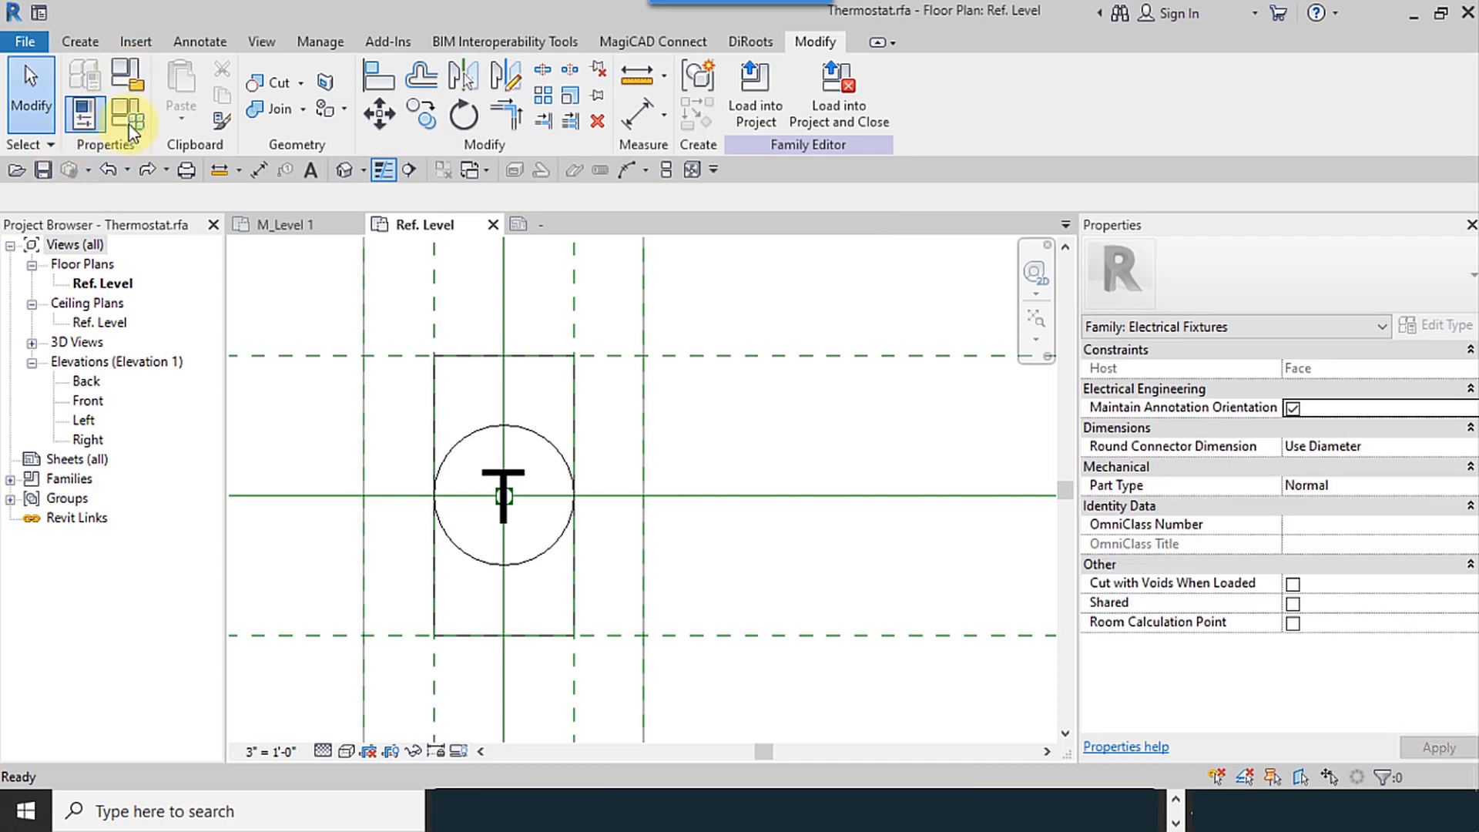
{"action": "left_click", "coordinate": [131, 126]}
{"action": "left_click", "coordinate": [1001, 684]}
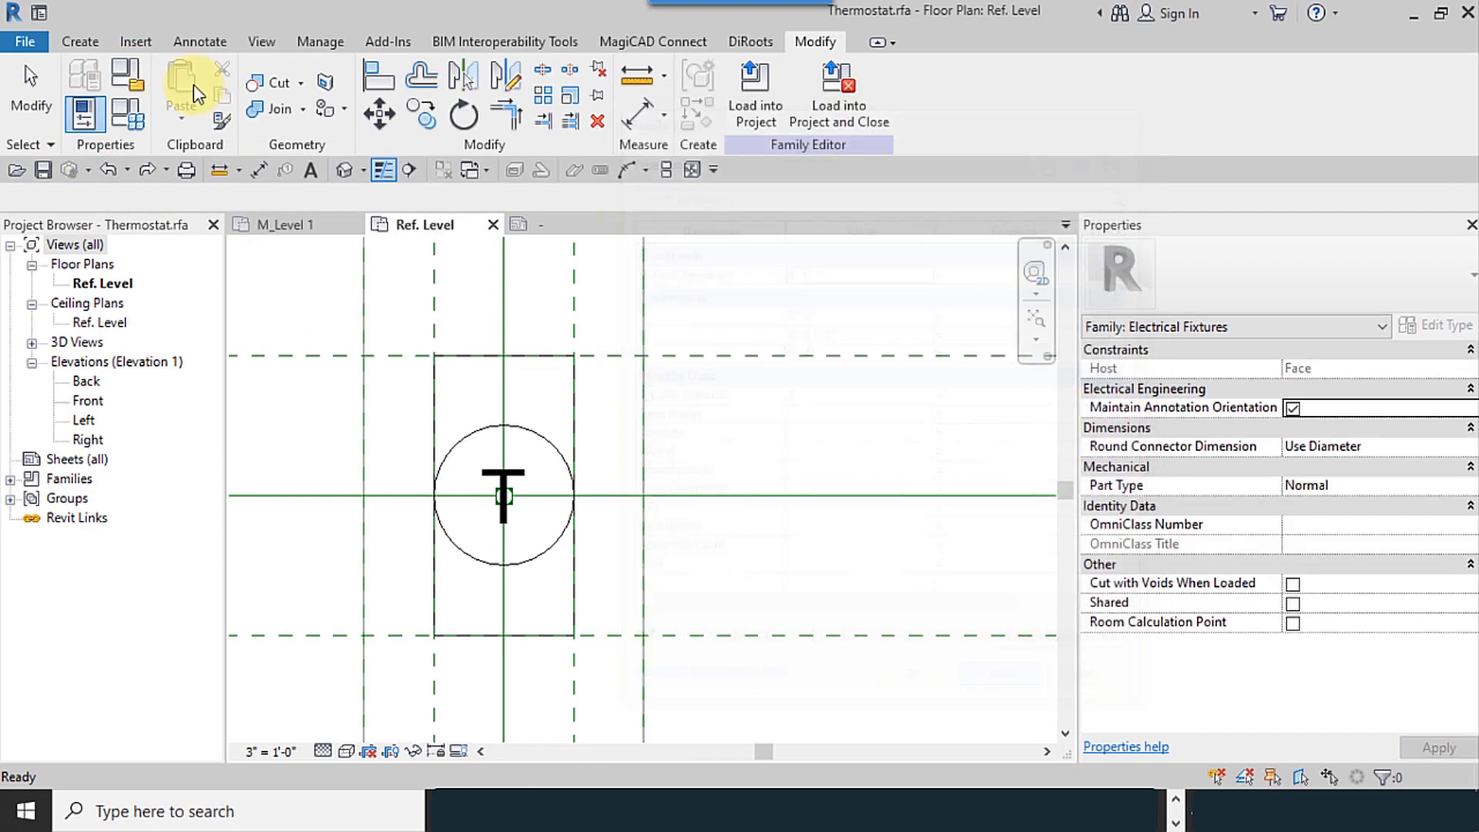
{"action": "left_click", "coordinate": [127, 76]}
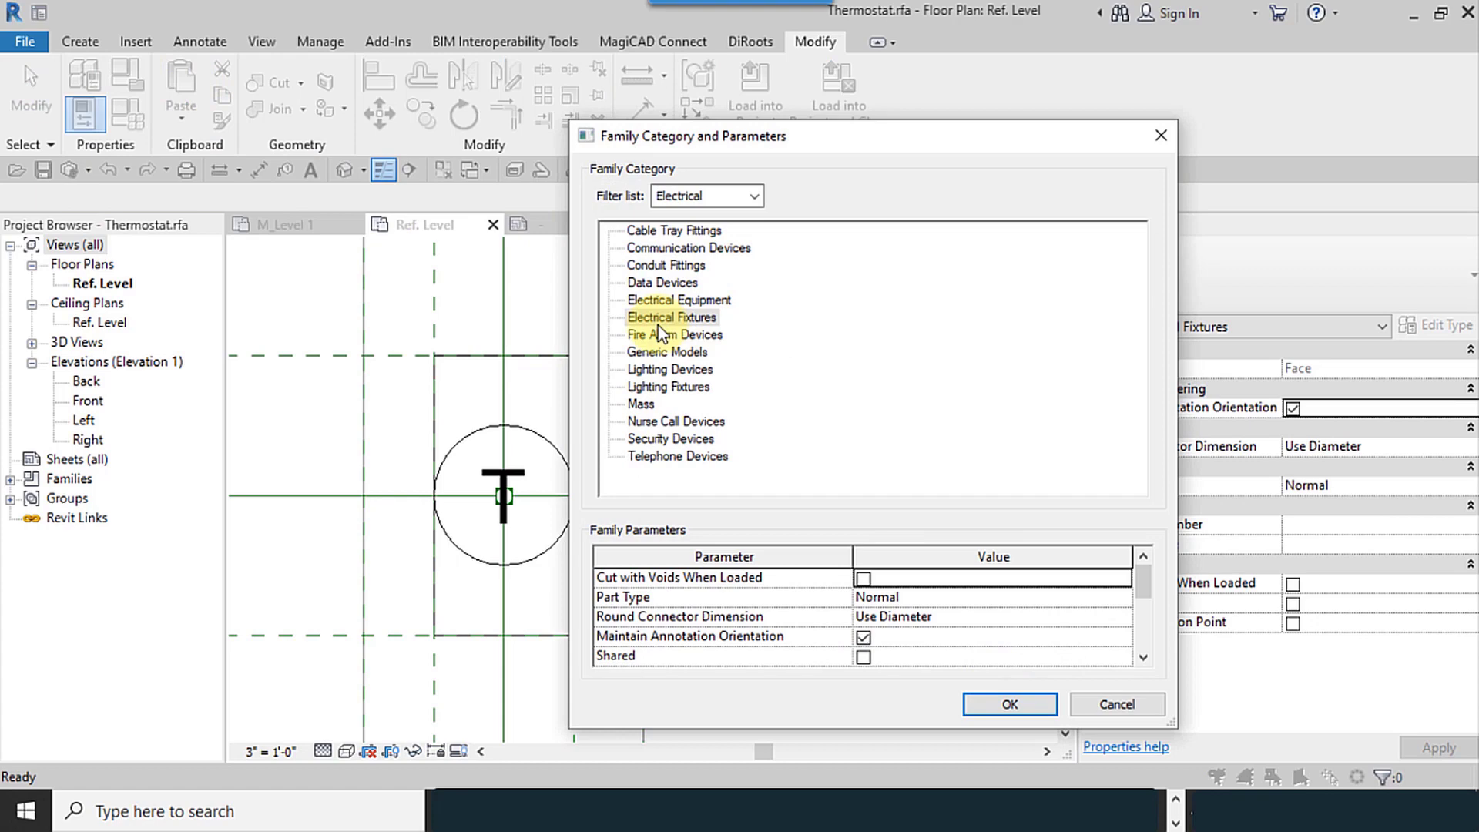
{"action": "left_click", "coordinate": [1009, 704]}
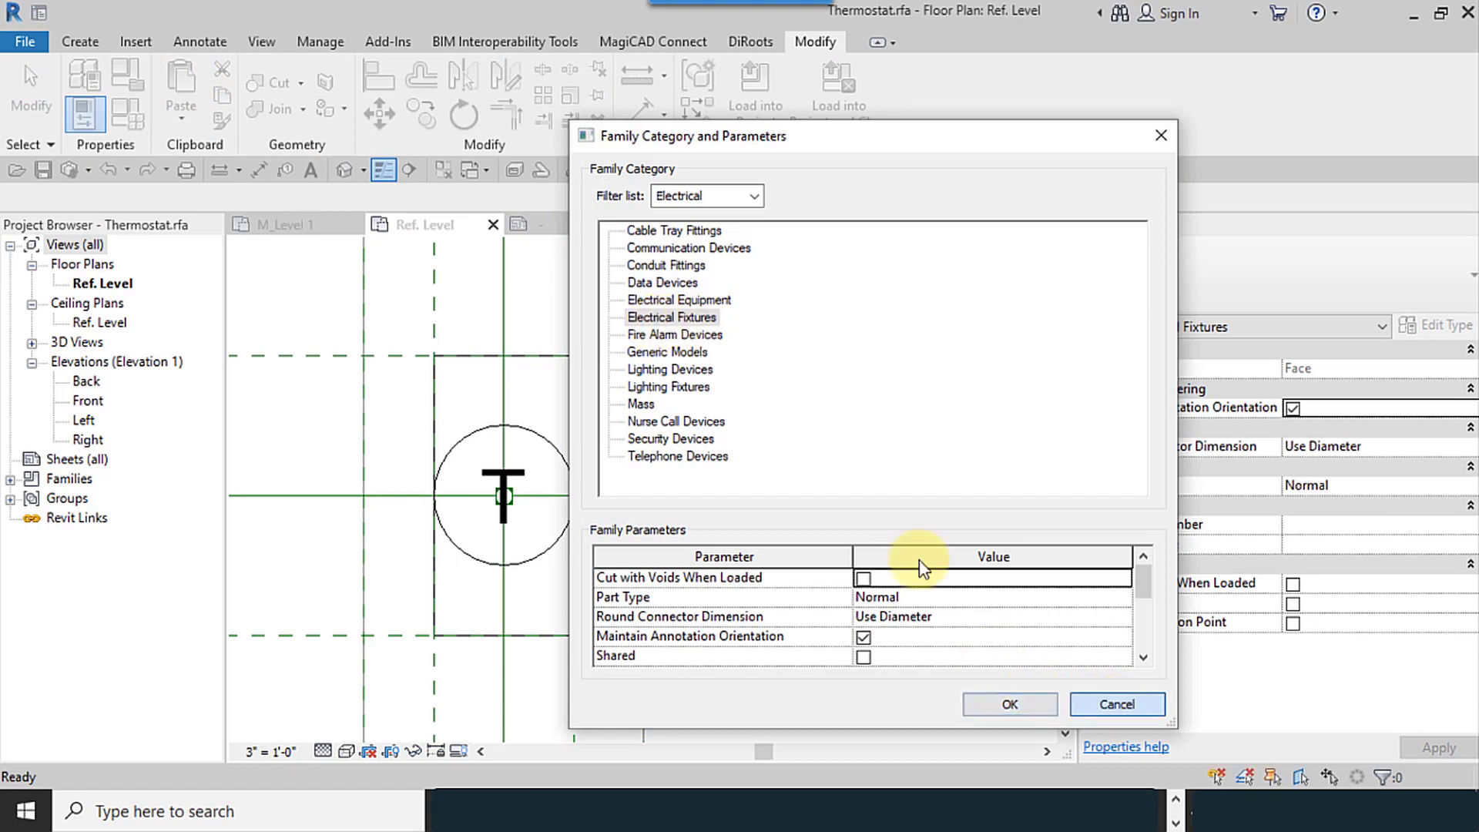
{"action": "left_click", "coordinate": [344, 231]}
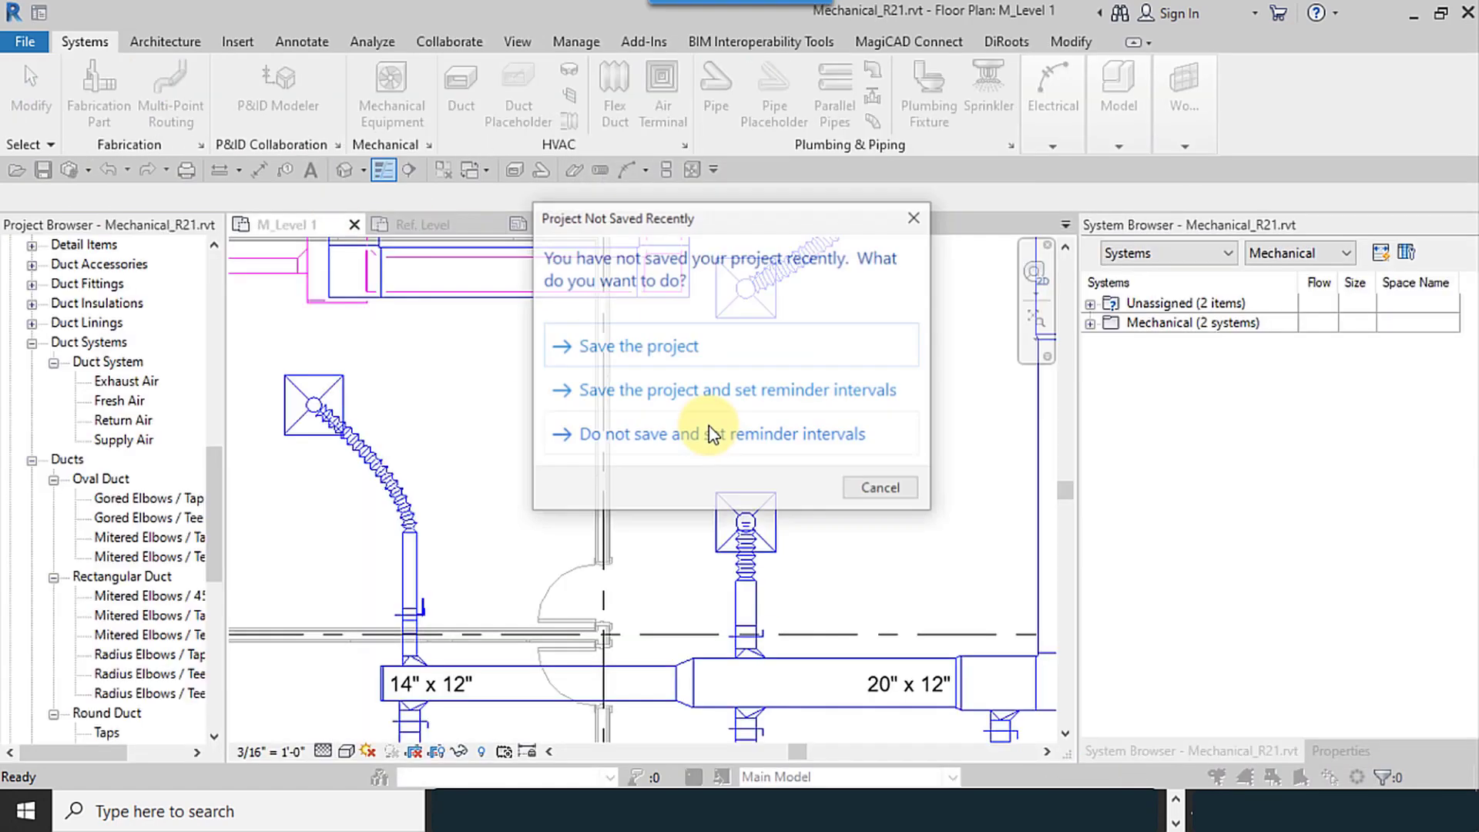
{"action": "left_click", "coordinate": [887, 488]}
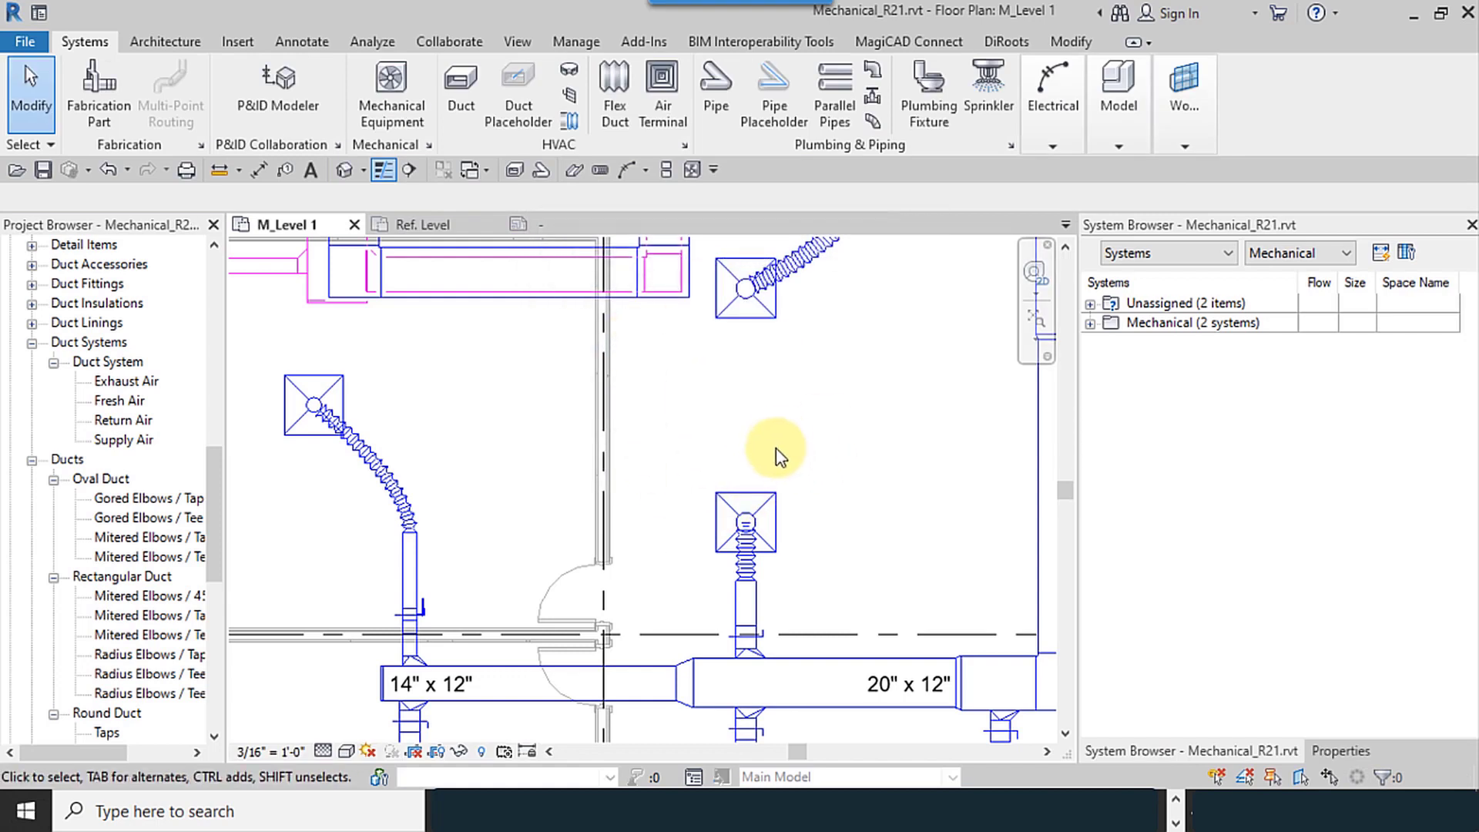
{"action": "left_click", "coordinate": [1047, 137]}
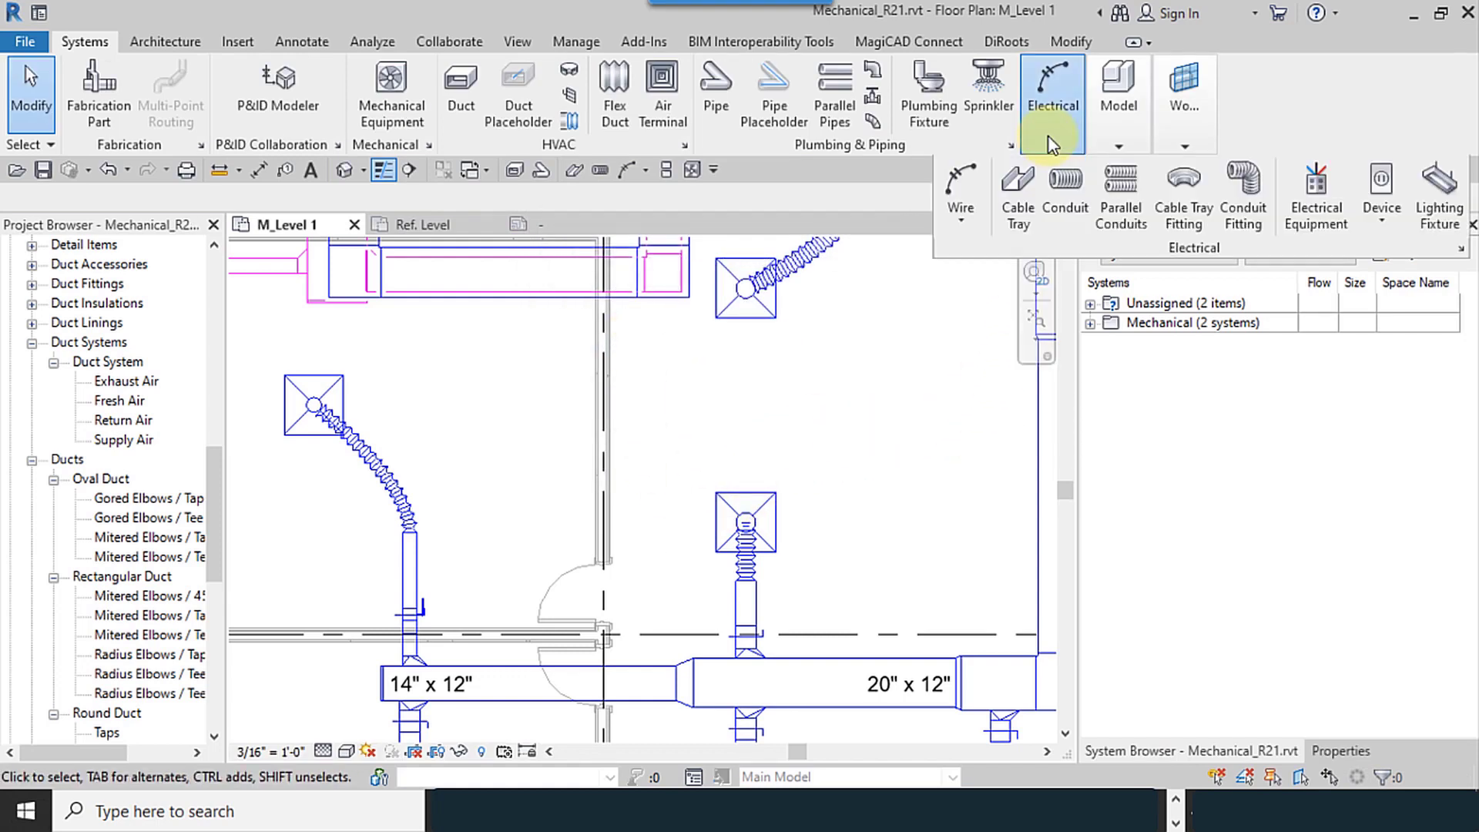
{"action": "left_click", "coordinate": [1375, 224]}
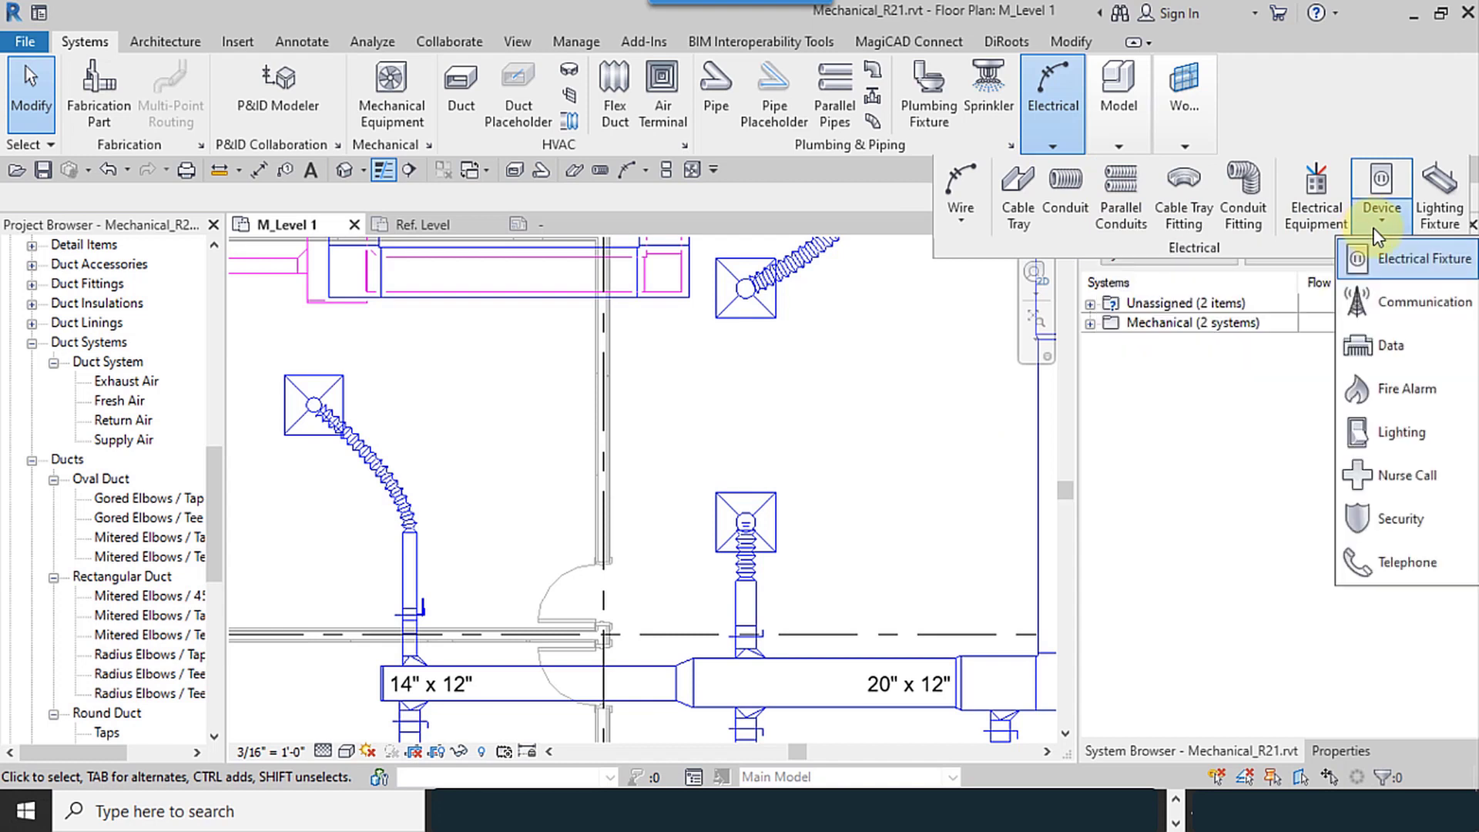
{"action": "left_click", "coordinate": [1421, 266]}
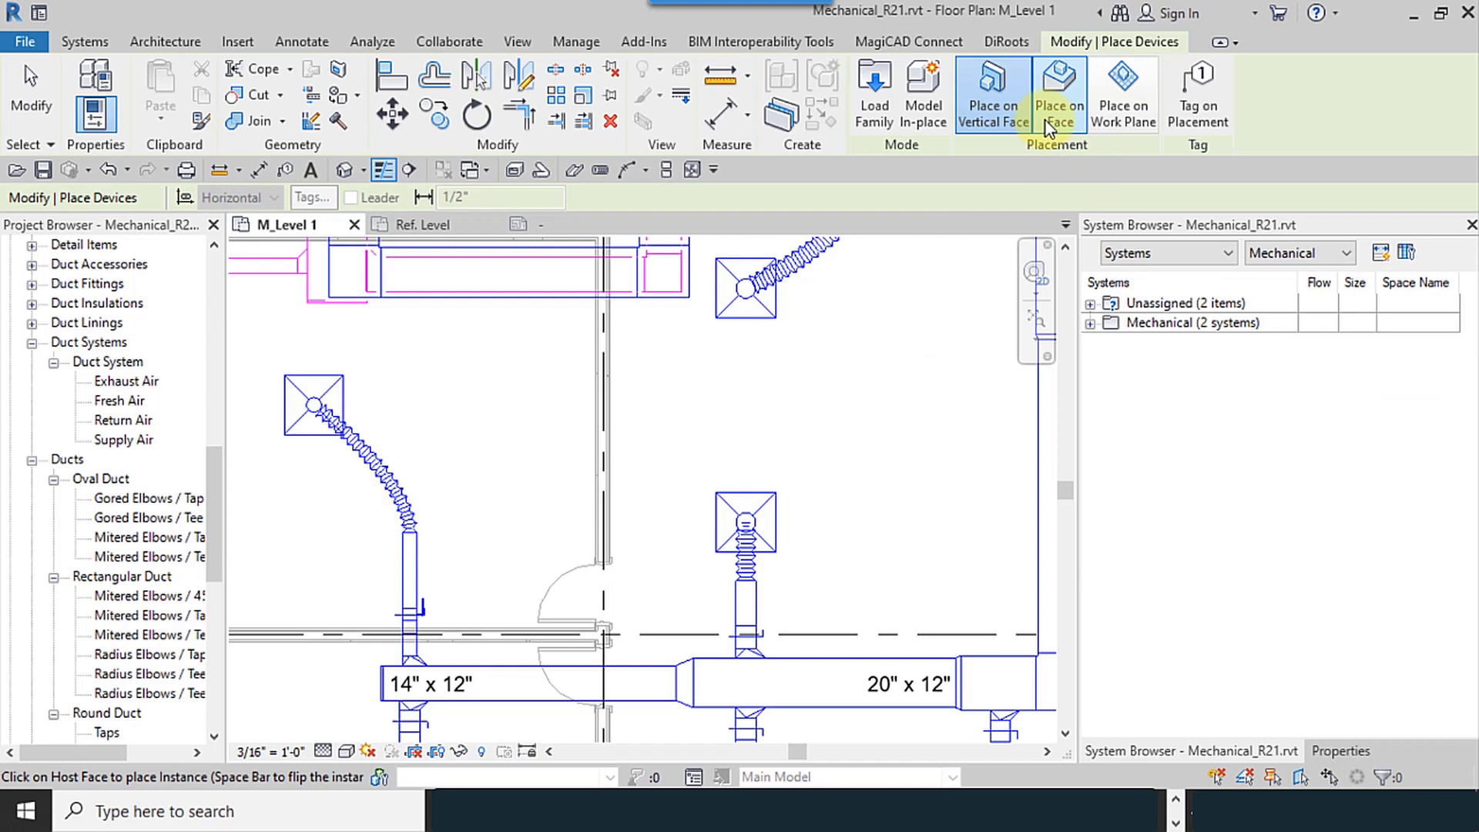
{"action": "scroll", "coordinate": [620, 414], "scroll_direction": "up", "scroll_amount": 3}
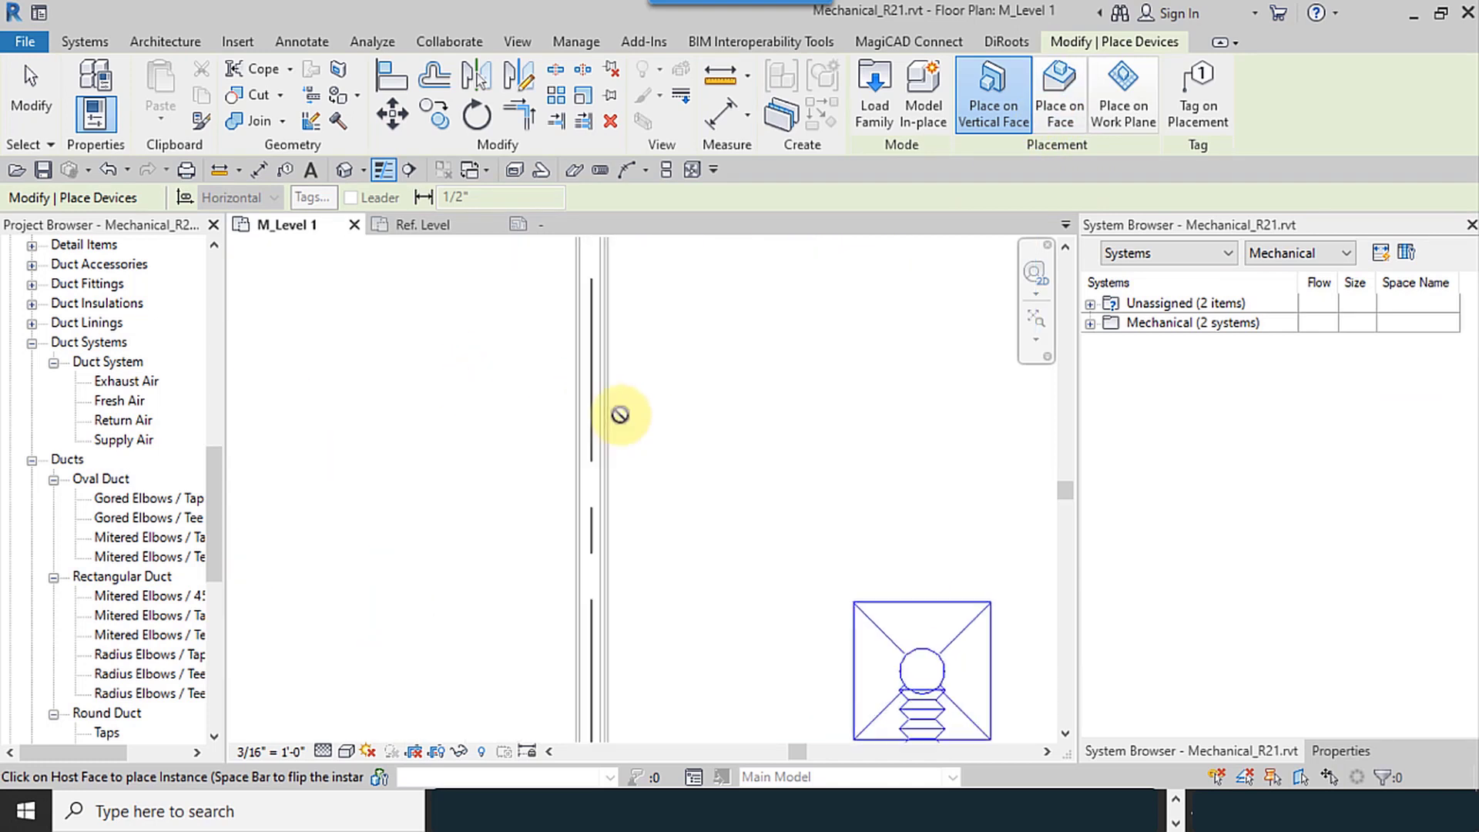
{"action": "scroll", "coordinate": [606, 412], "scroll_direction": "down", "scroll_amount": 3}
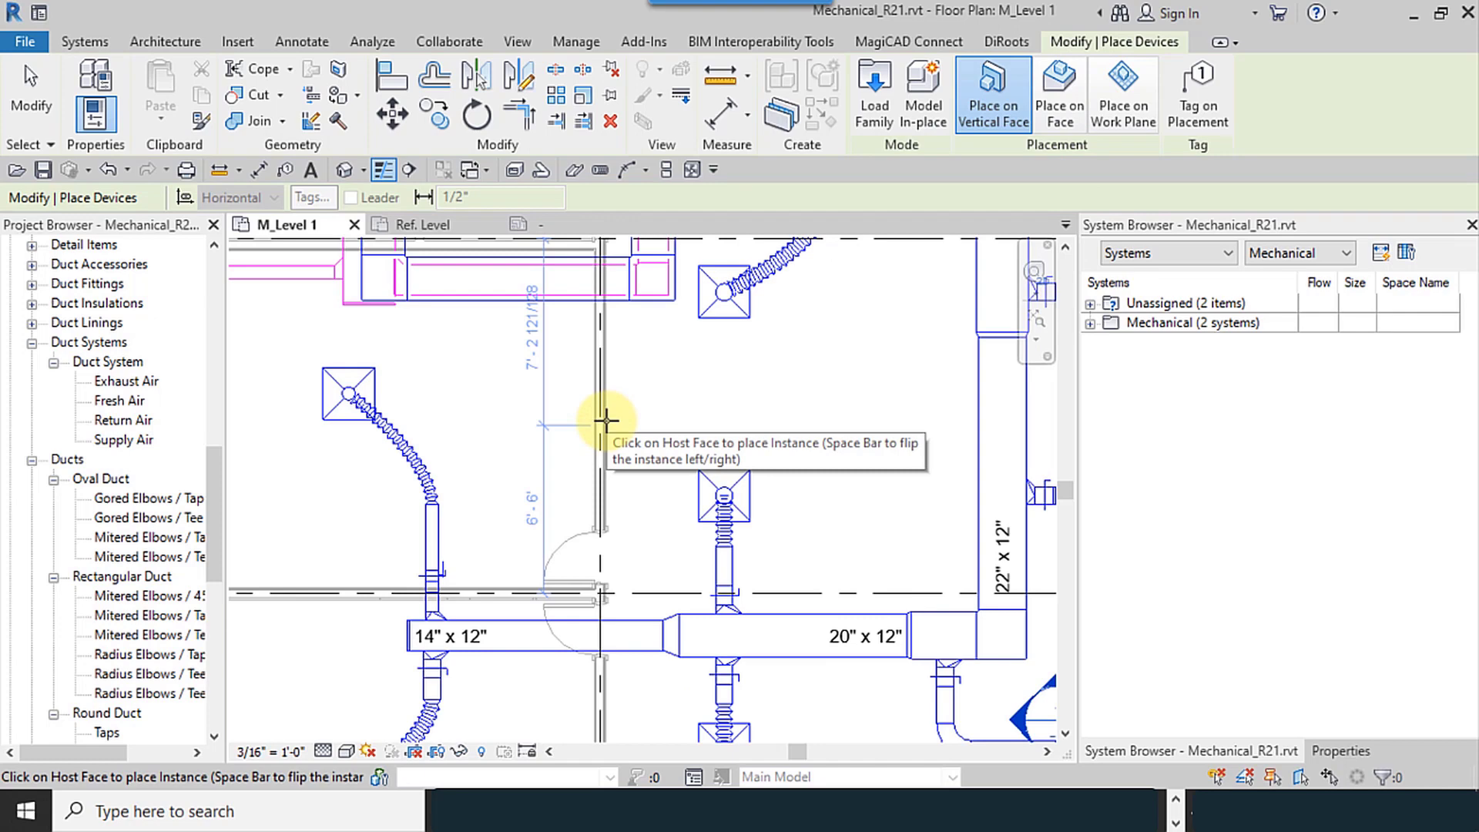
{"action": "left_click", "coordinate": [31, 93]}
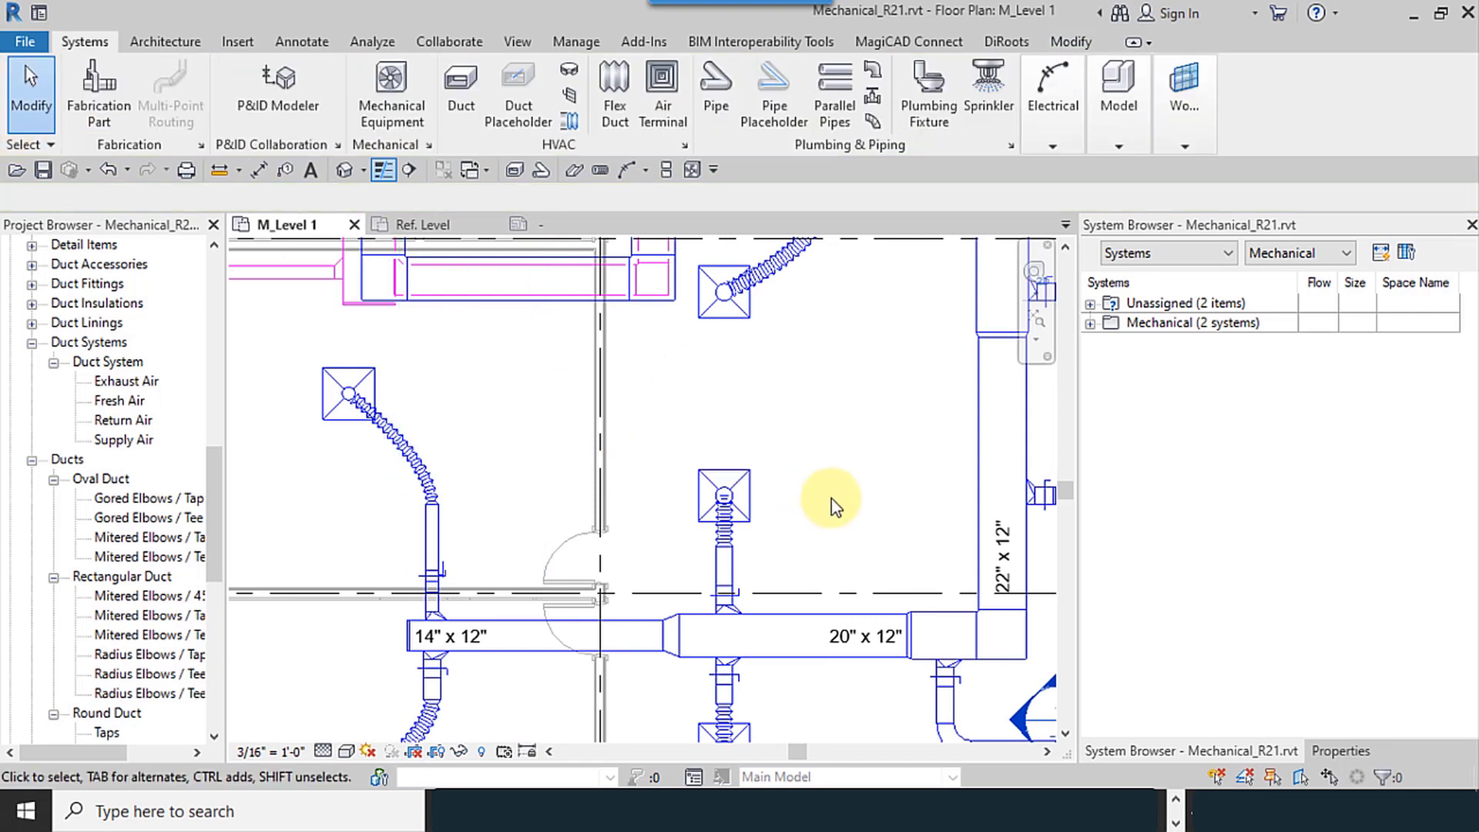
Turn on Electrical Fixtures in M_Test's model categories and apply the template to M_Level 1
{"action": "left_click", "coordinate": [1338, 752]}
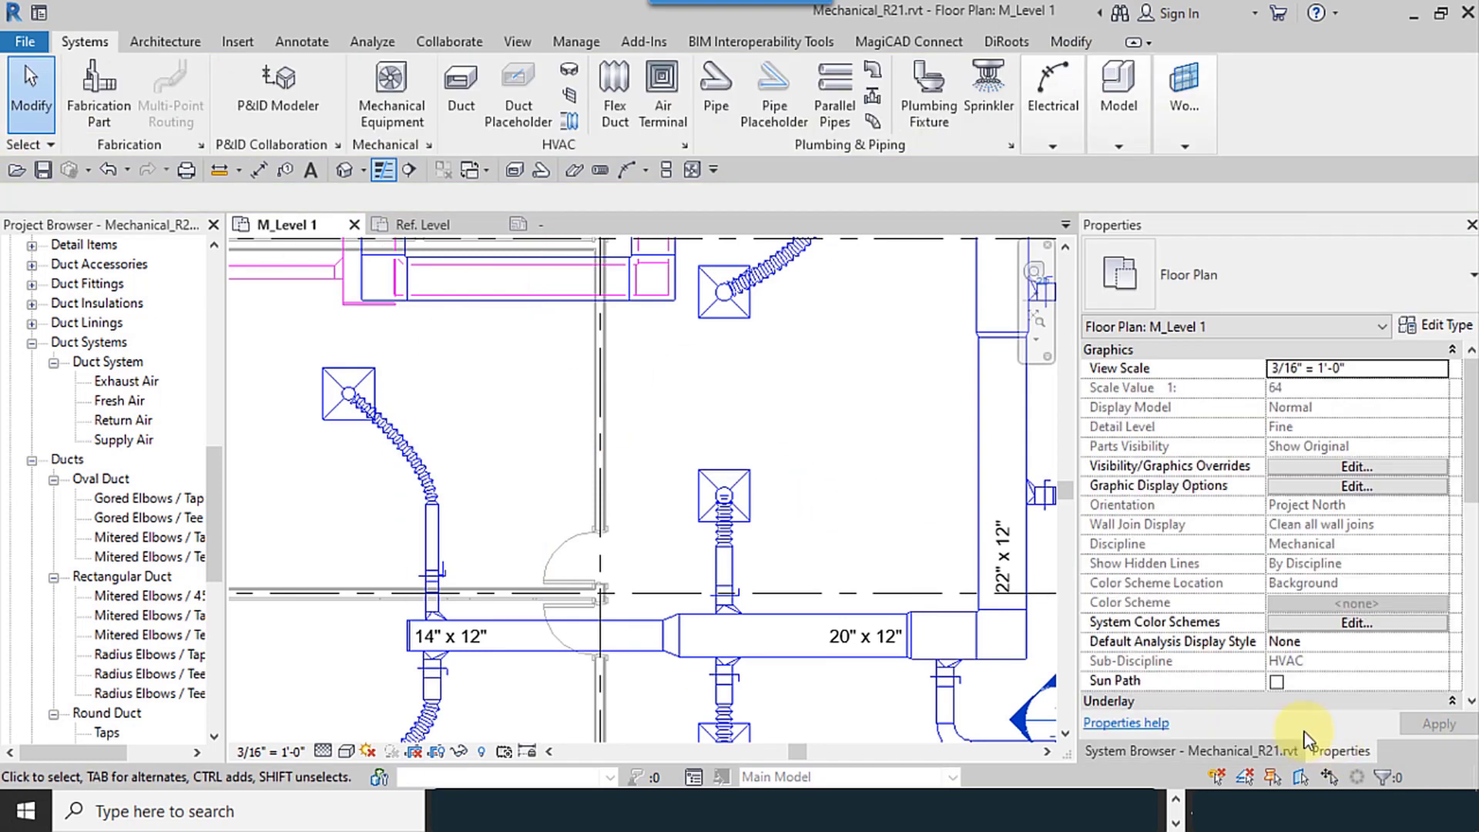
{"action": "scroll", "coordinate": [1371, 589], "scroll_direction": "down", "scroll_amount": 5}
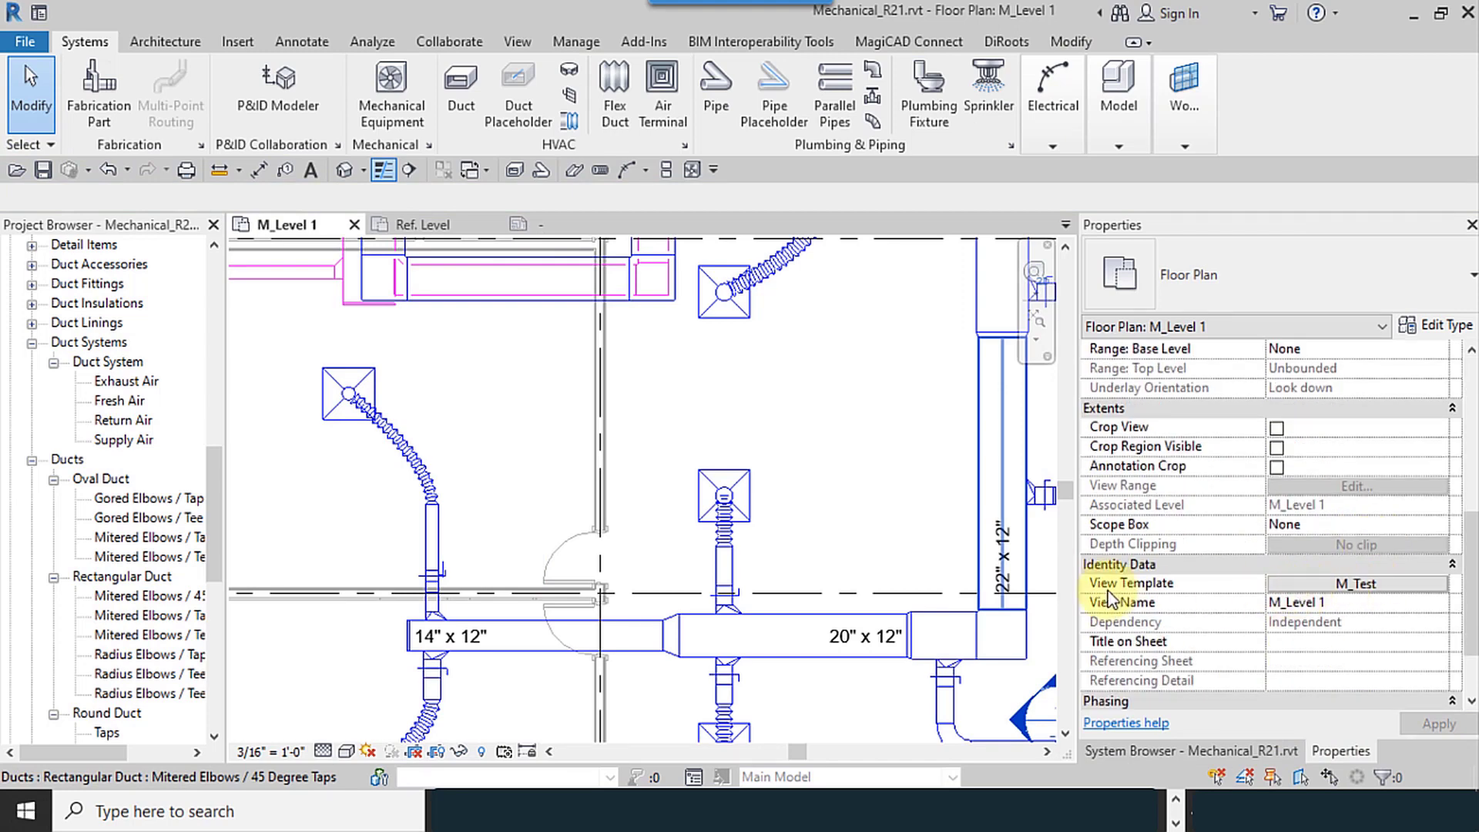
{"action": "left_click", "coordinate": [1362, 586]}
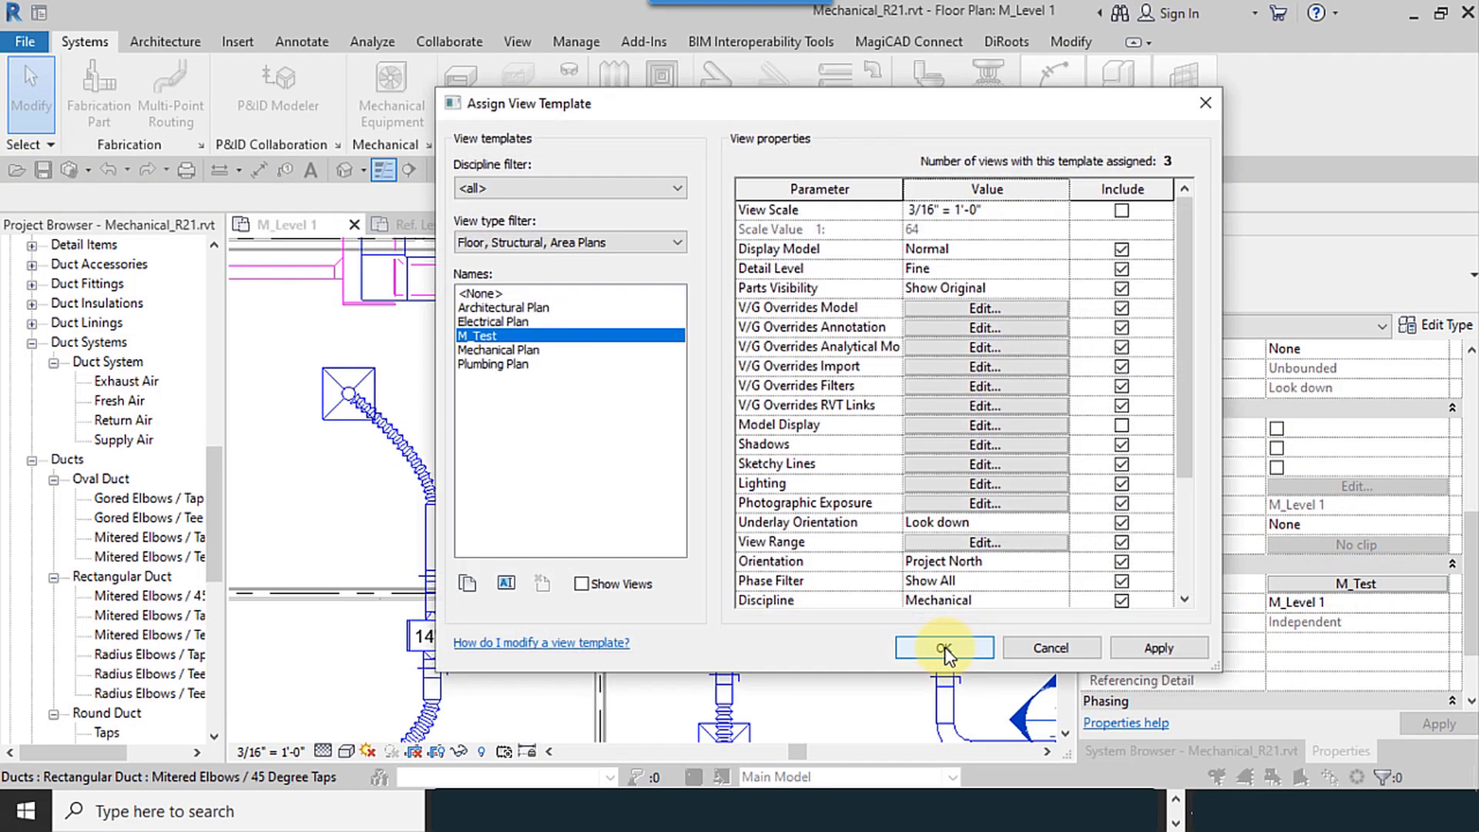
{"action": "left_click", "coordinate": [951, 384]}
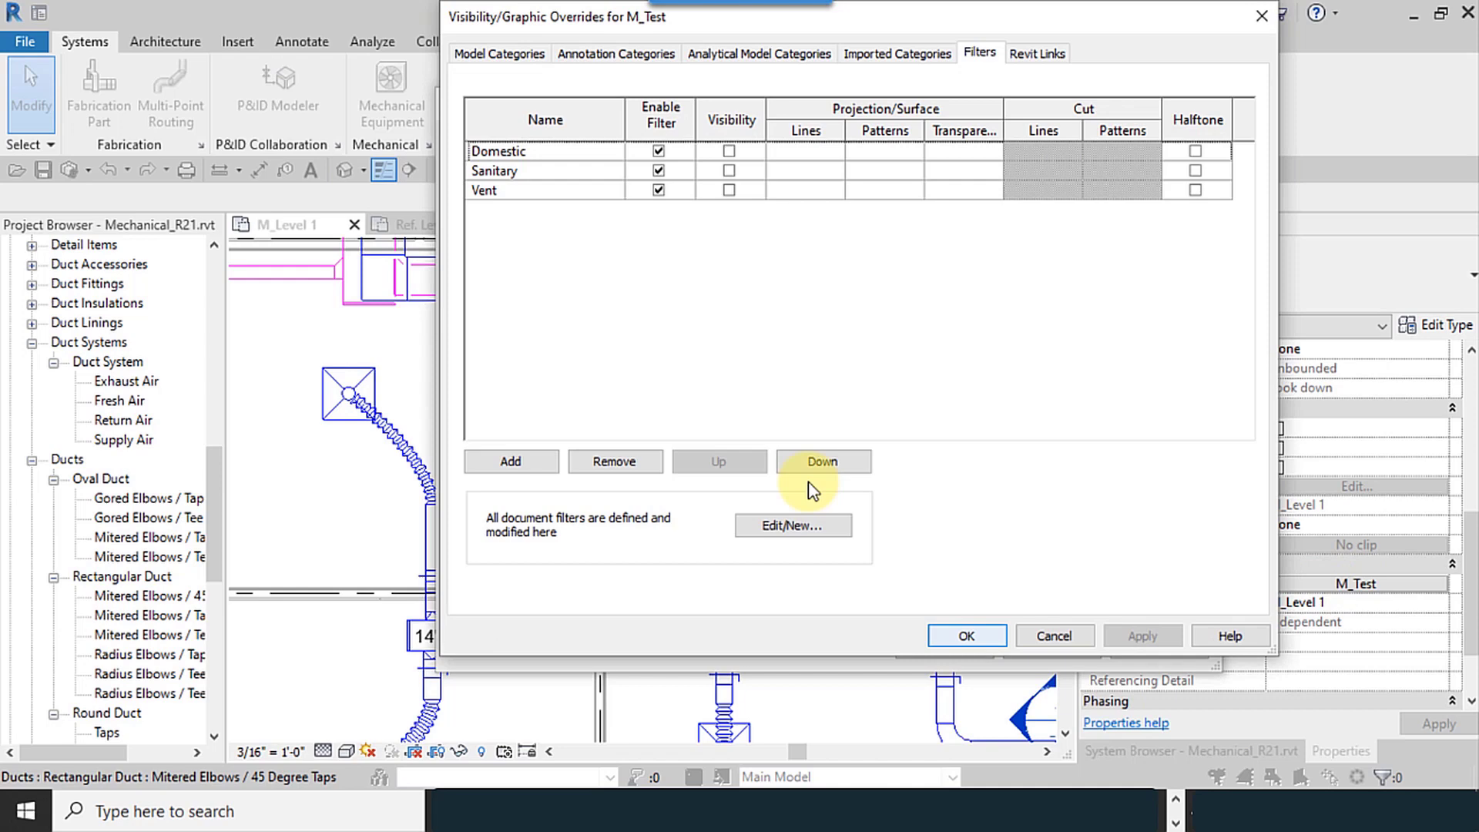
{"action": "left_click", "coordinate": [553, 65]}
{"action": "left_click", "coordinate": [500, 54]}
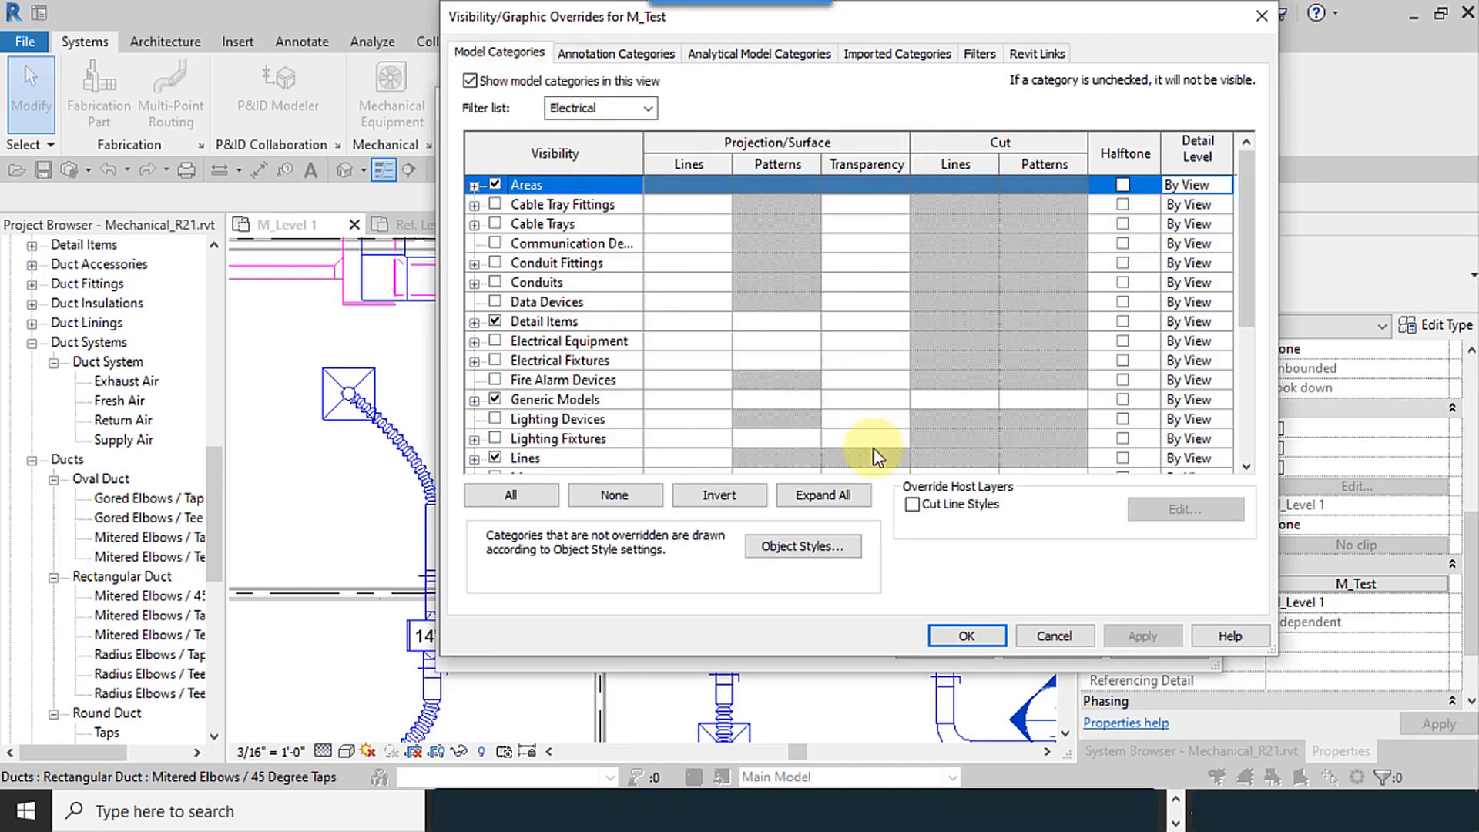
{"action": "scroll", "coordinate": [554, 352], "scroll_direction": "down", "scroll_amount": 2}
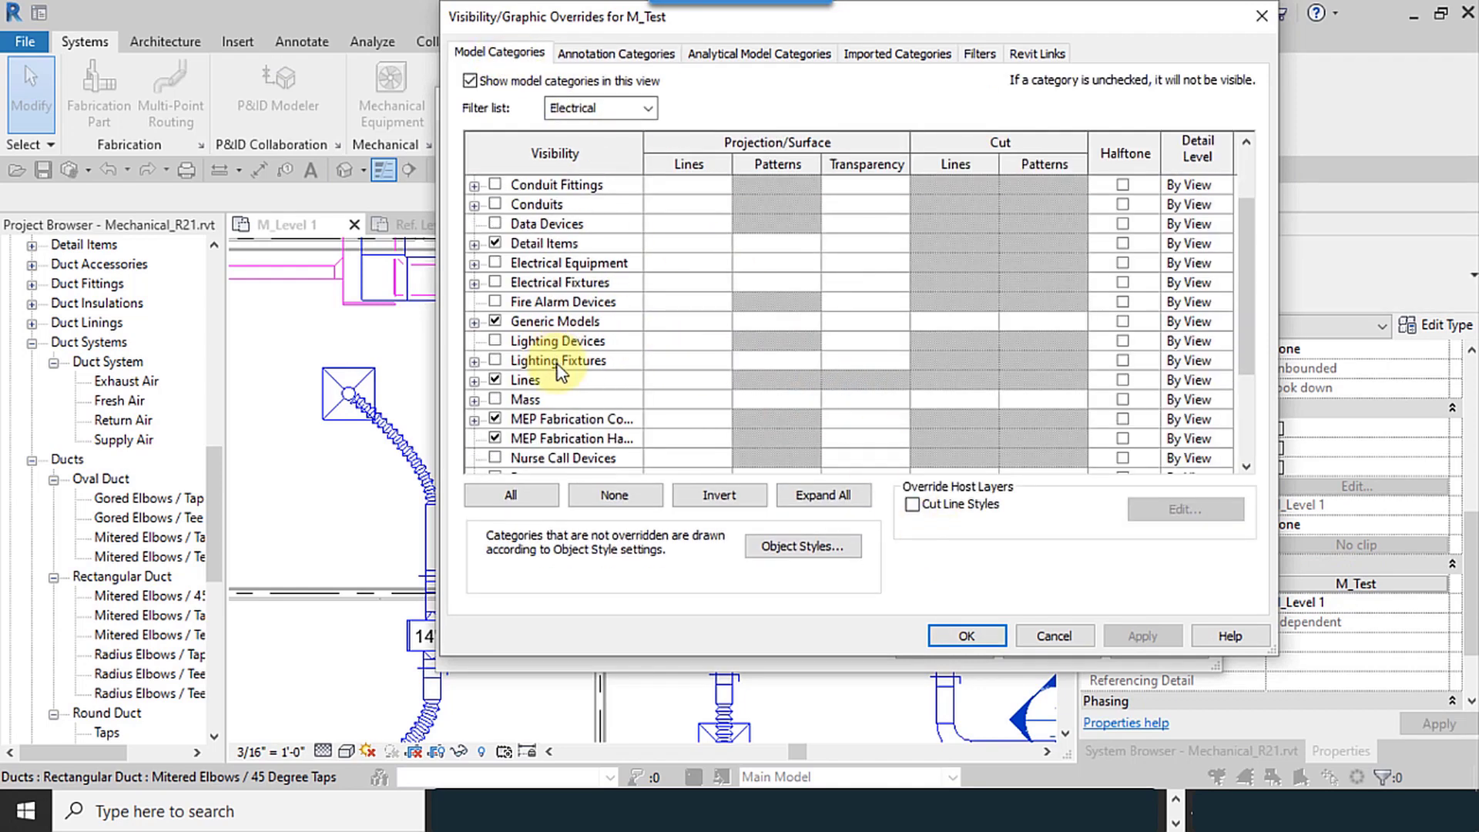
{"action": "left_click", "coordinate": [495, 283]}
{"action": "left_click", "coordinate": [963, 635]}
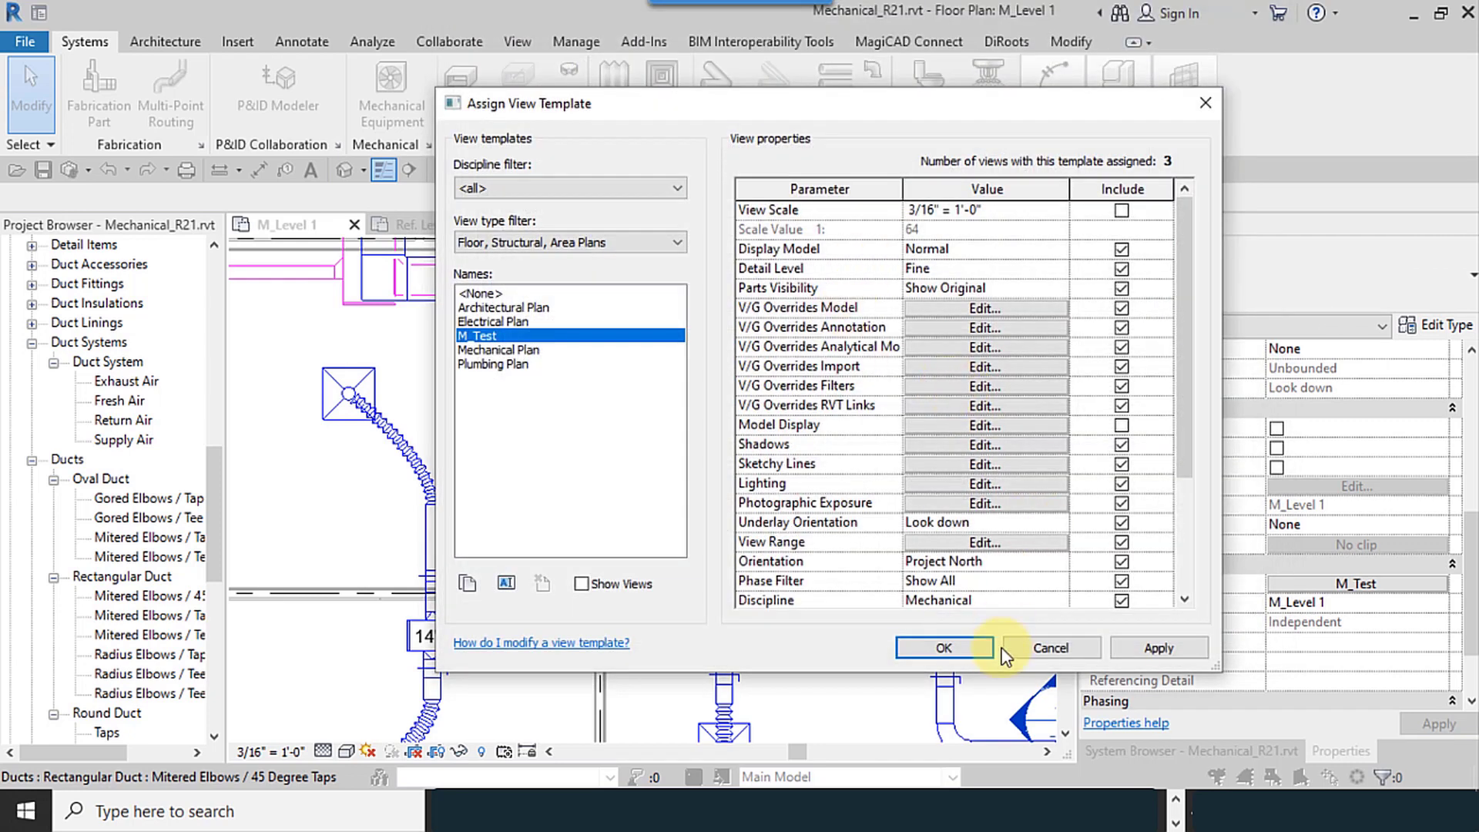
{"action": "left_click", "coordinate": [956, 651]}
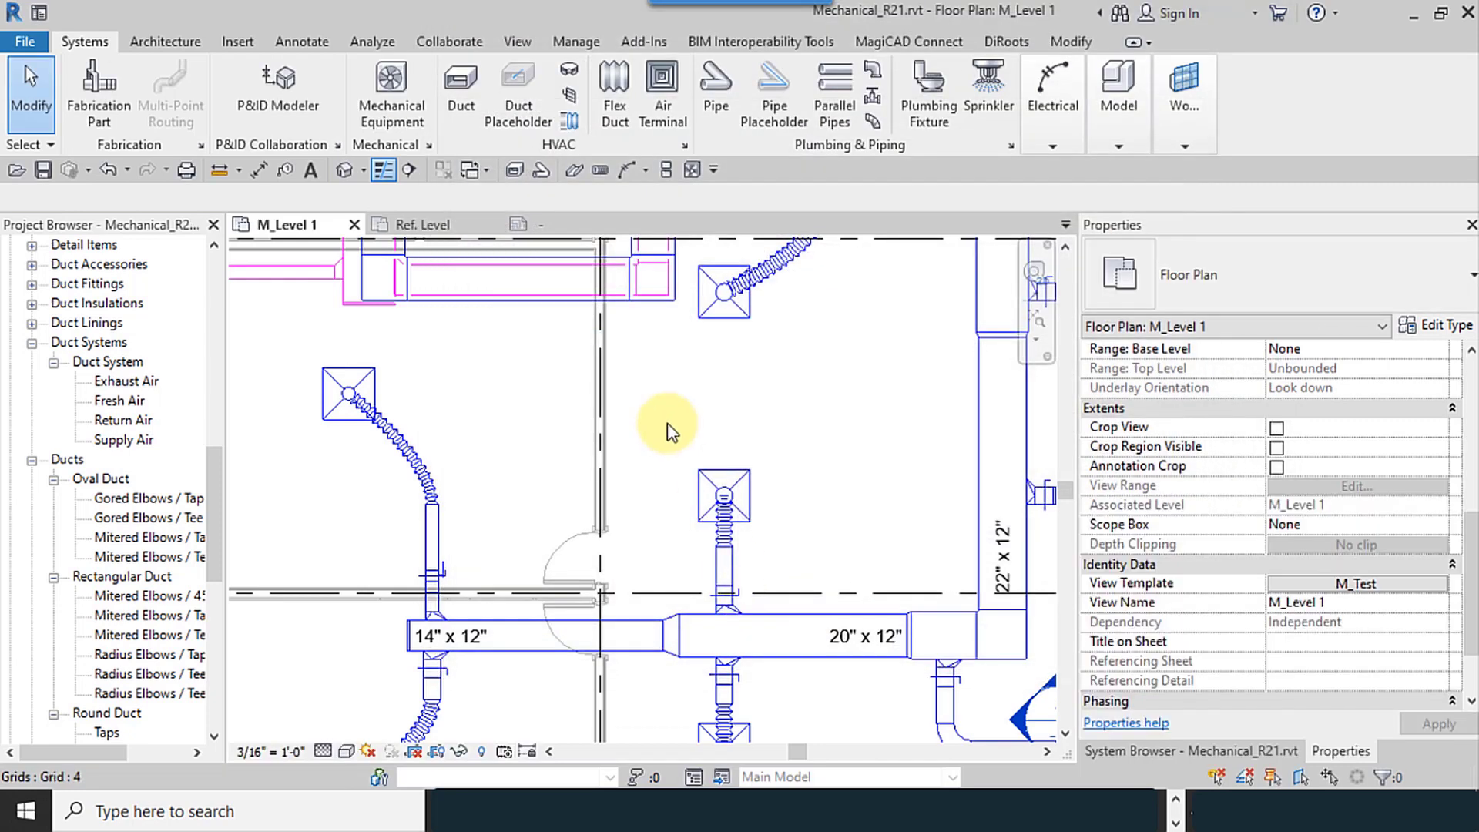
Place a Thermostat electrical fixture on the wall face with Elevation from Level 3' 0"
{"action": "left_click", "coordinate": [1046, 131]}
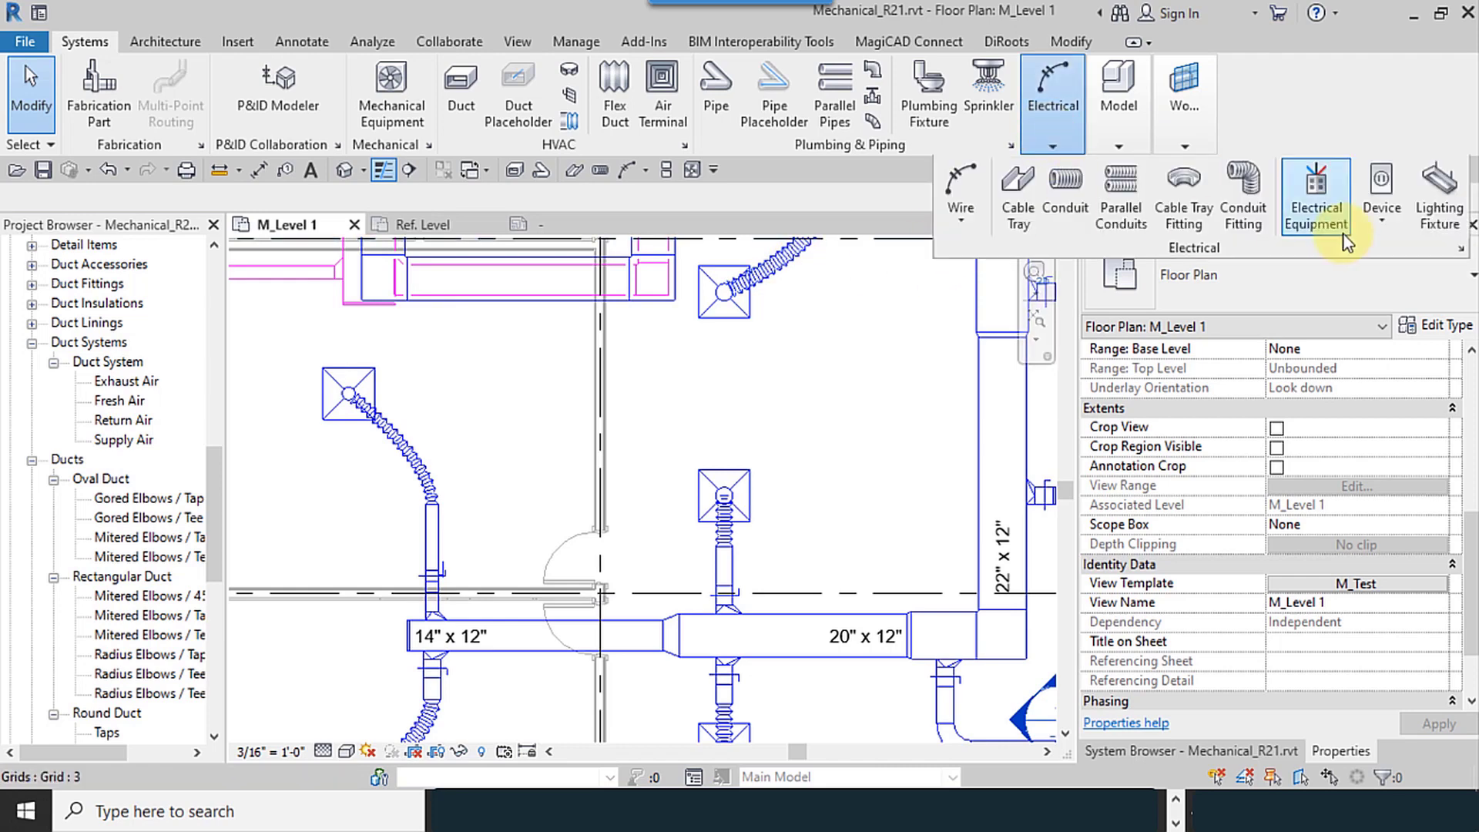
{"action": "left_click", "coordinate": [1369, 231]}
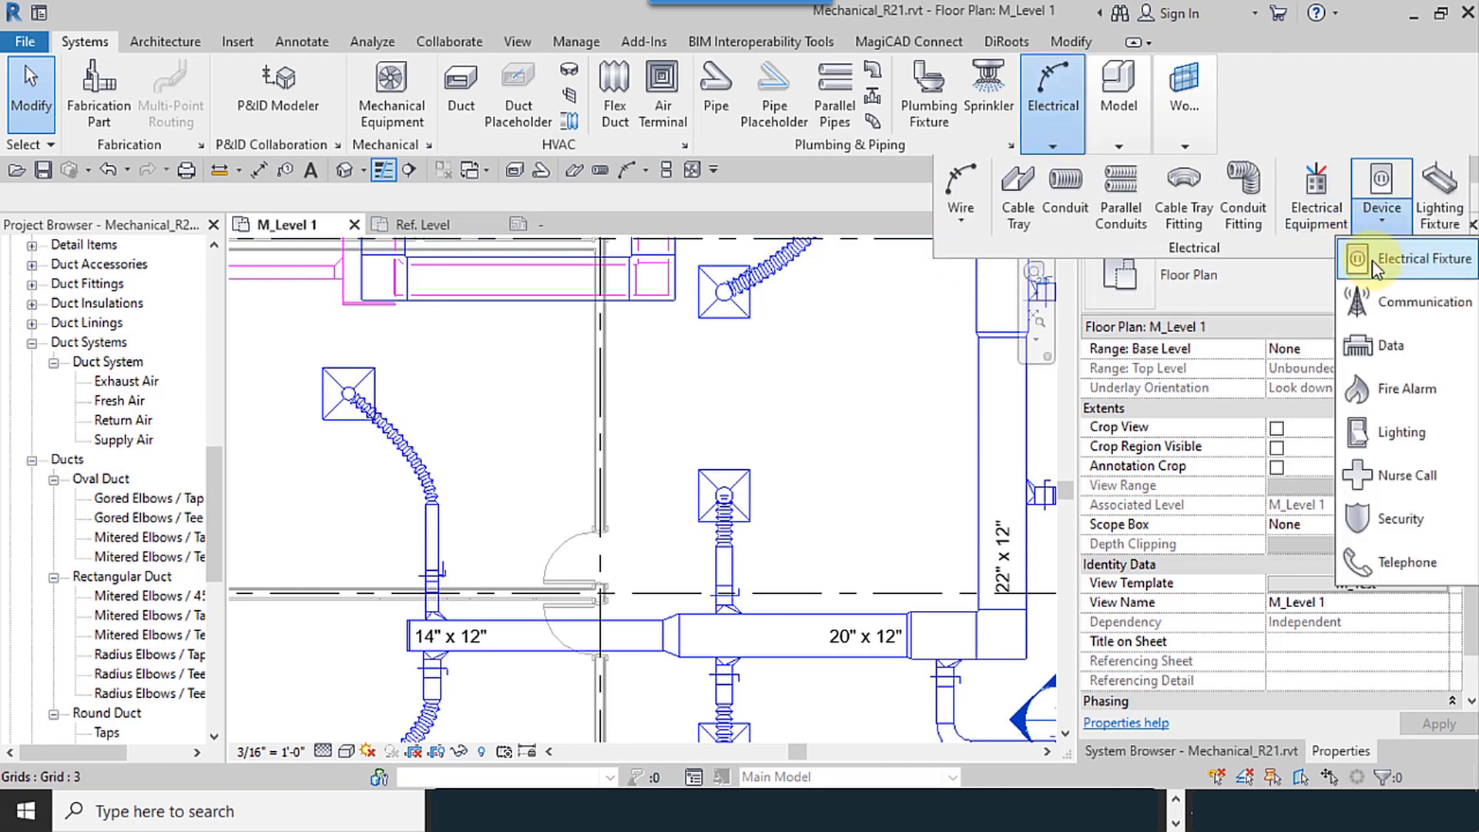
{"action": "left_click", "coordinate": [1421, 262]}
{"action": "scroll", "coordinate": [609, 414], "scroll_direction": "up", "scroll_amount": 5}
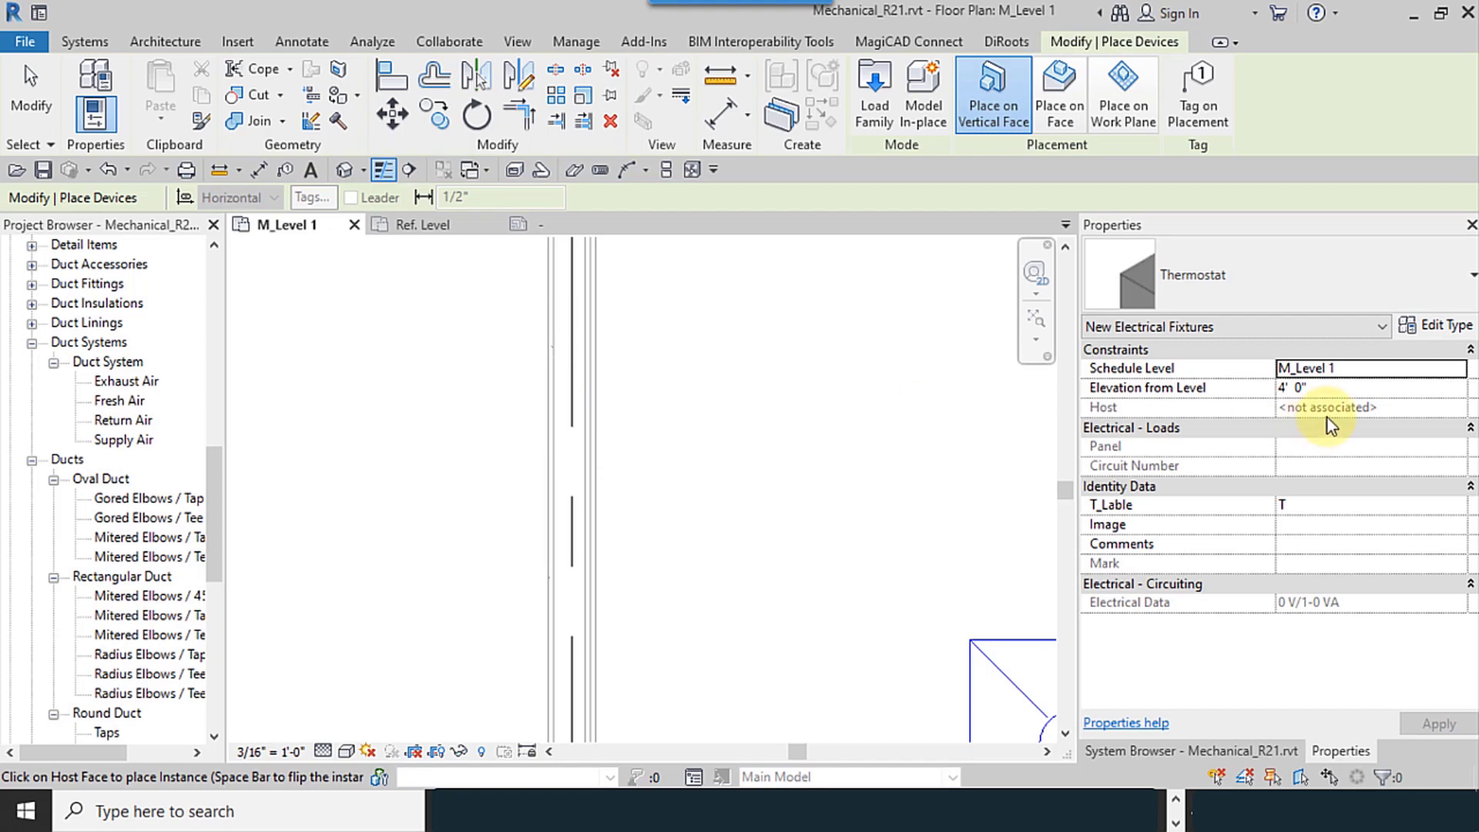
{"action": "left_click", "coordinate": [1328, 393]}
{"action": "type", "text": "3"}
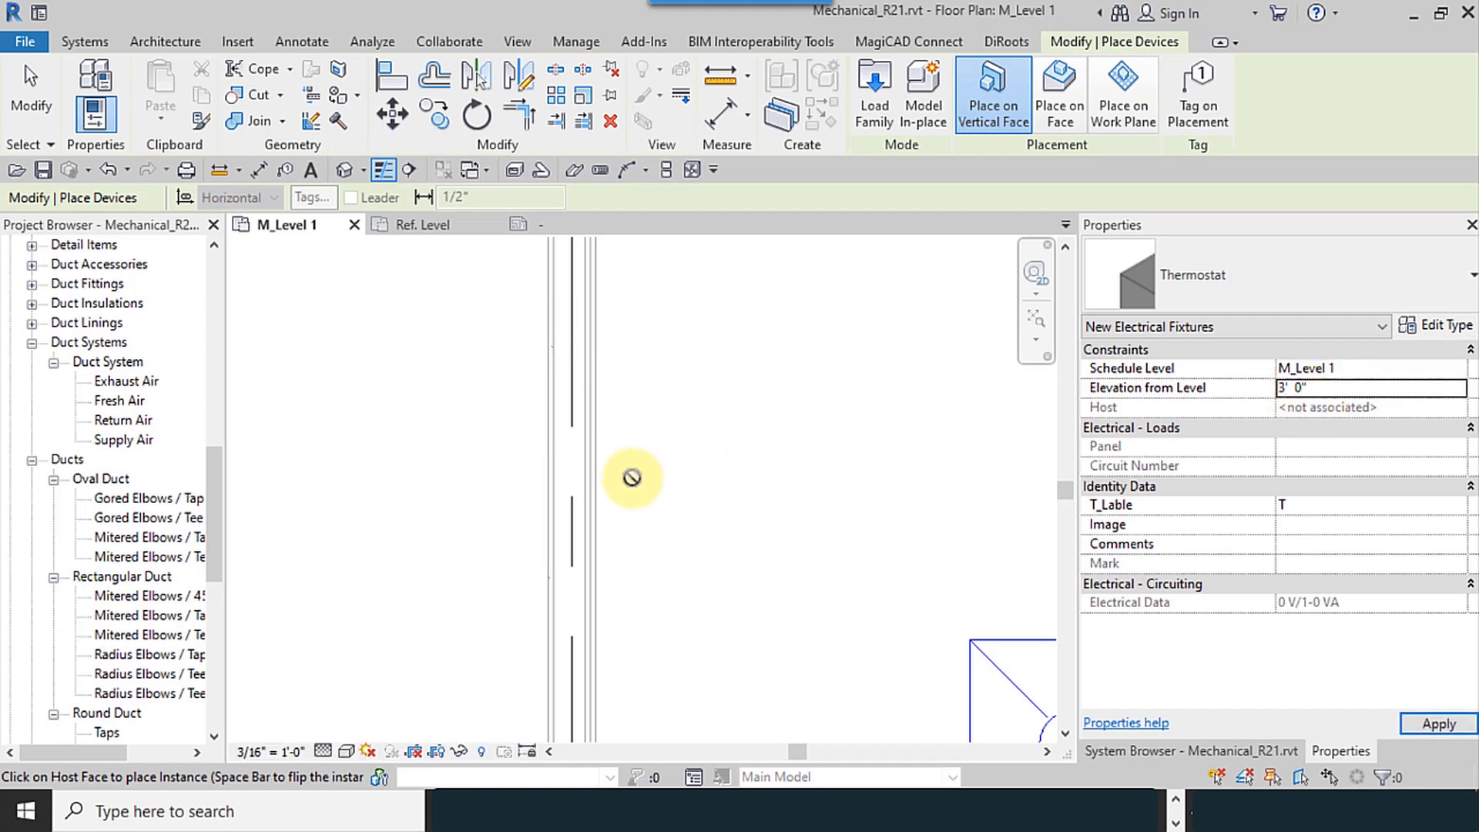
{"action": "left_click", "coordinate": [599, 475]}
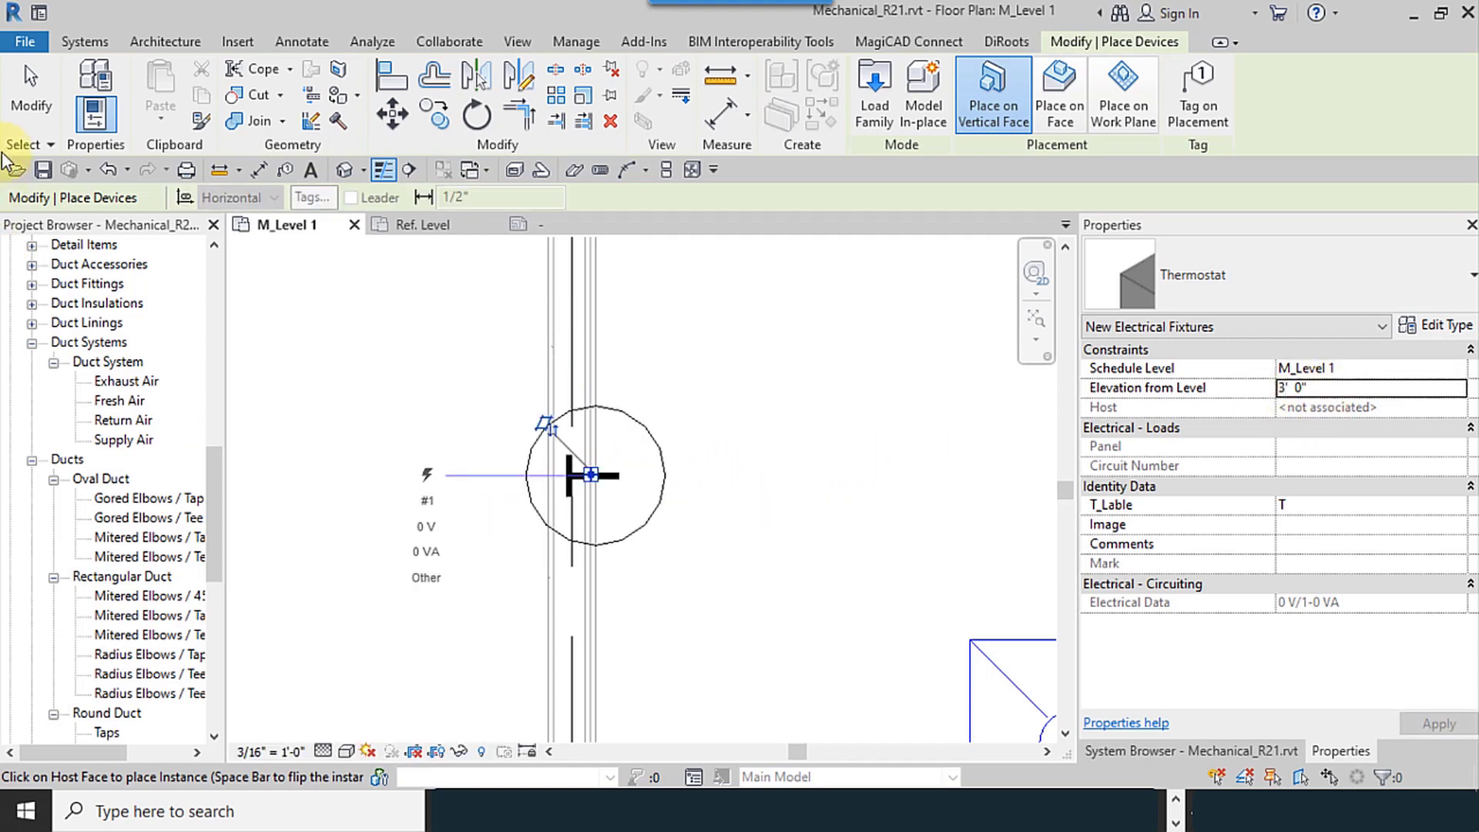
{"action": "left_click", "coordinate": [30, 88]}
{"action": "scroll", "coordinate": [678, 487], "scroll_direction": "up", "scroll_amount": 2}
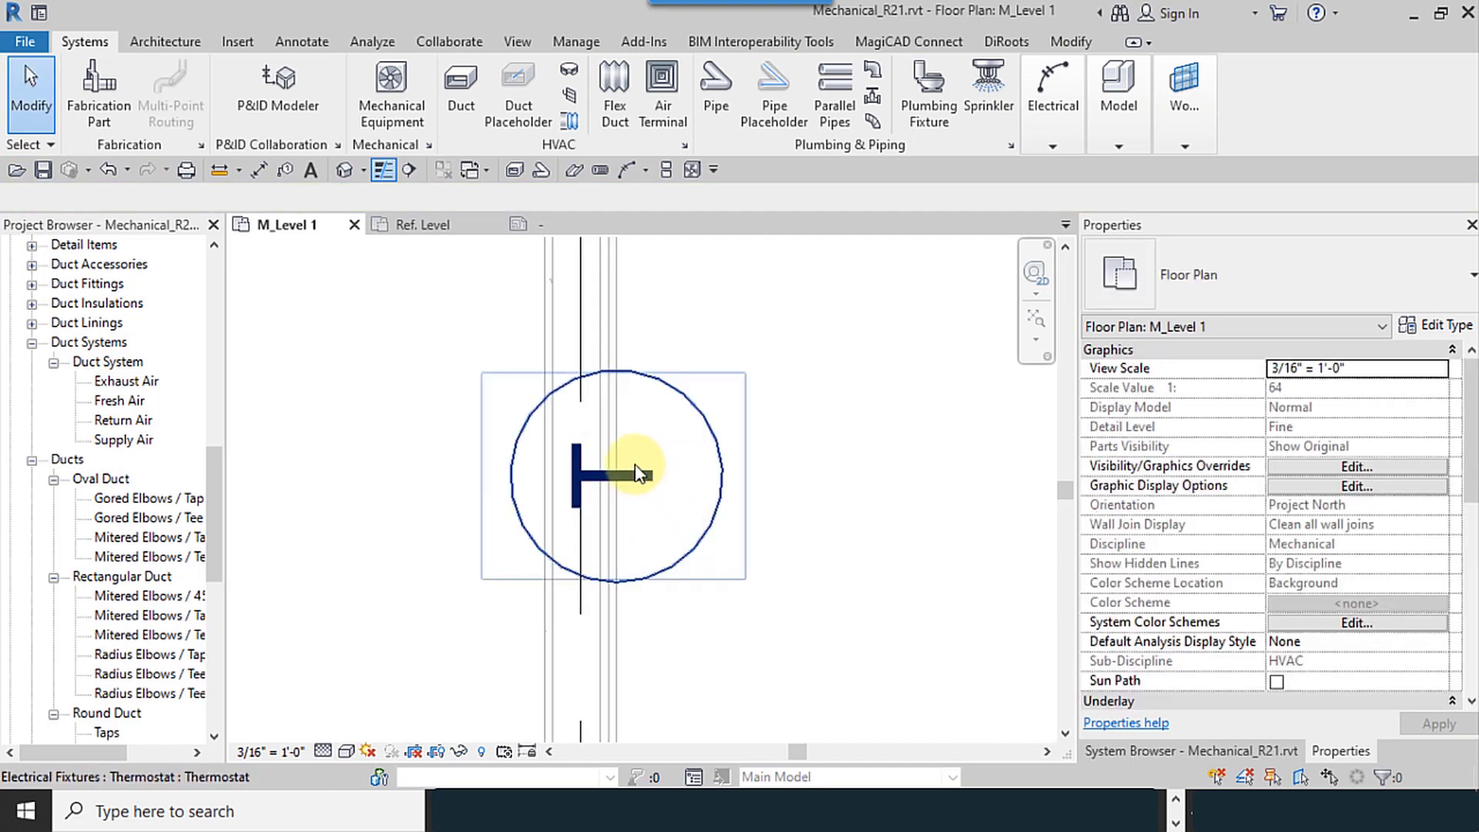
Select the placed thermostat and open Thermostat.rfa in the family editor
{"action": "scroll", "coordinate": [584, 476], "scroll_direction": "up", "scroll_amount": 1}
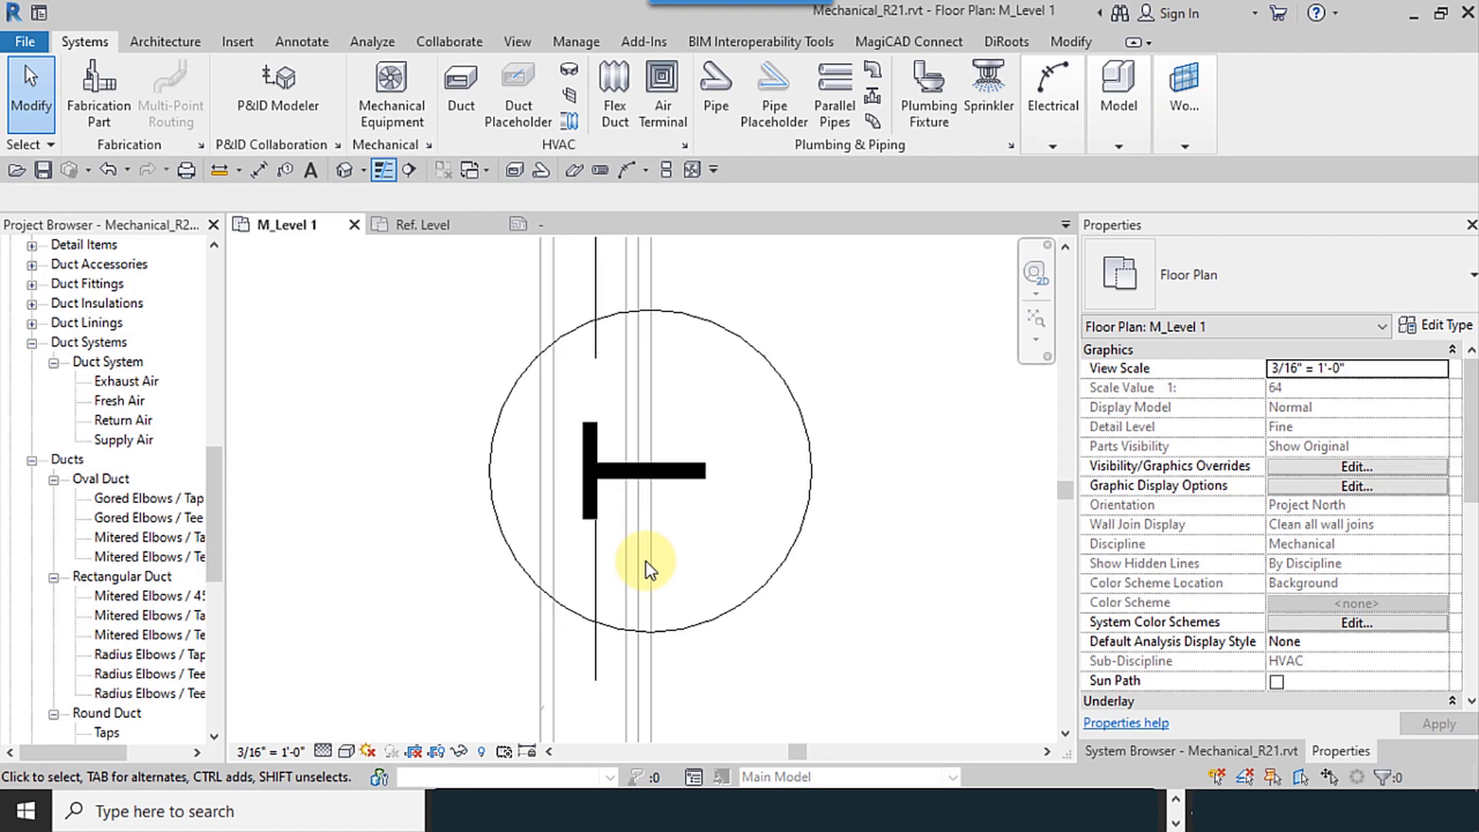
{"action": "left_click", "coordinate": [714, 499]}
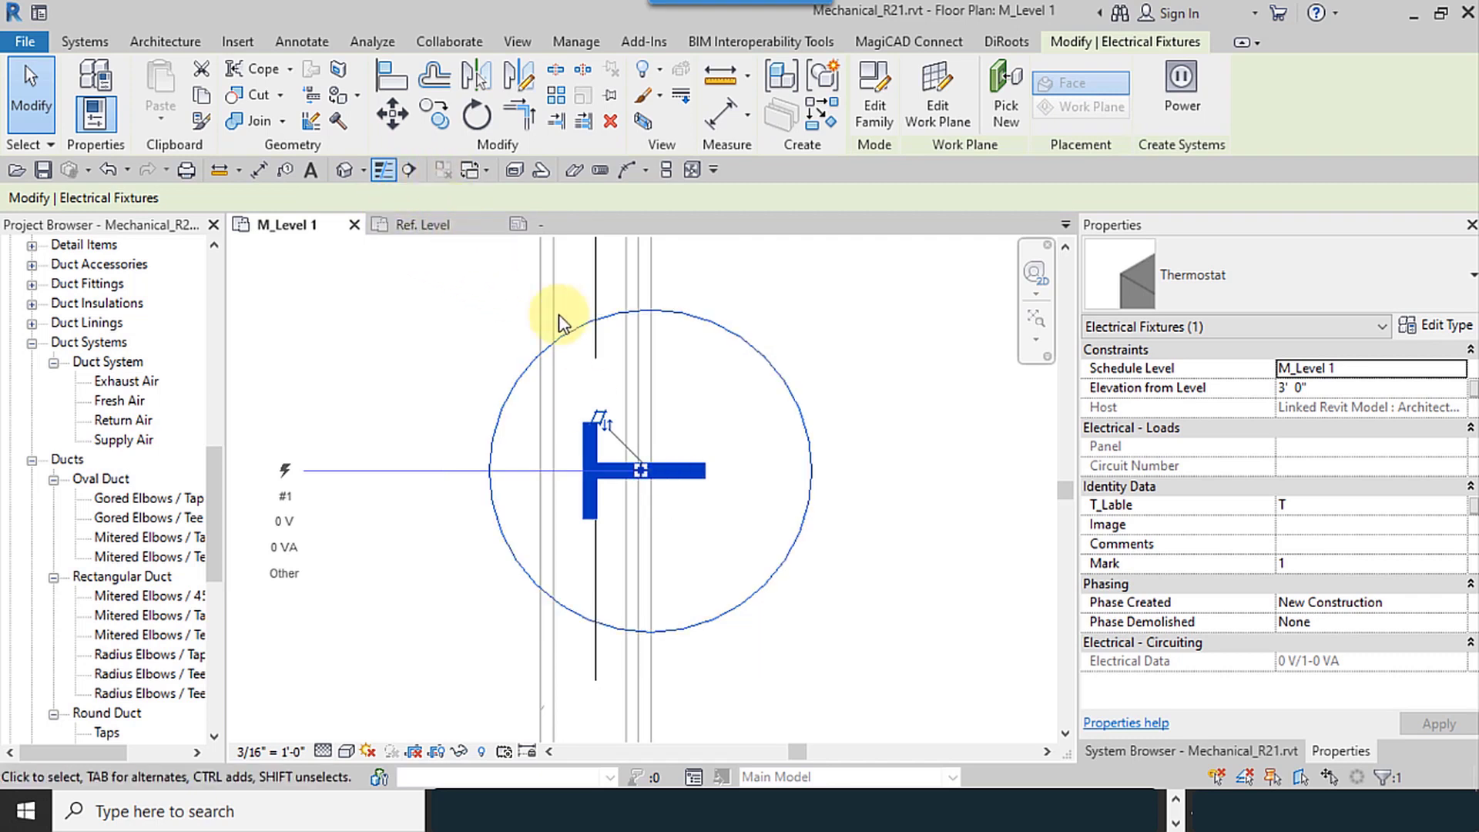
{"action": "left_click", "coordinate": [876, 99]}
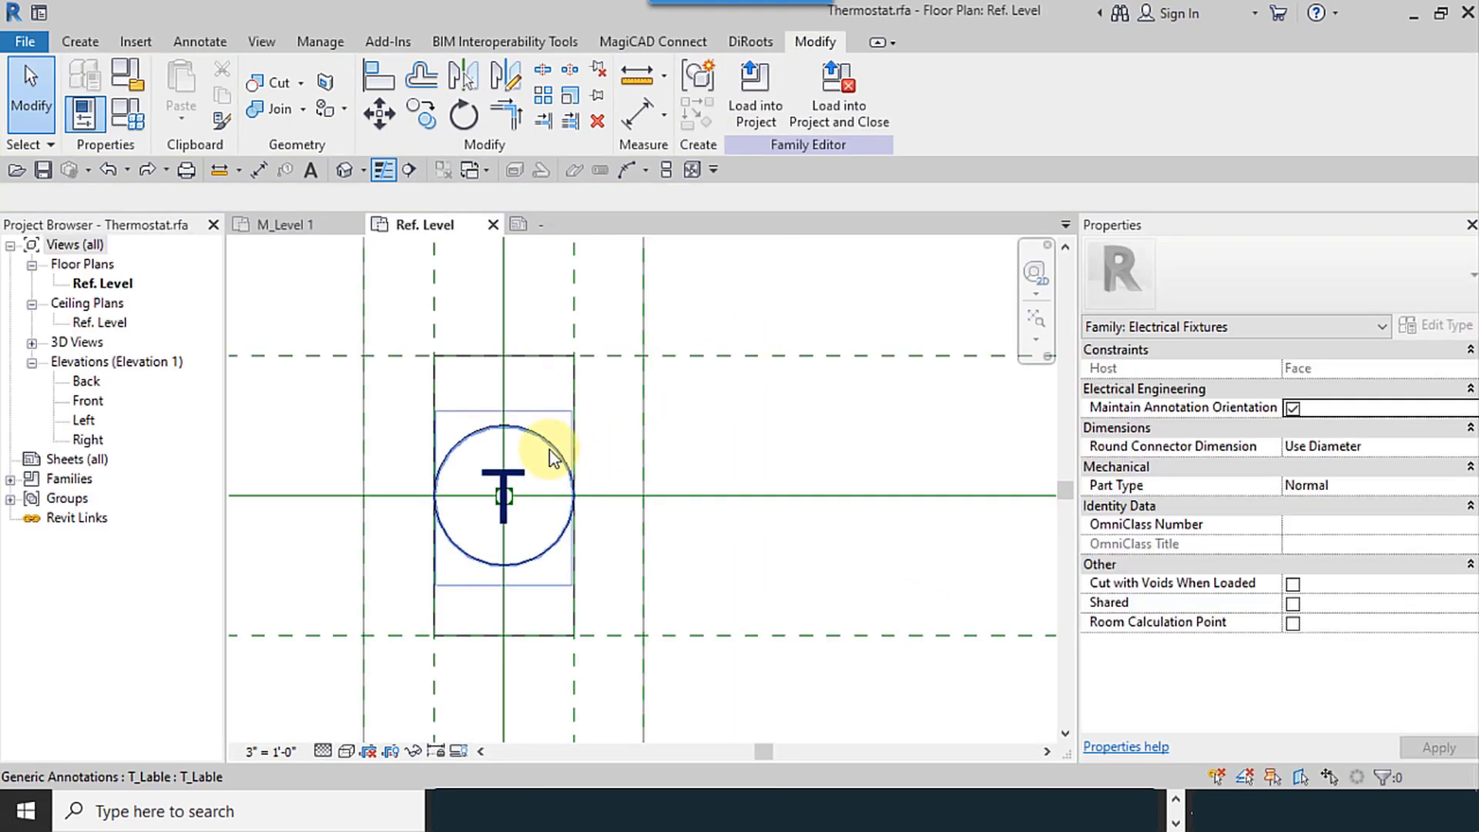
Open the T_Lable tag family from the Thermostat family, dismissing the save reminder
{"action": "left_click", "coordinate": [553, 458]}
{"action": "middle_click_drag", "start_coordinate": [680, 538], "coordinate": [720, 531]}
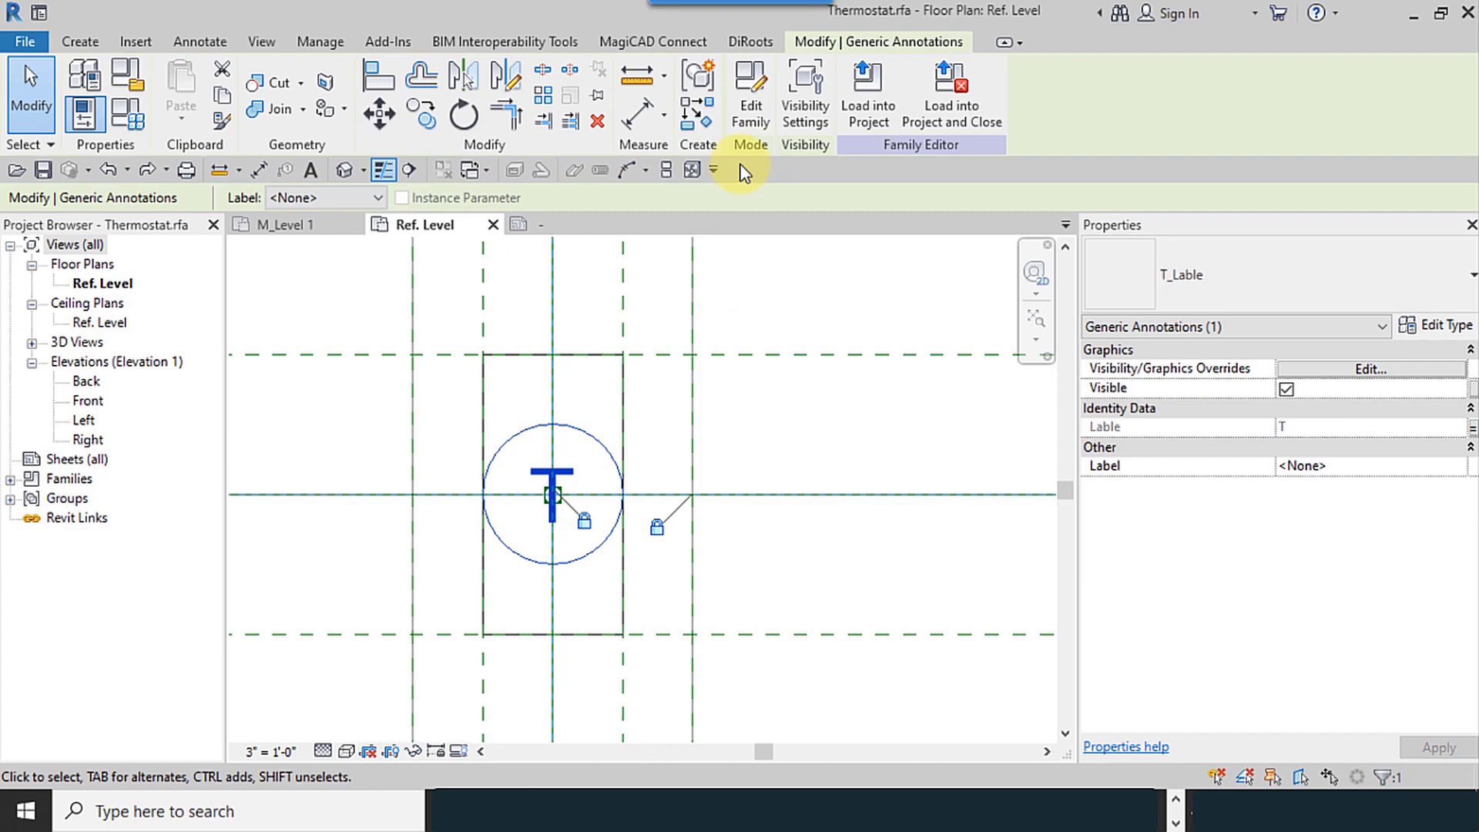
{"action": "left_click", "coordinate": [749, 122]}
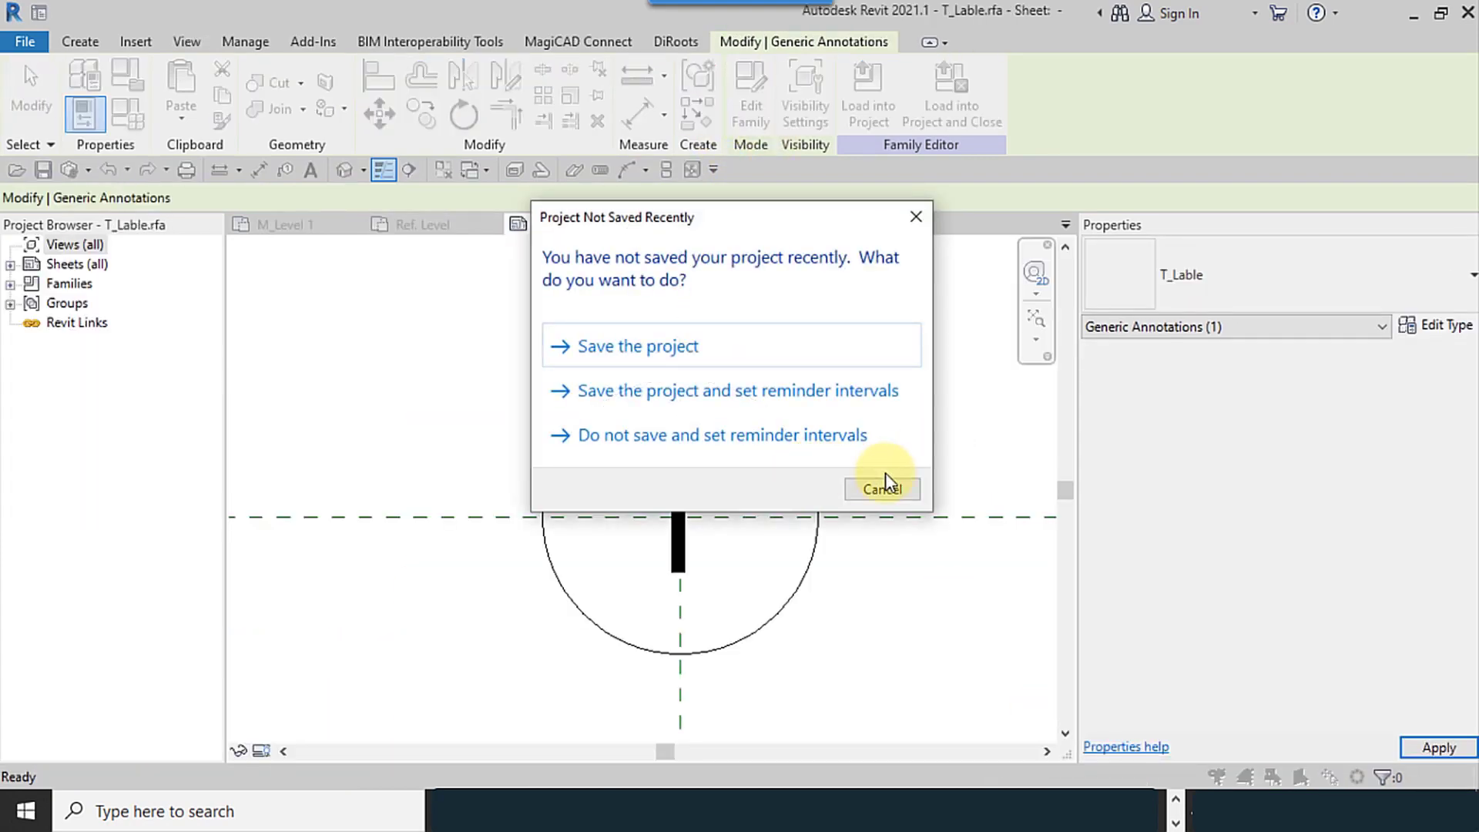
{"action": "left_click", "coordinate": [883, 487]}
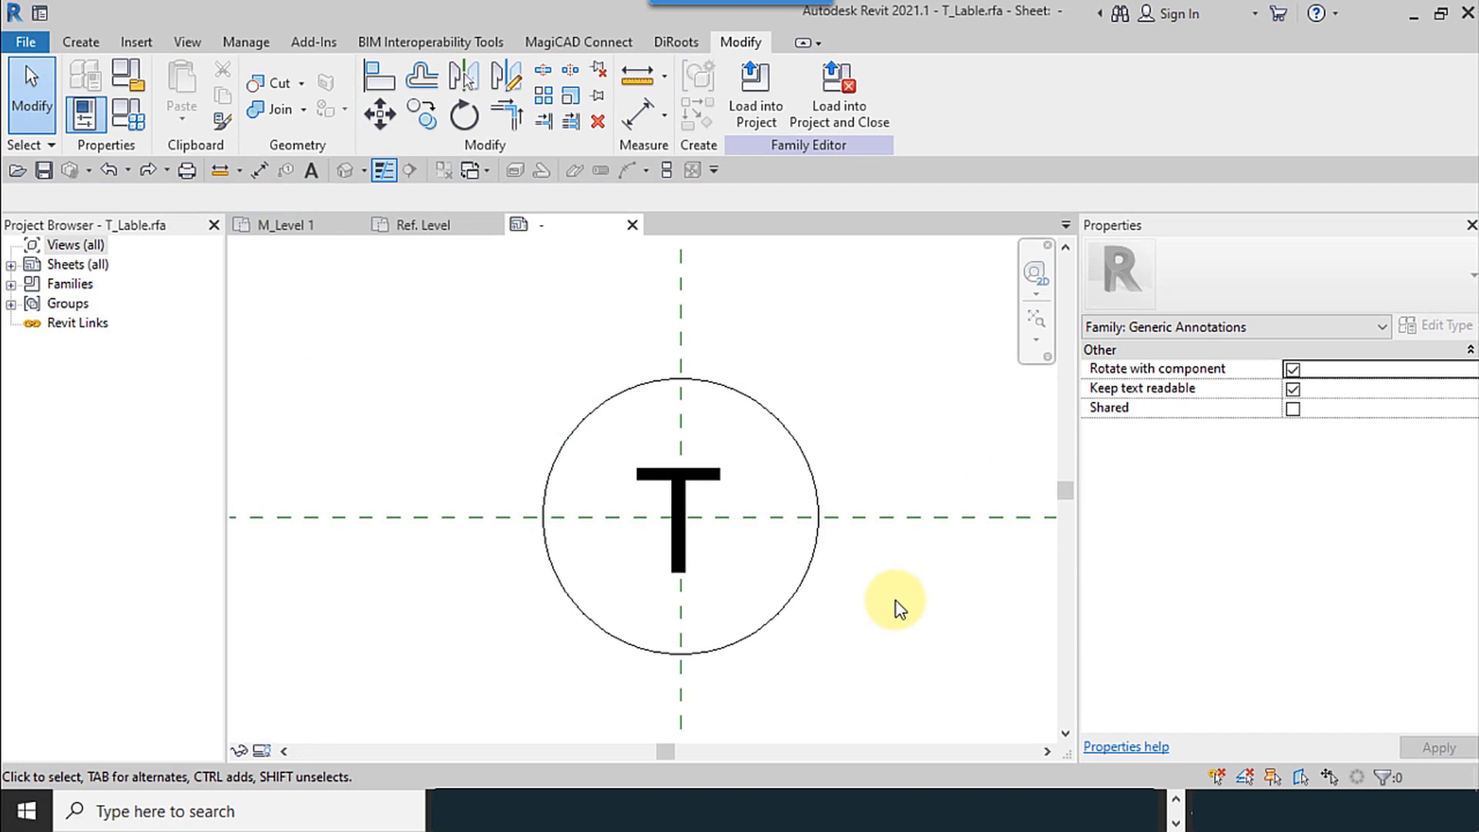
Give the T label a new duplicated type named 13/256" with 13/256" text size
{"action": "left_click", "coordinate": [706, 501]}
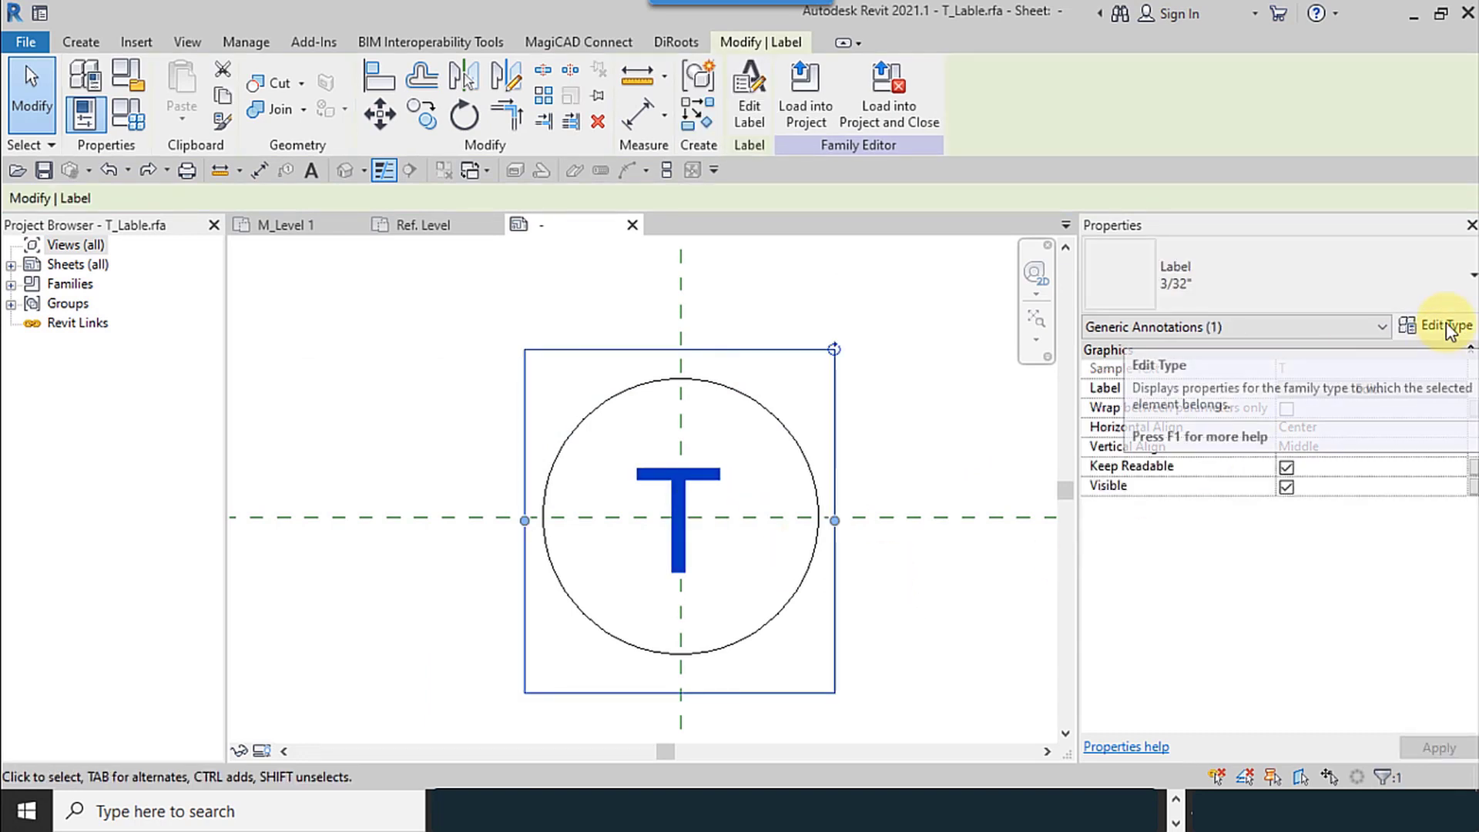
{"action": "left_click", "coordinate": [1447, 327]}
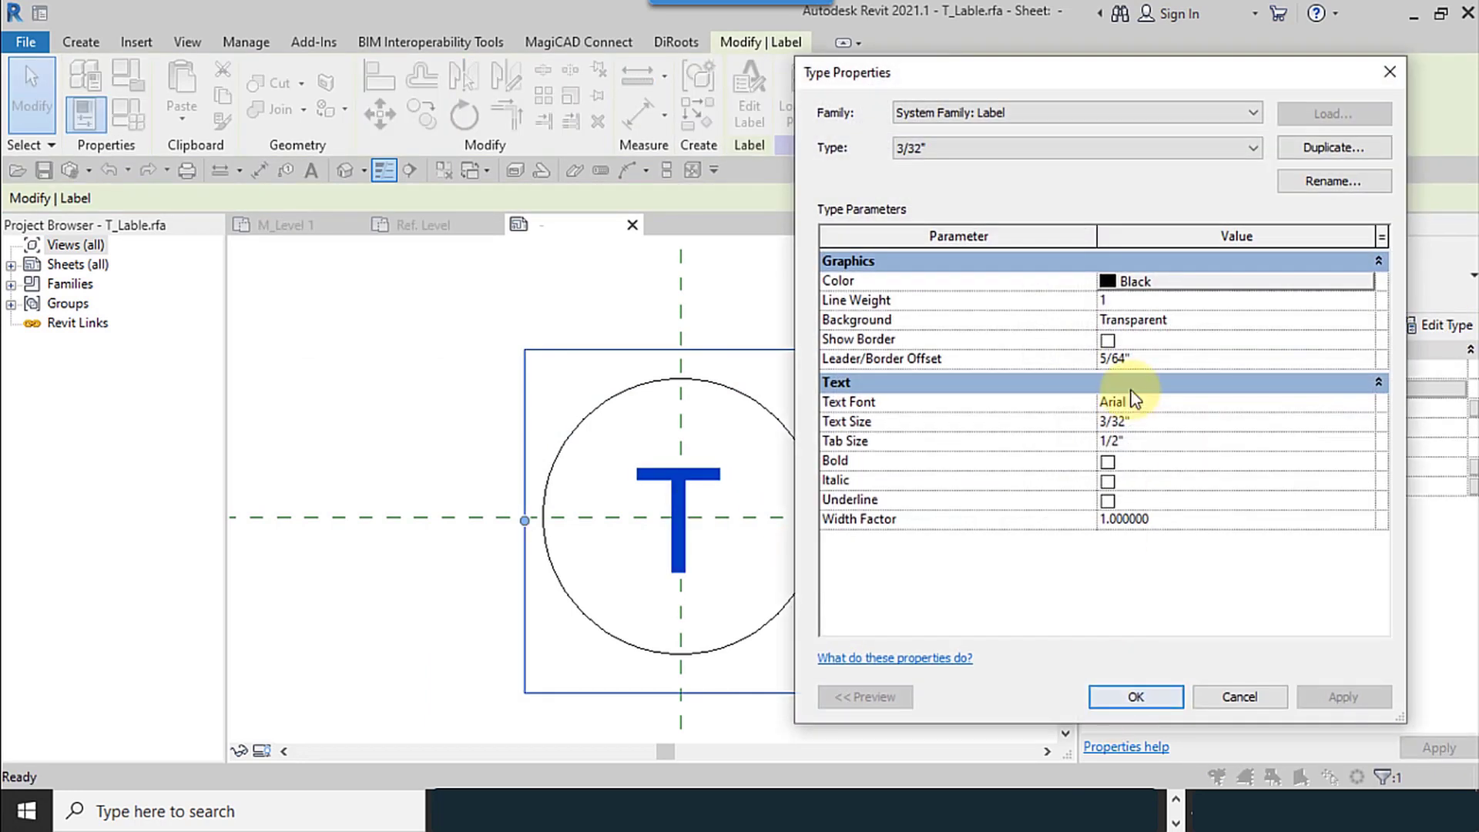
{"action": "left_click", "coordinate": [1117, 420]}
{"action": "left_click_drag", "start_coordinate": [1128, 421], "coordinate": [1092, 420]}
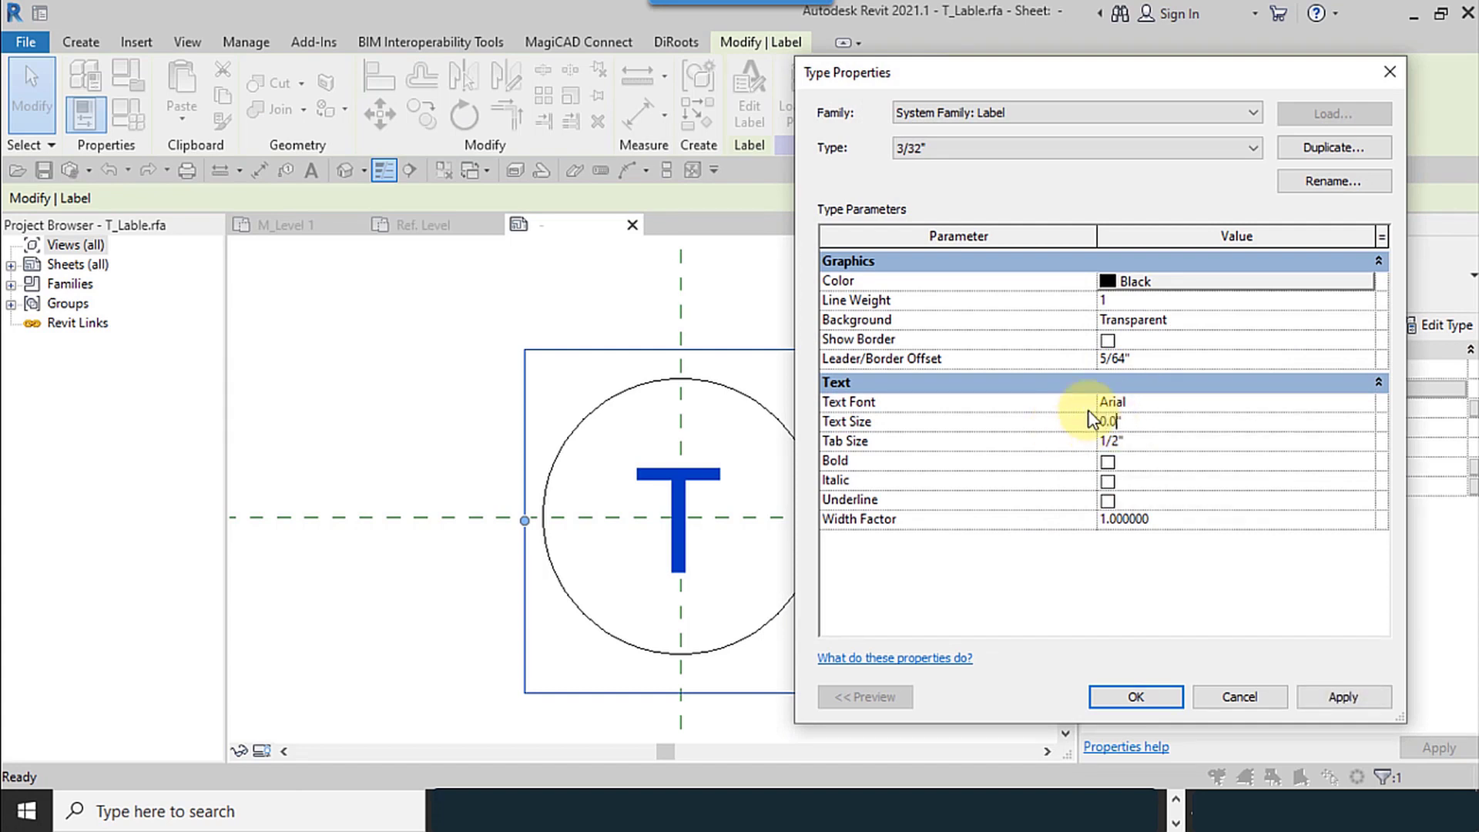
{"action": "left_click", "coordinate": [1123, 422]}
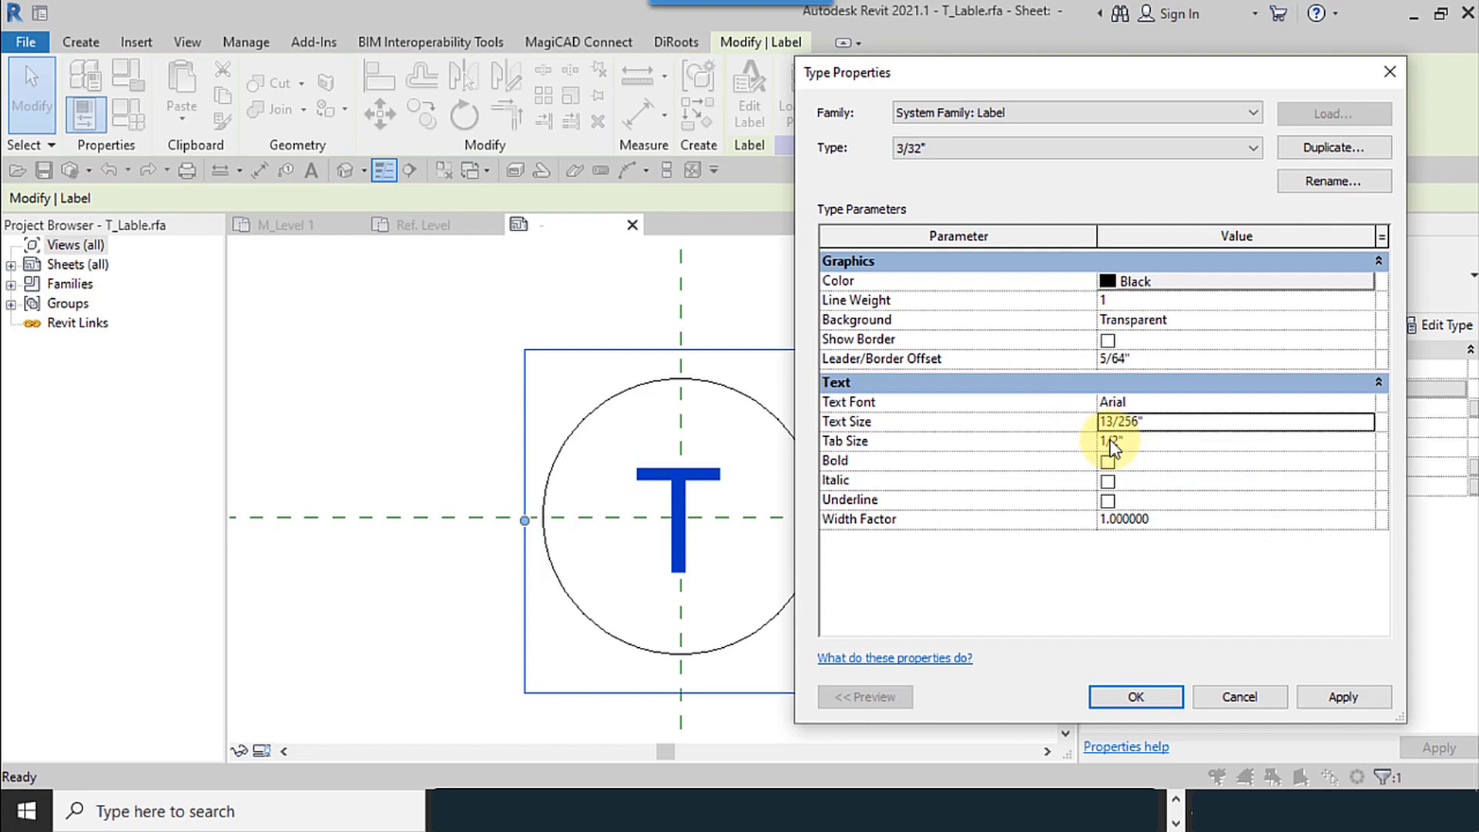
{"action": "left_click", "coordinate": [1316, 147]}
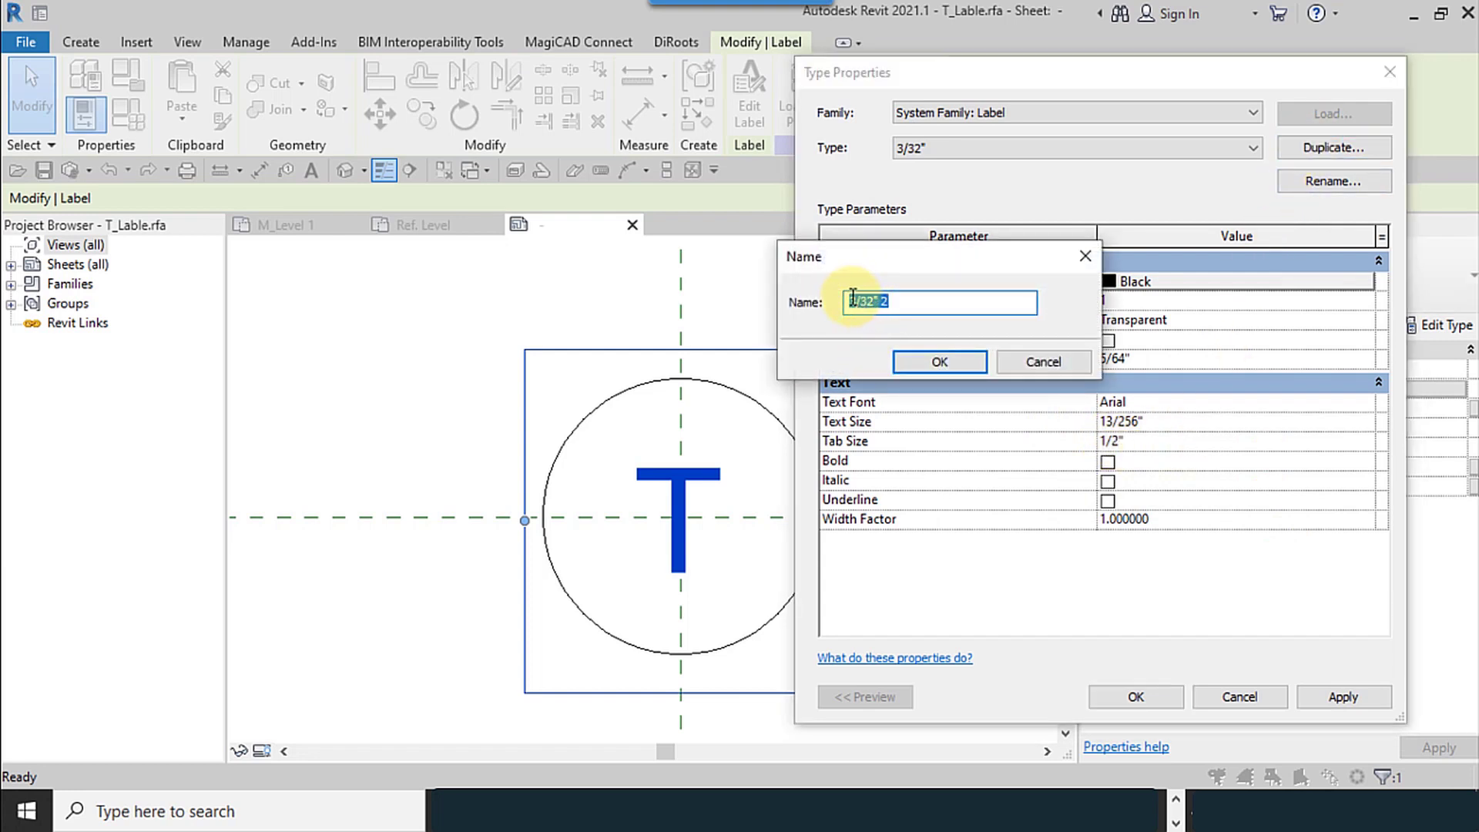
{"action": "type", "text": "13/"}
{"action": "type", "text": "256"}
{"action": "left_click", "coordinate": [921, 308]}
{"action": "left_click", "coordinate": [944, 362]}
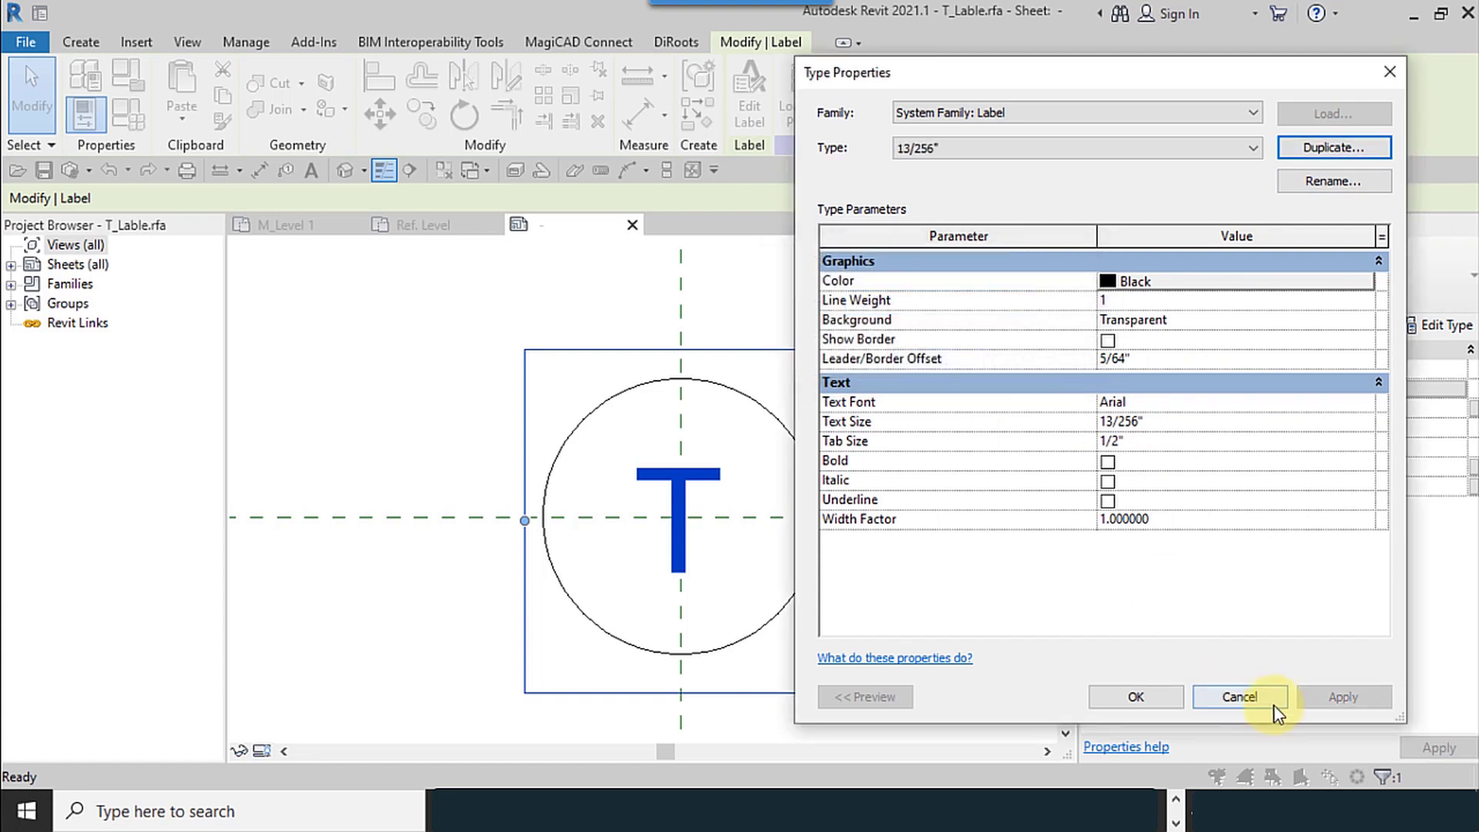
{"action": "left_click", "coordinate": [1136, 697]}
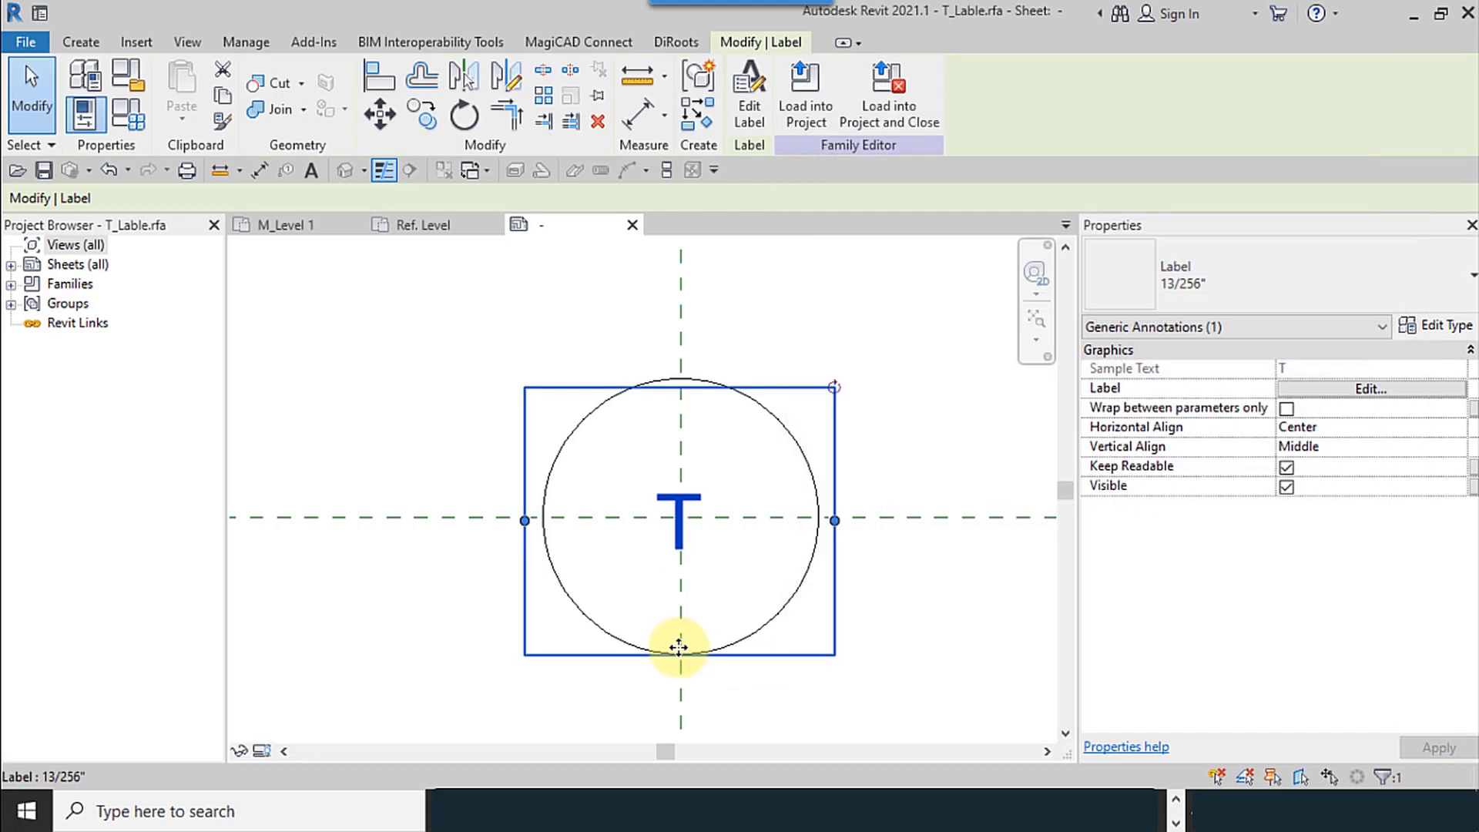
Make the circle around the T smaller
{"action": "left_click", "coordinate": [964, 593]}
{"action": "left_click", "coordinate": [593, 624]}
{"action": "scroll", "coordinate": [662, 551], "scroll_direction": "up", "scroll_amount": 1}
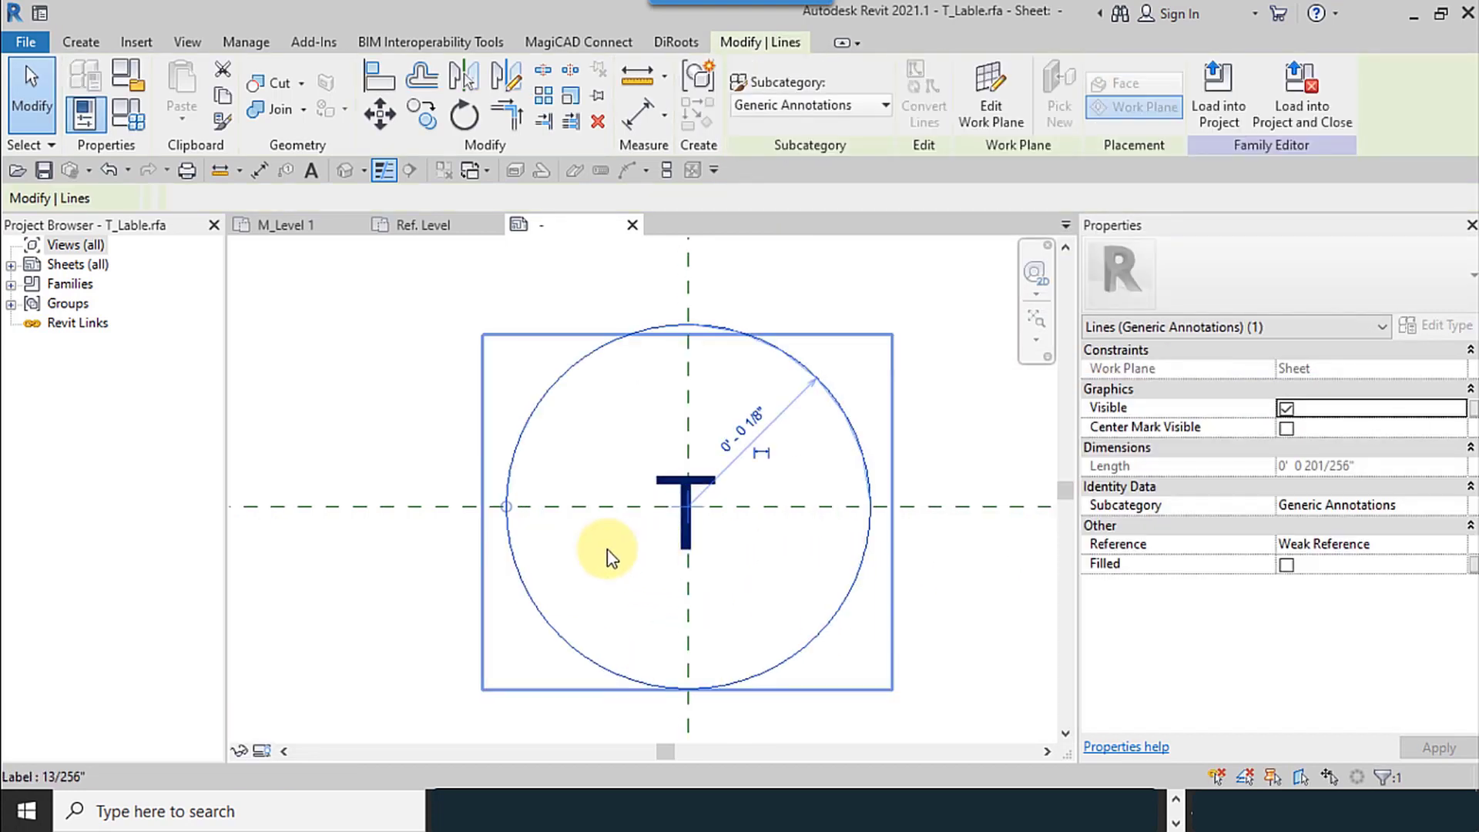
{"action": "left_click_drag", "start_coordinate": [506, 508], "coordinate": [636, 518]}
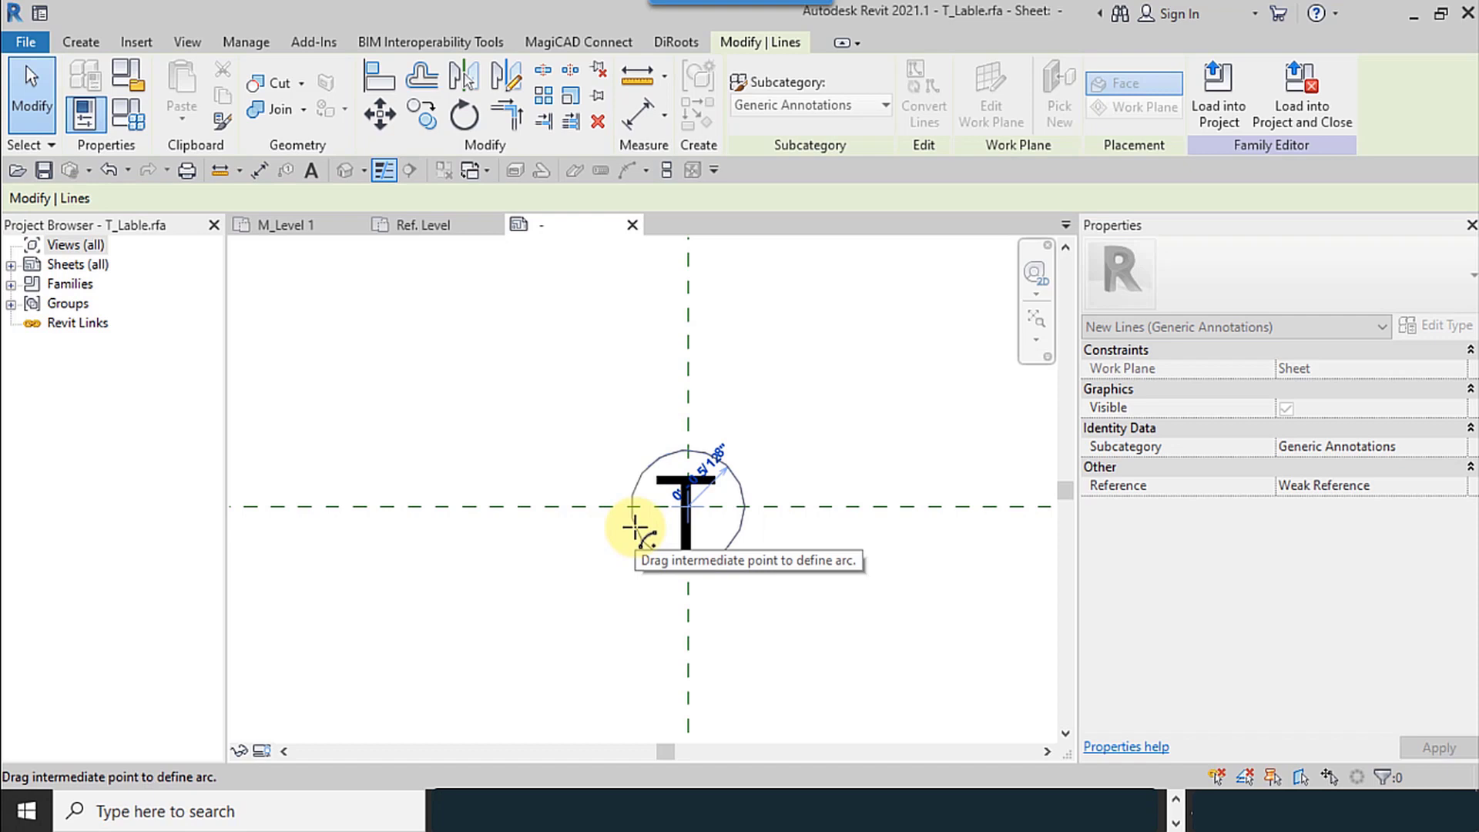
{"action": "scroll", "coordinate": [678, 539], "scroll_direction": "up", "scroll_amount": 2}
{"action": "key", "text": "Escape"}
Rotate the T label by 90°
{"action": "left_click", "coordinate": [693, 478]}
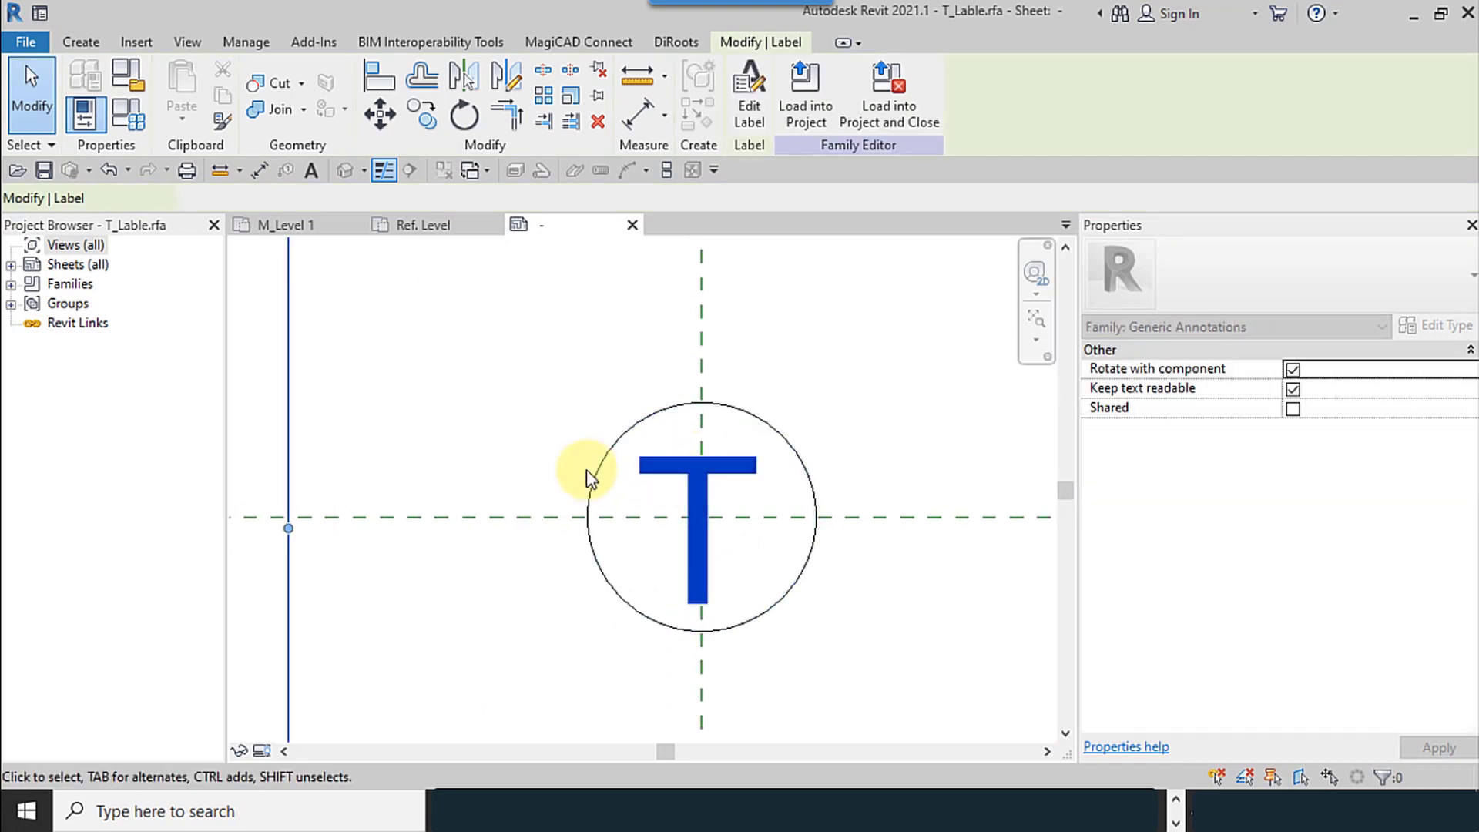
{"action": "scroll", "coordinate": [587, 472], "scroll_direction": "down", "scroll_amount": 2}
{"action": "left_click", "coordinate": [463, 115]}
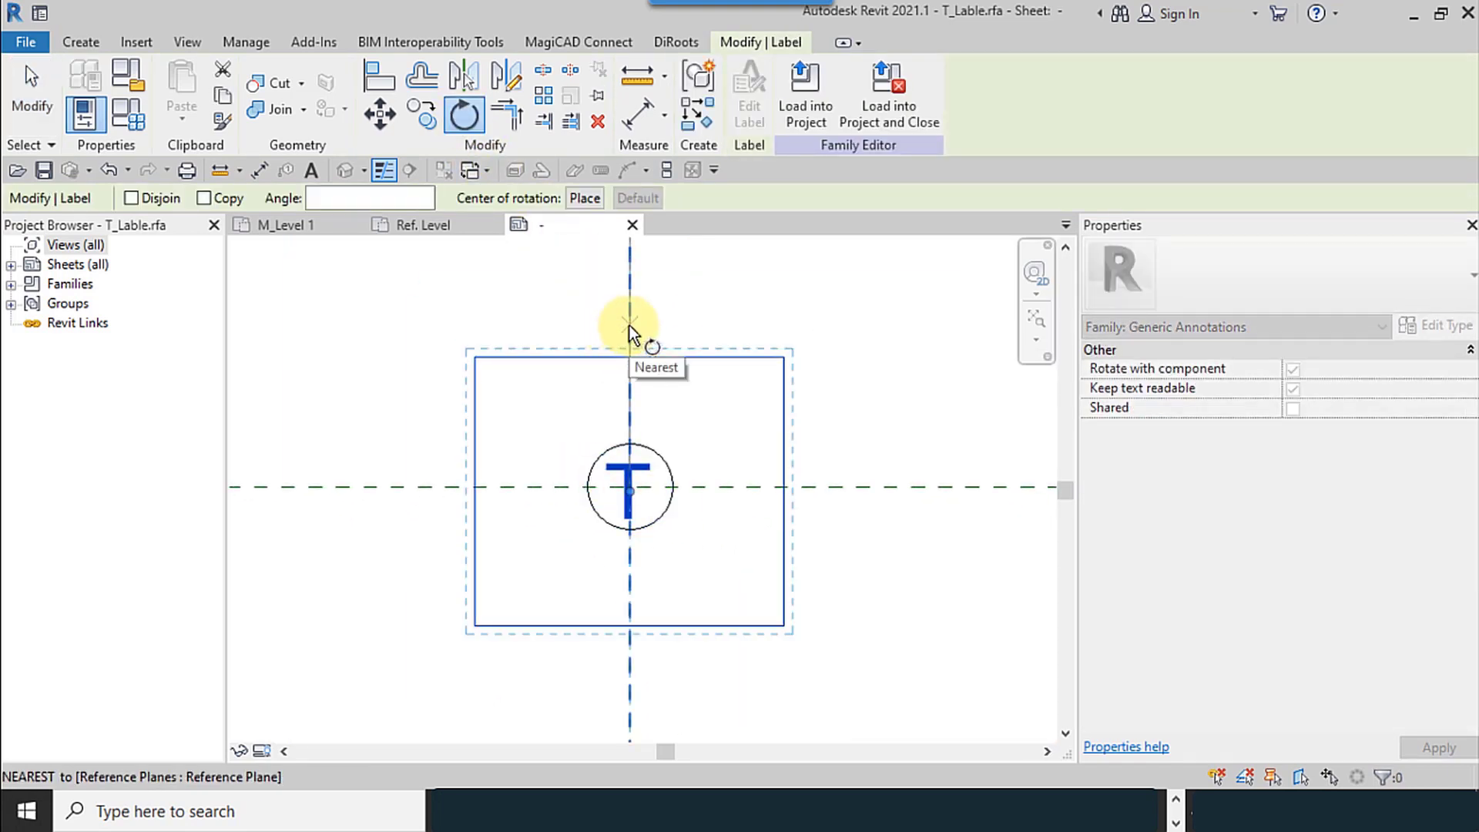
{"action": "left_click", "coordinate": [628, 324]}
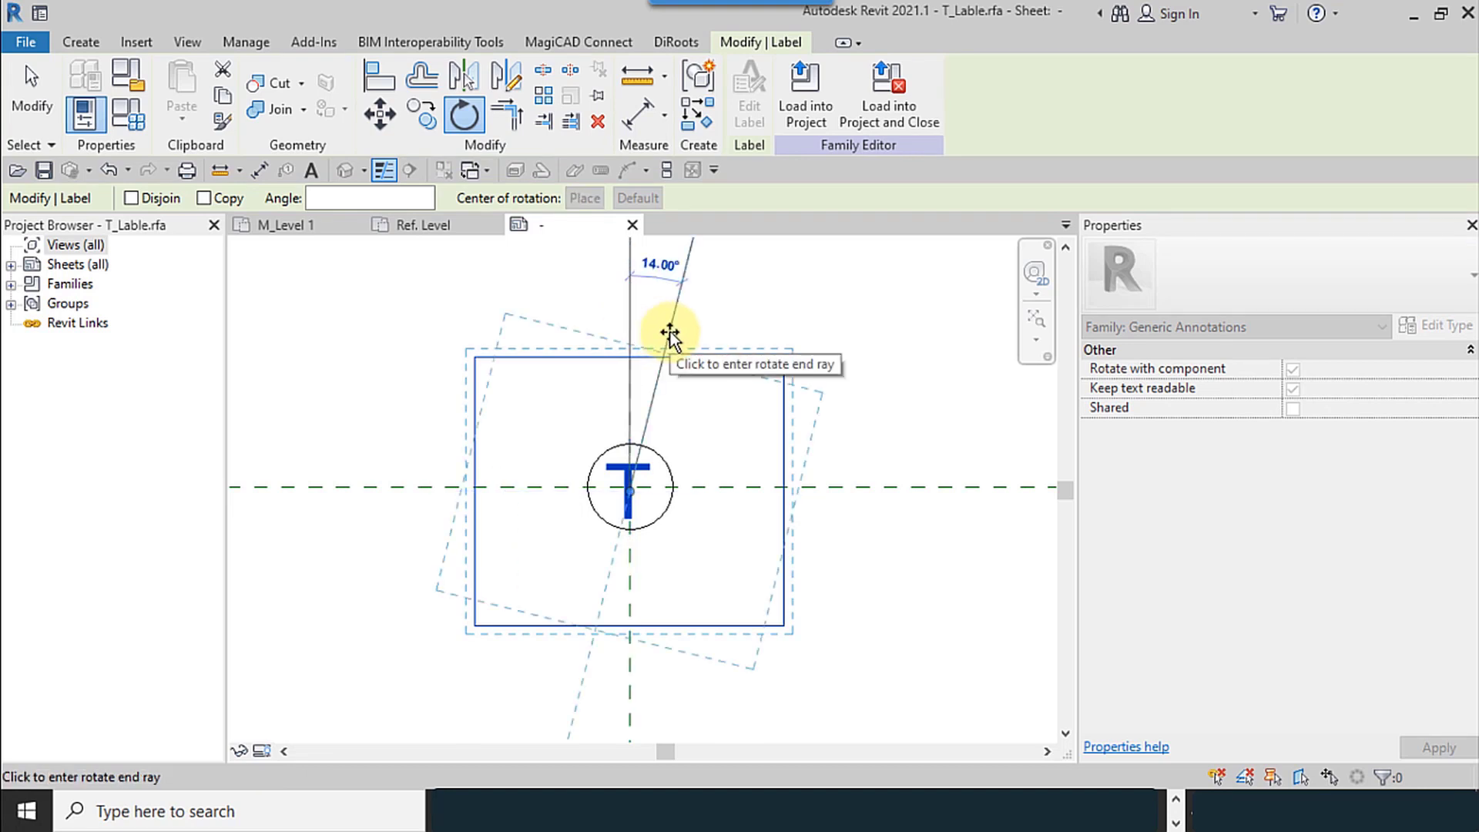
{"action": "type", "text": "90"}
{"action": "key", "text": "Return"}
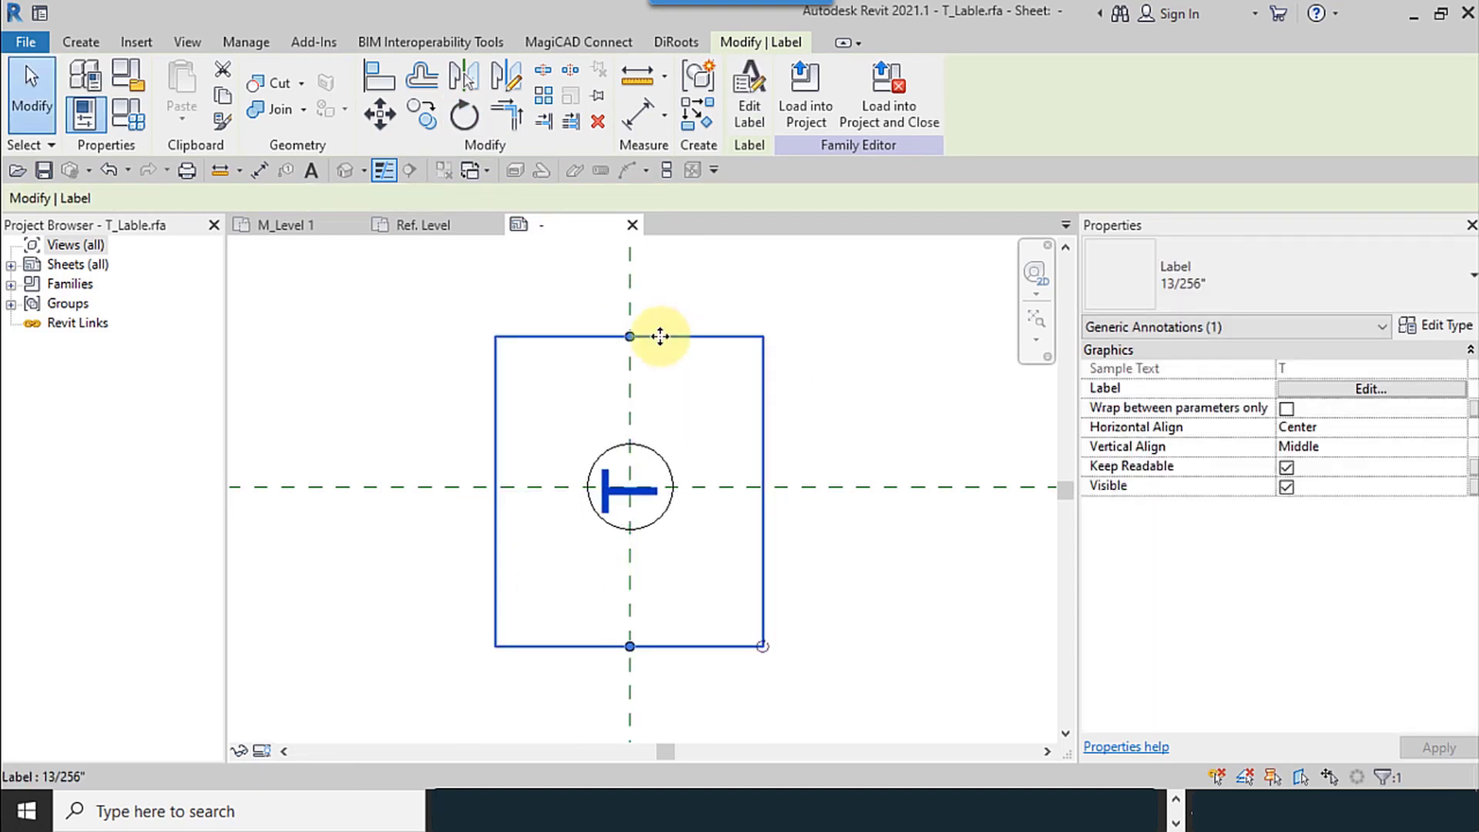
{"action": "scroll", "coordinate": [656, 484], "scroll_direction": "up", "scroll_amount": 2}
{"action": "scroll", "coordinate": [649, 483], "scroll_direction": "up", "scroll_amount": 2}
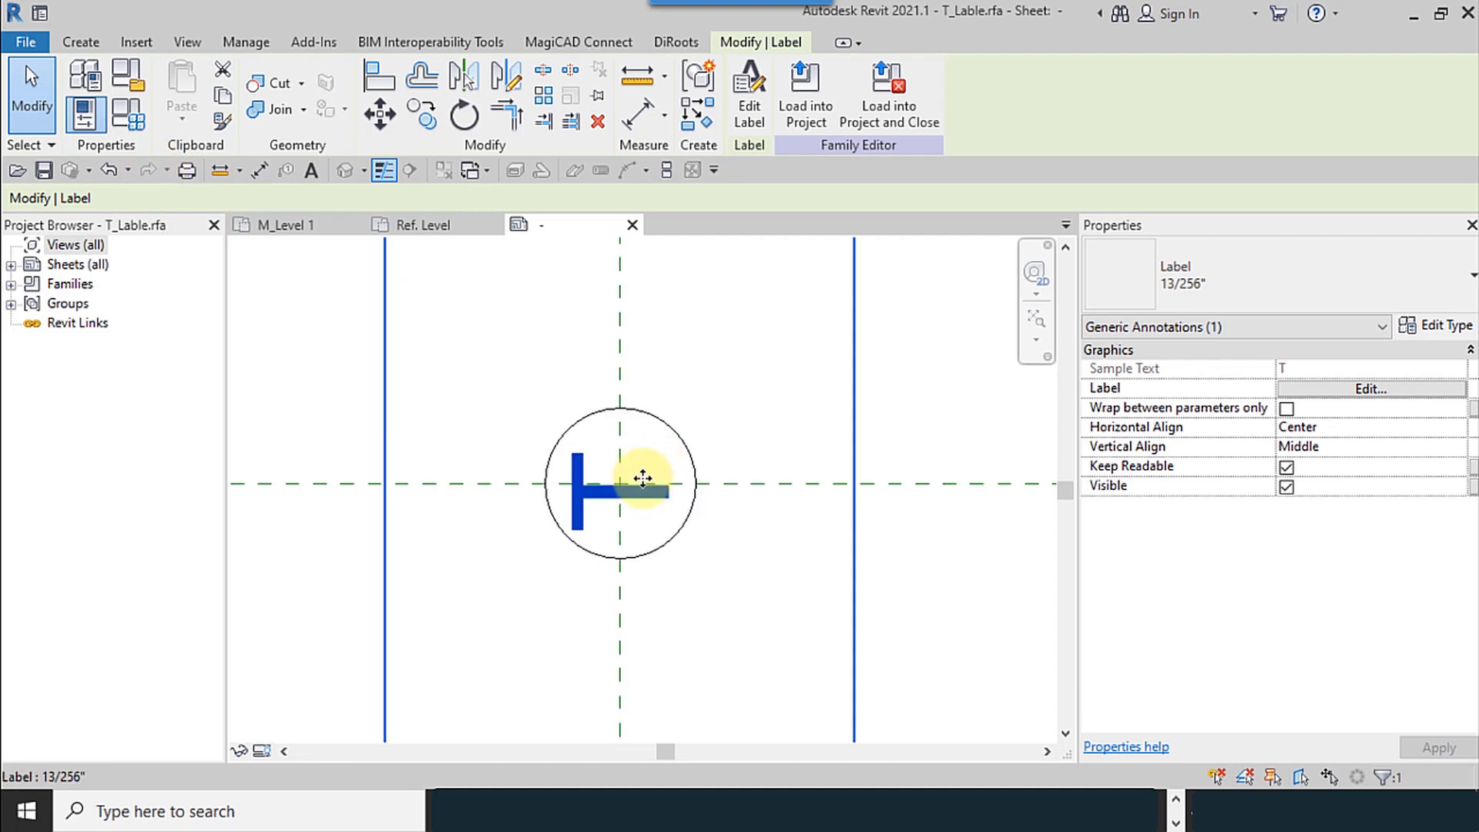
{"action": "scroll", "coordinate": [642, 478], "scroll_direction": "down", "scroll_amount": 2}
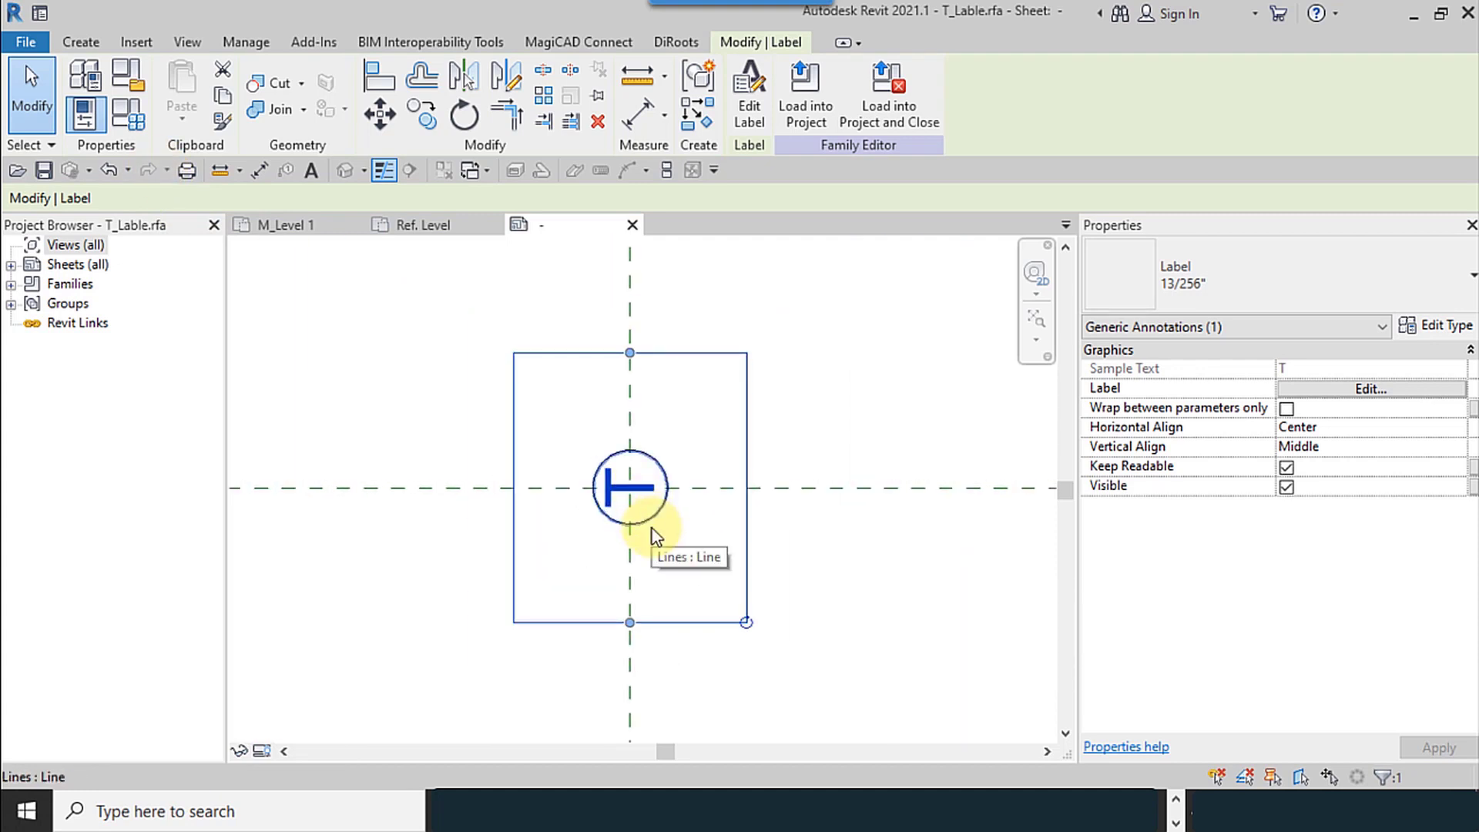
Mirror the T label across the vertical reference plane and nudge it slightly right
{"action": "left_click", "coordinate": [506, 83]}
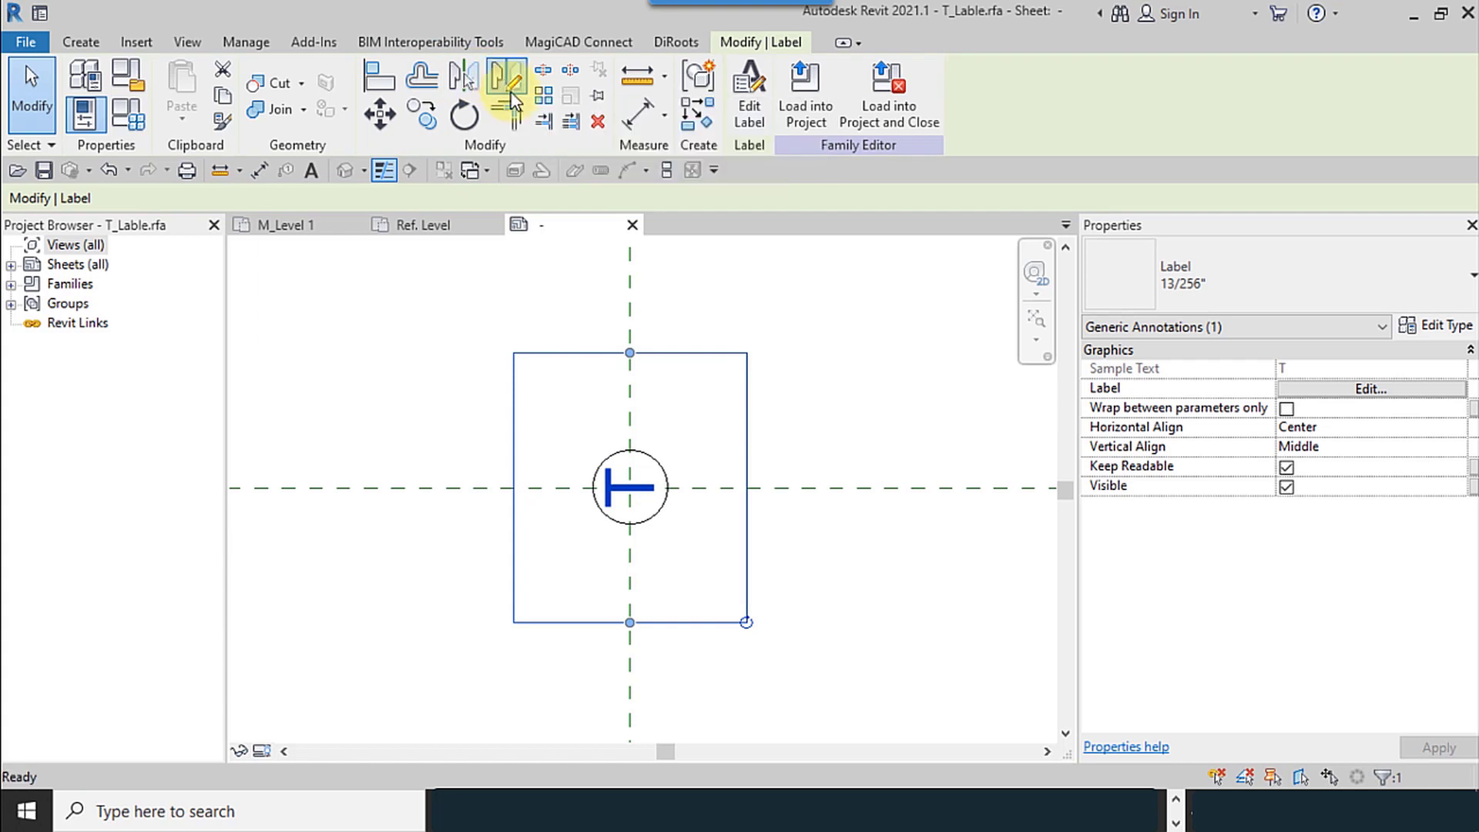
{"action": "left_click", "coordinate": [143, 200]}
{"action": "left_click", "coordinate": [630, 307]}
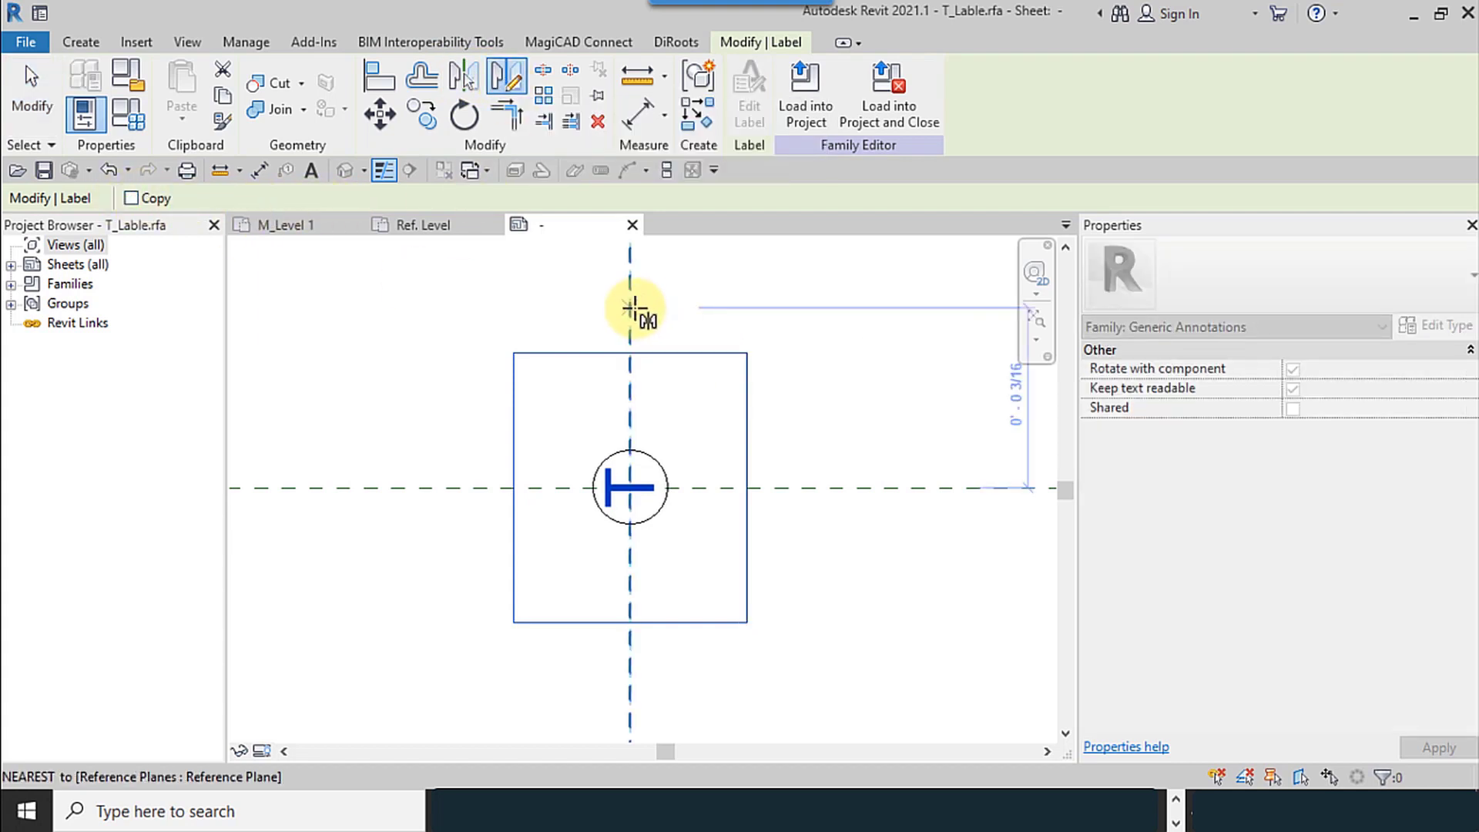
{"action": "left_click", "coordinate": [627, 329]}
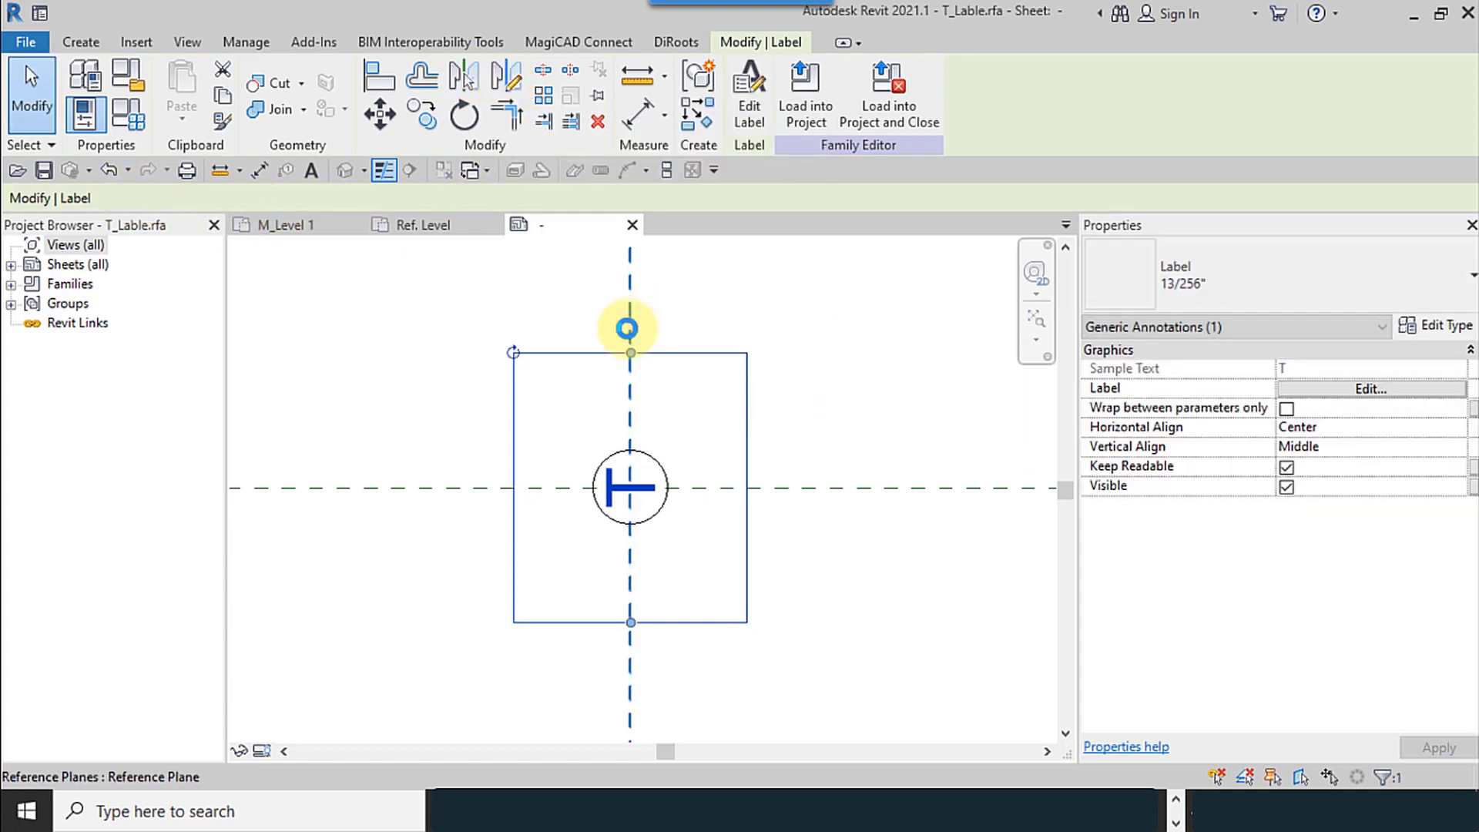
{"action": "left_click", "coordinate": [455, 458]}
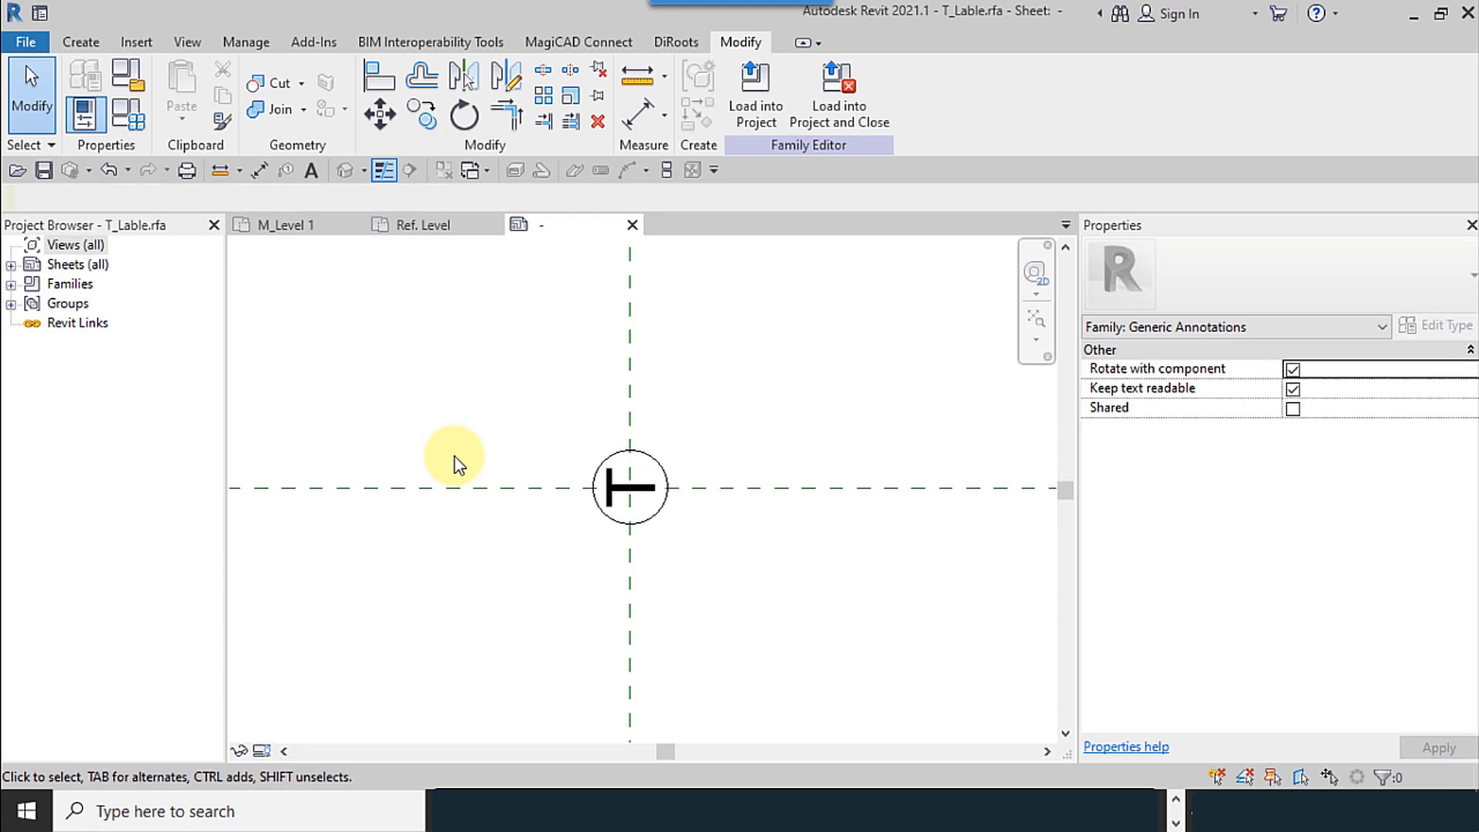
{"action": "left_click", "coordinate": [627, 505]}
{"action": "left_click_drag", "start_coordinate": [627, 504], "coordinate": [631, 503]}
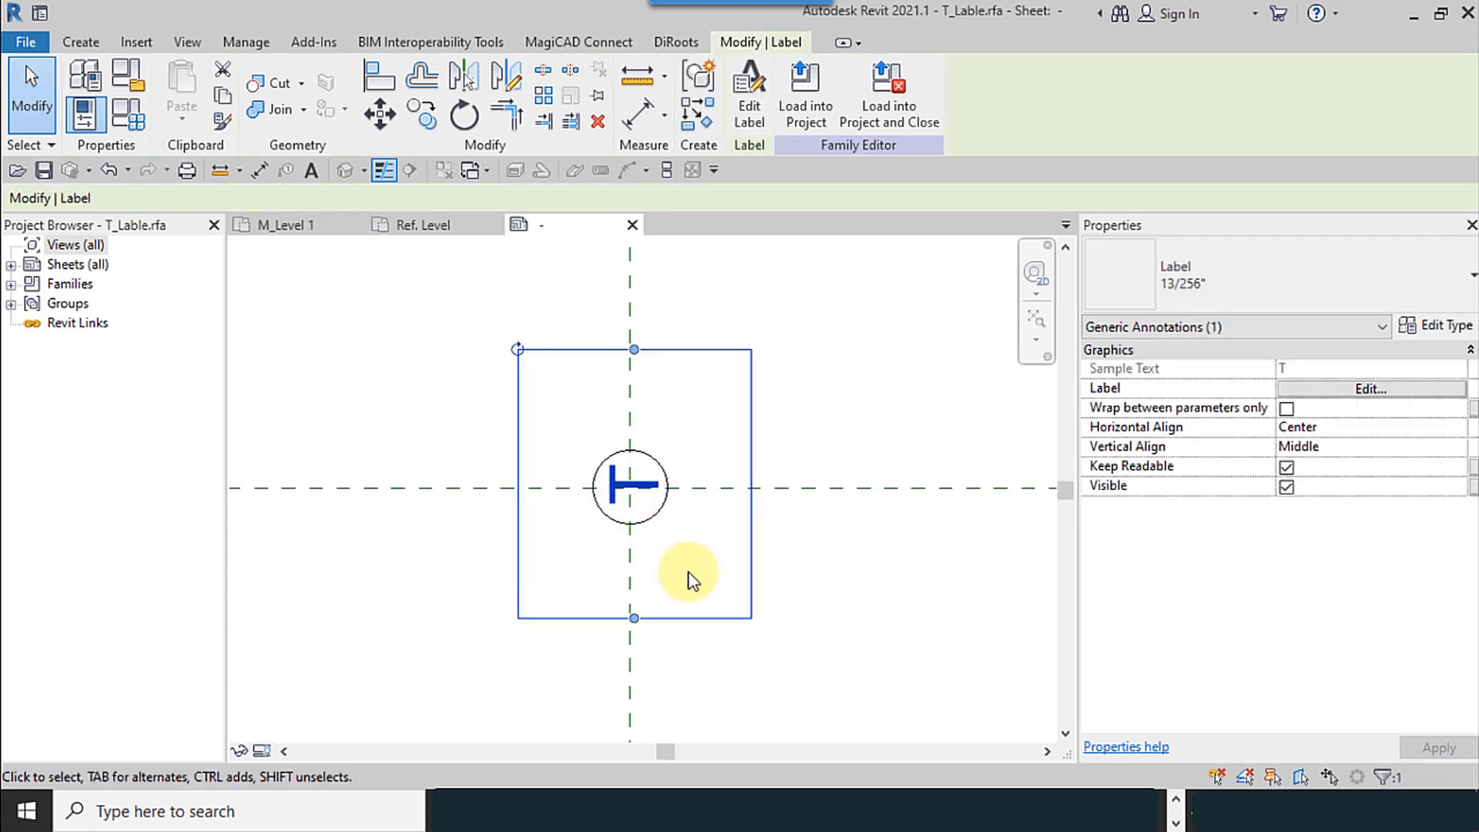
Load the edited T_Lable tag into Thermostat.rfa, overwriting the existing version and parameters
{"action": "left_click", "coordinate": [805, 100]}
{"action": "left_click", "coordinate": [365, 284]}
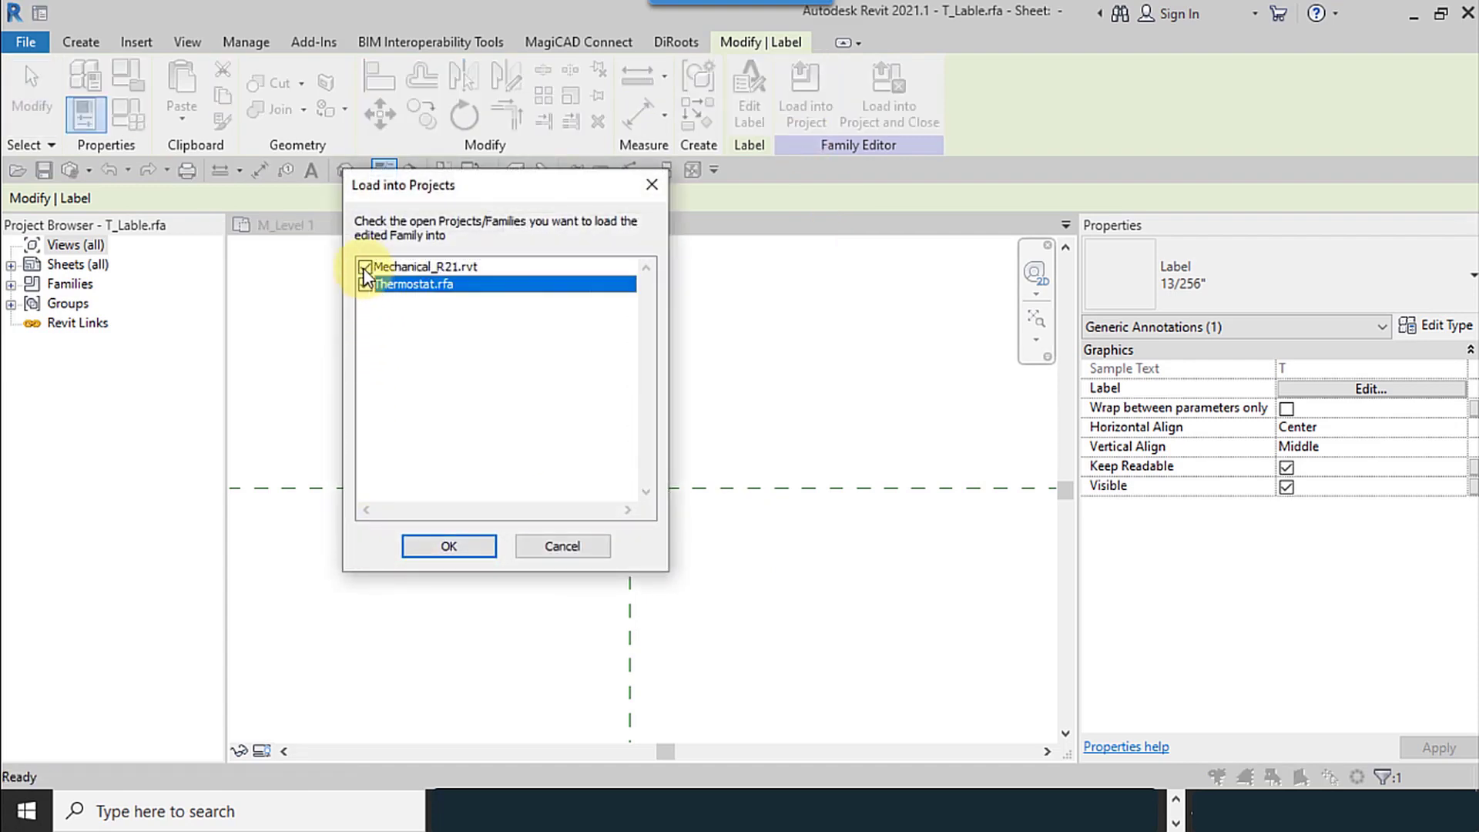
{"action": "left_click", "coordinate": [448, 549]}
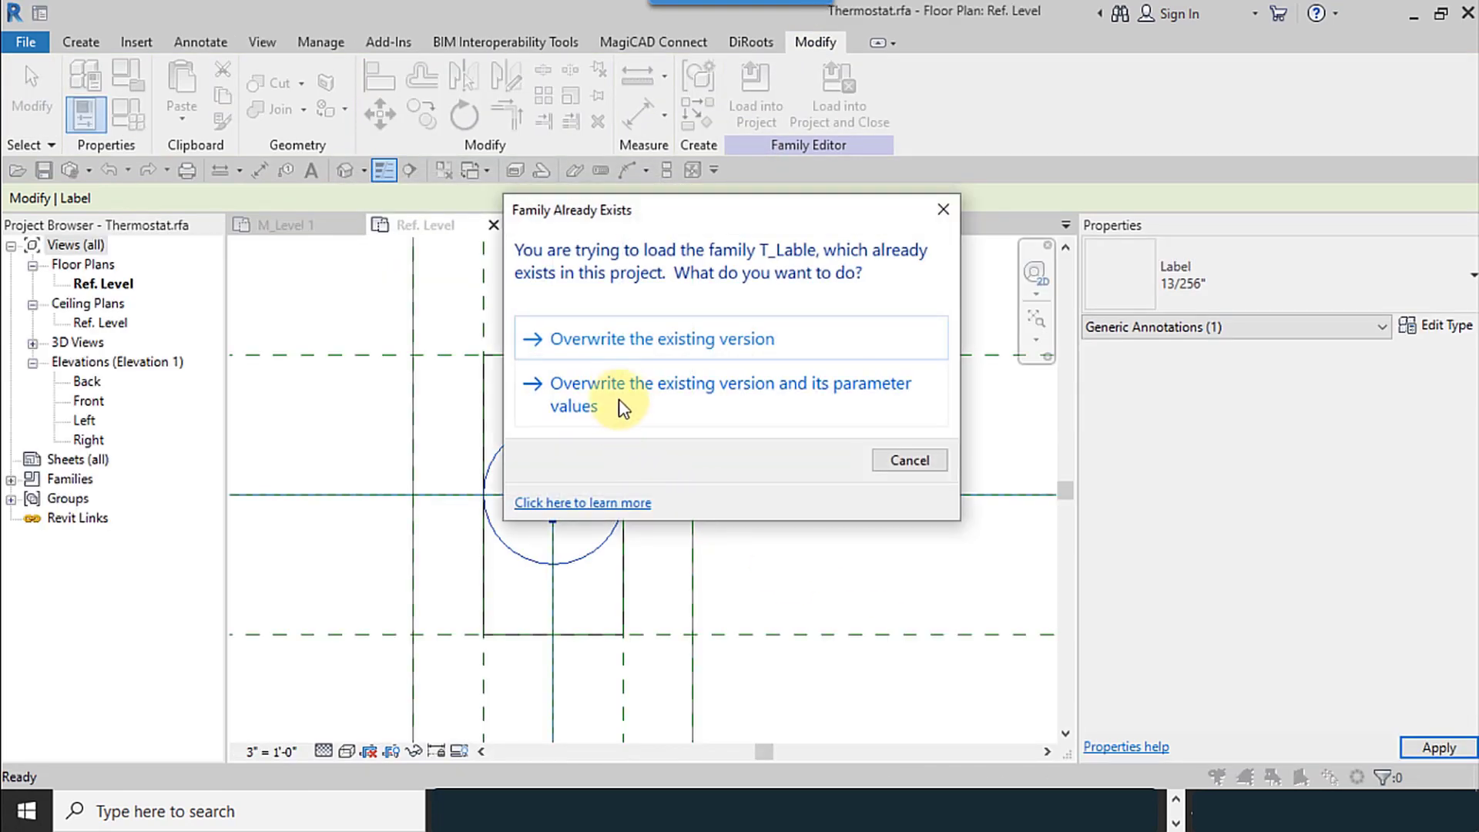
{"action": "left_click", "coordinate": [617, 400]}
Load the Thermostat family into Mechanical_R21.rvt, overwriting the existing version and parameters
{"action": "left_click", "coordinate": [755, 108]}
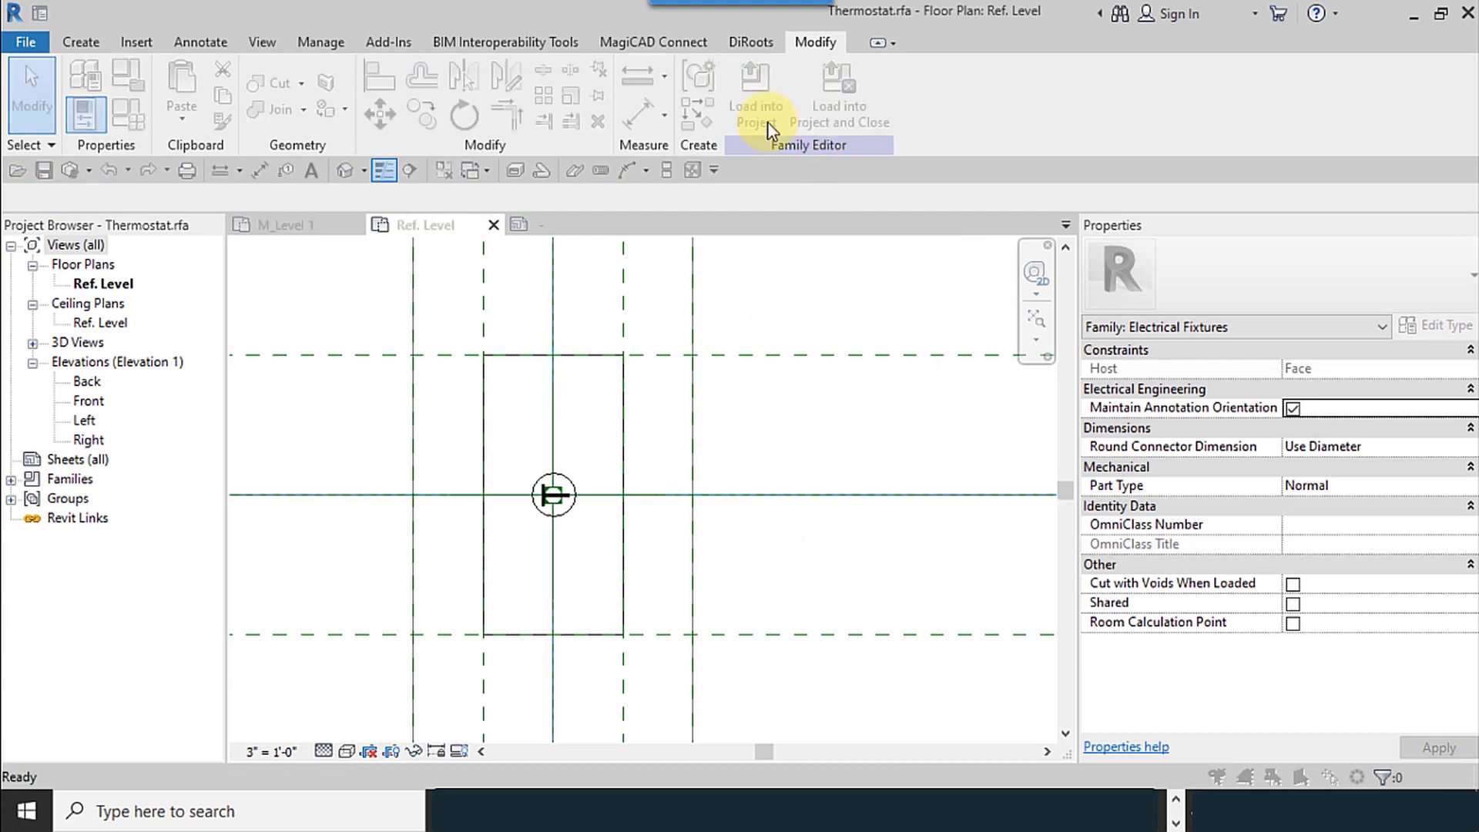
{"action": "key", "text": "space"}
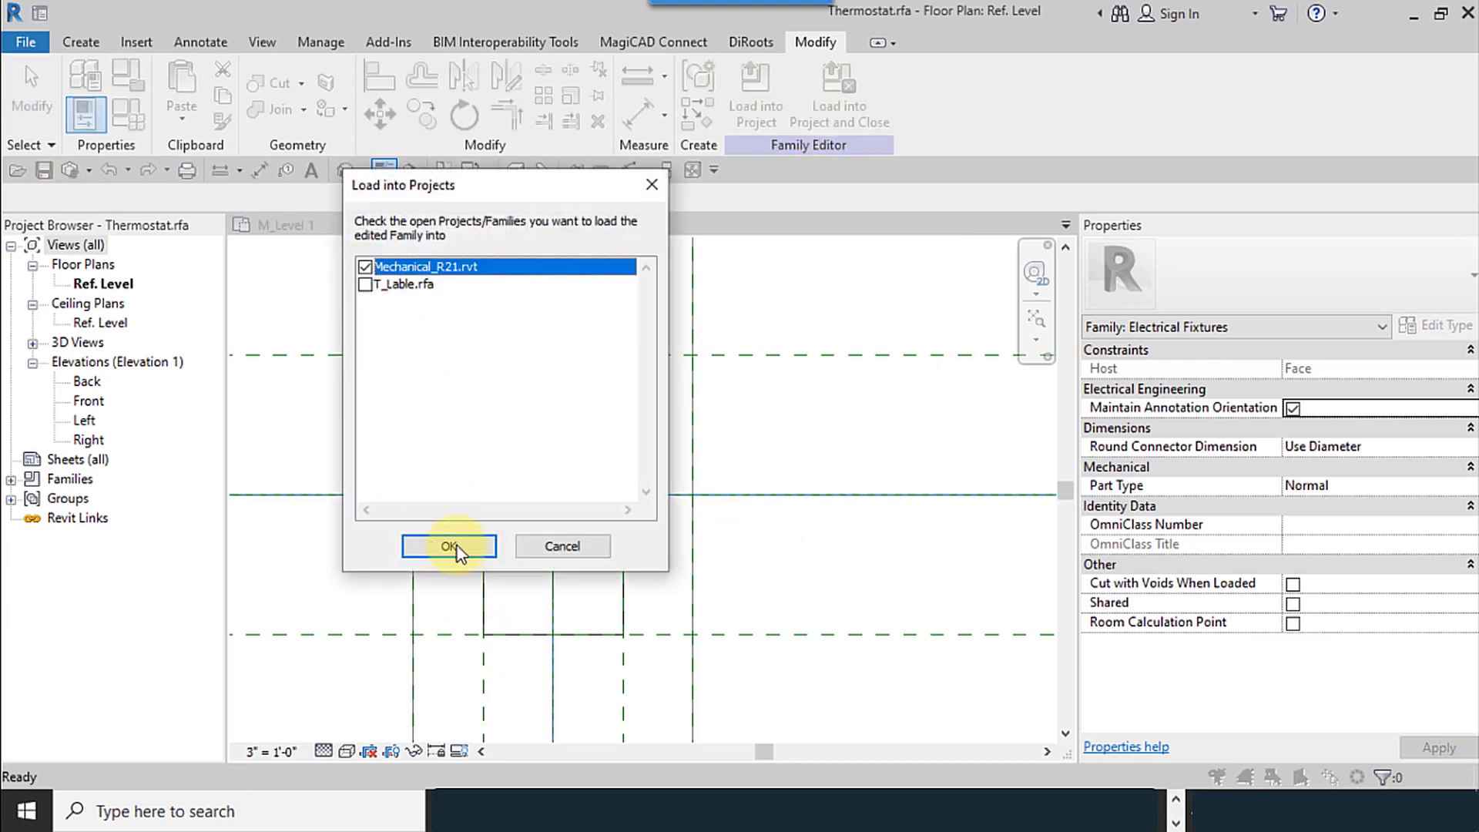
{"action": "left_click", "coordinate": [455, 549]}
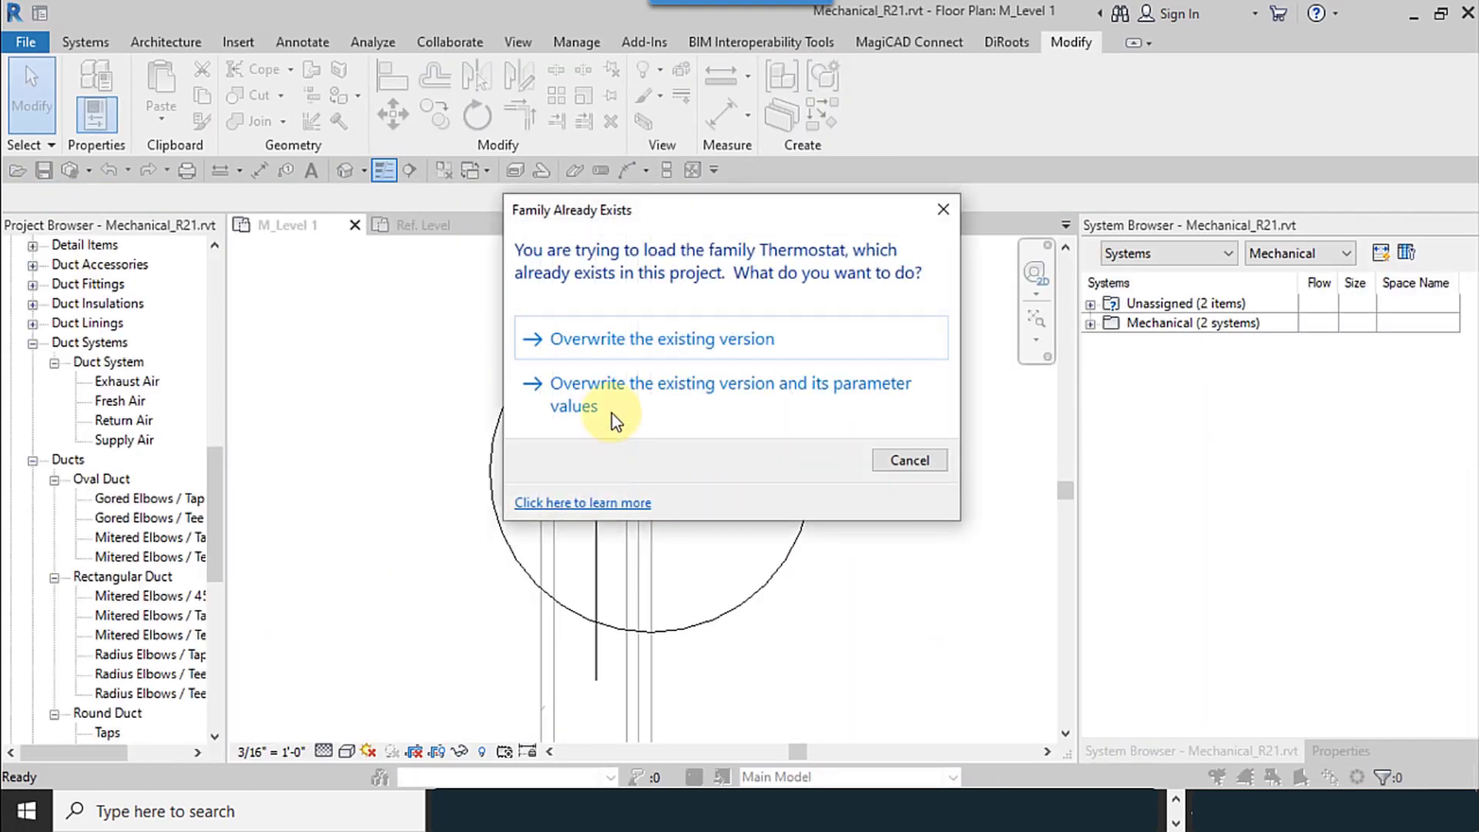
{"action": "left_click", "coordinate": [612, 411]}
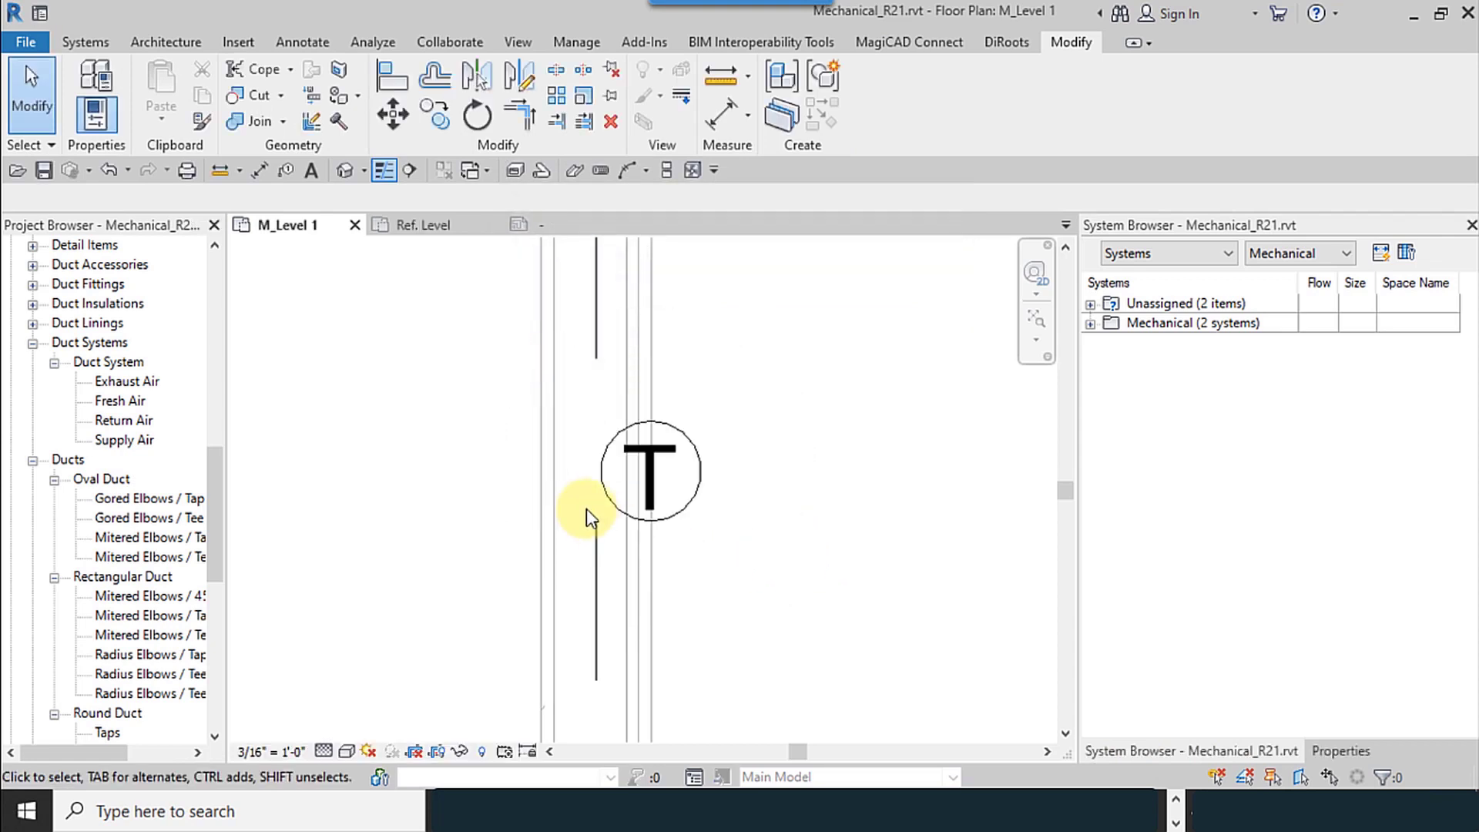
{"action": "scroll", "coordinate": [585, 516], "scroll_direction": "down", "scroll_amount": 3}
{"action": "left_click", "coordinate": [583, 497]}
{"action": "scroll", "coordinate": [583, 497], "scroll_direction": "up", "scroll_amount": 4}
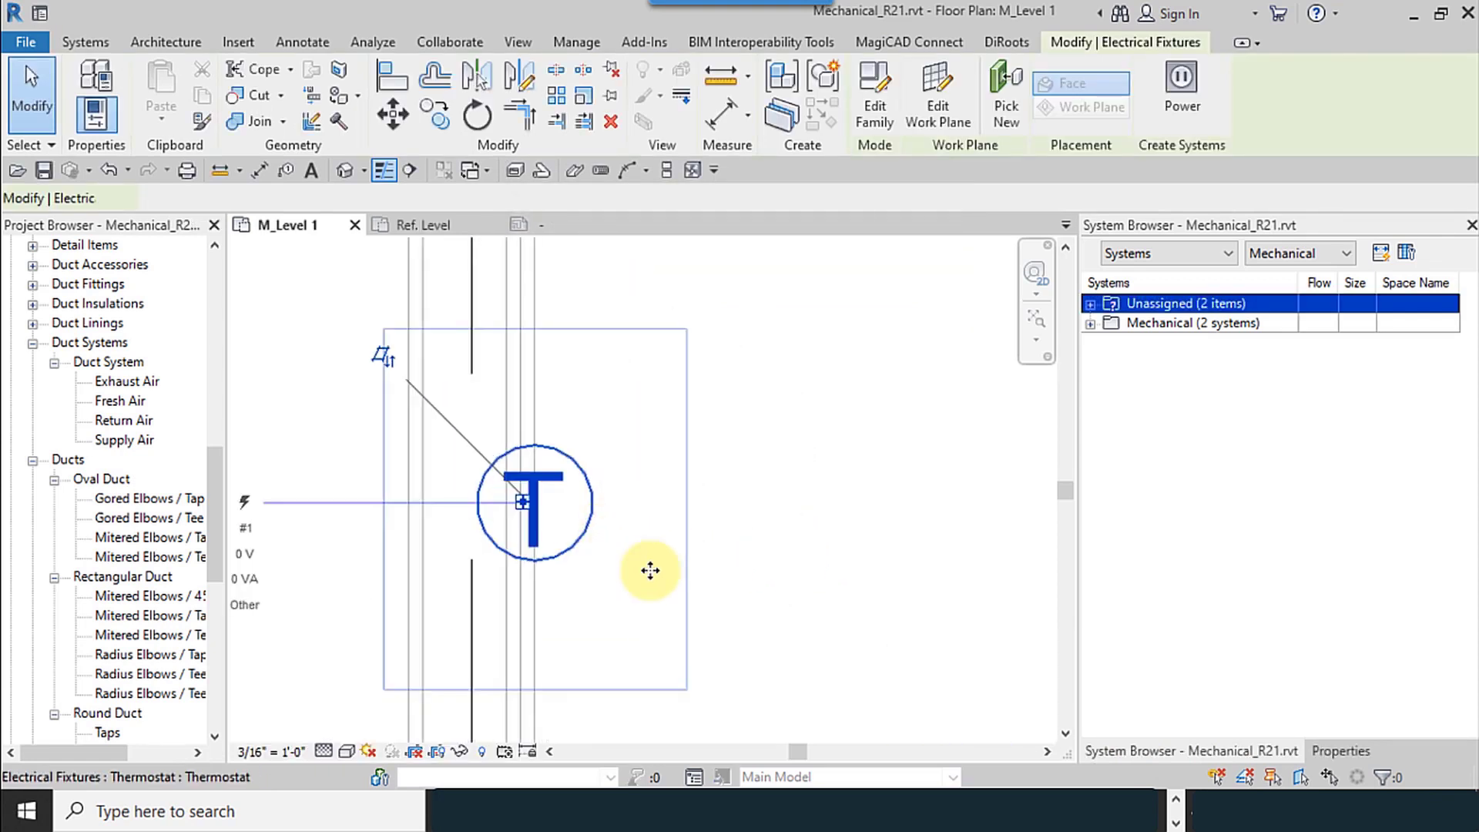
{"action": "left_click", "coordinate": [677, 595]}
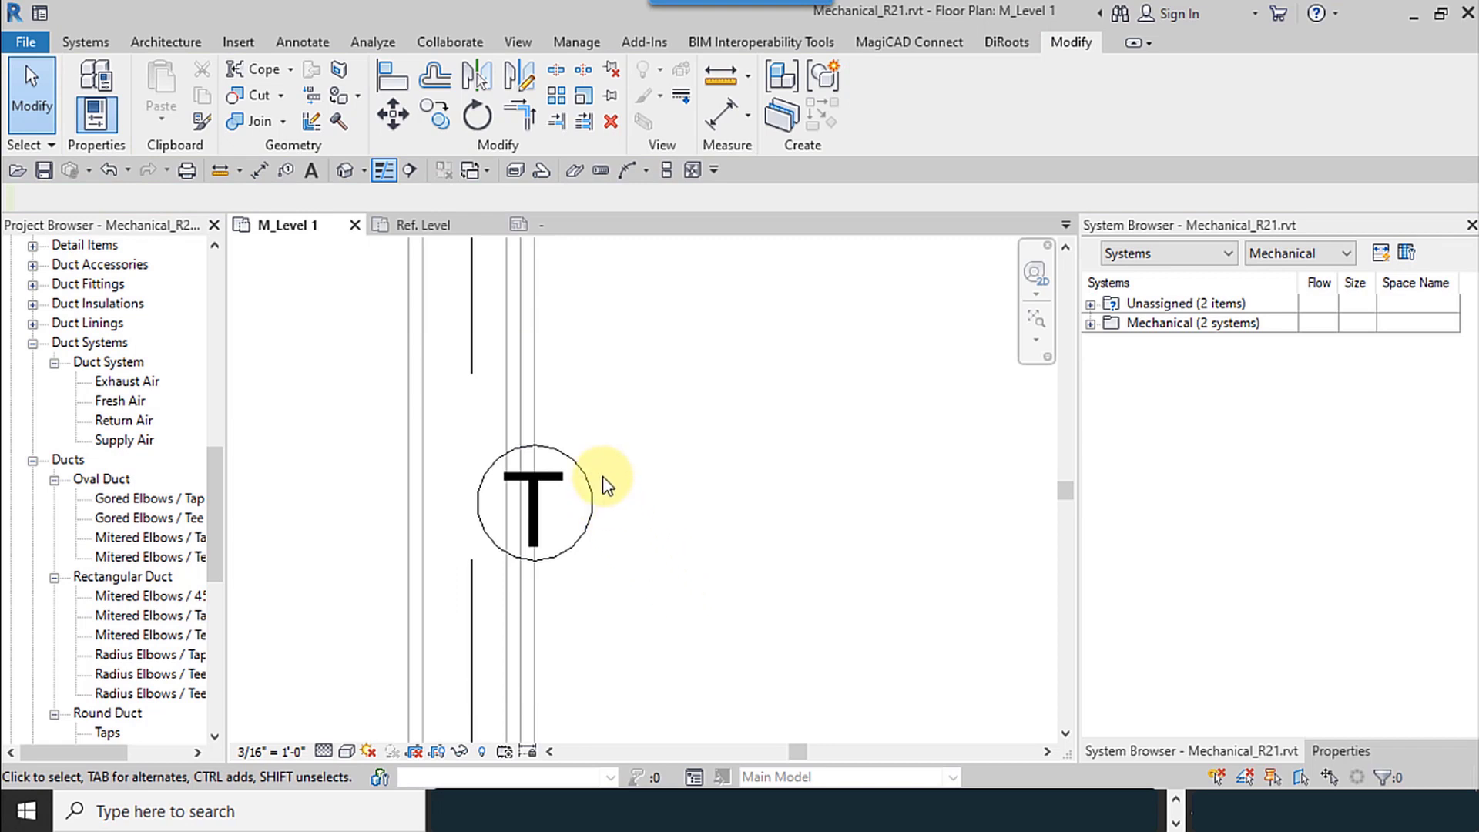
{"action": "left_click", "coordinate": [529, 493]}
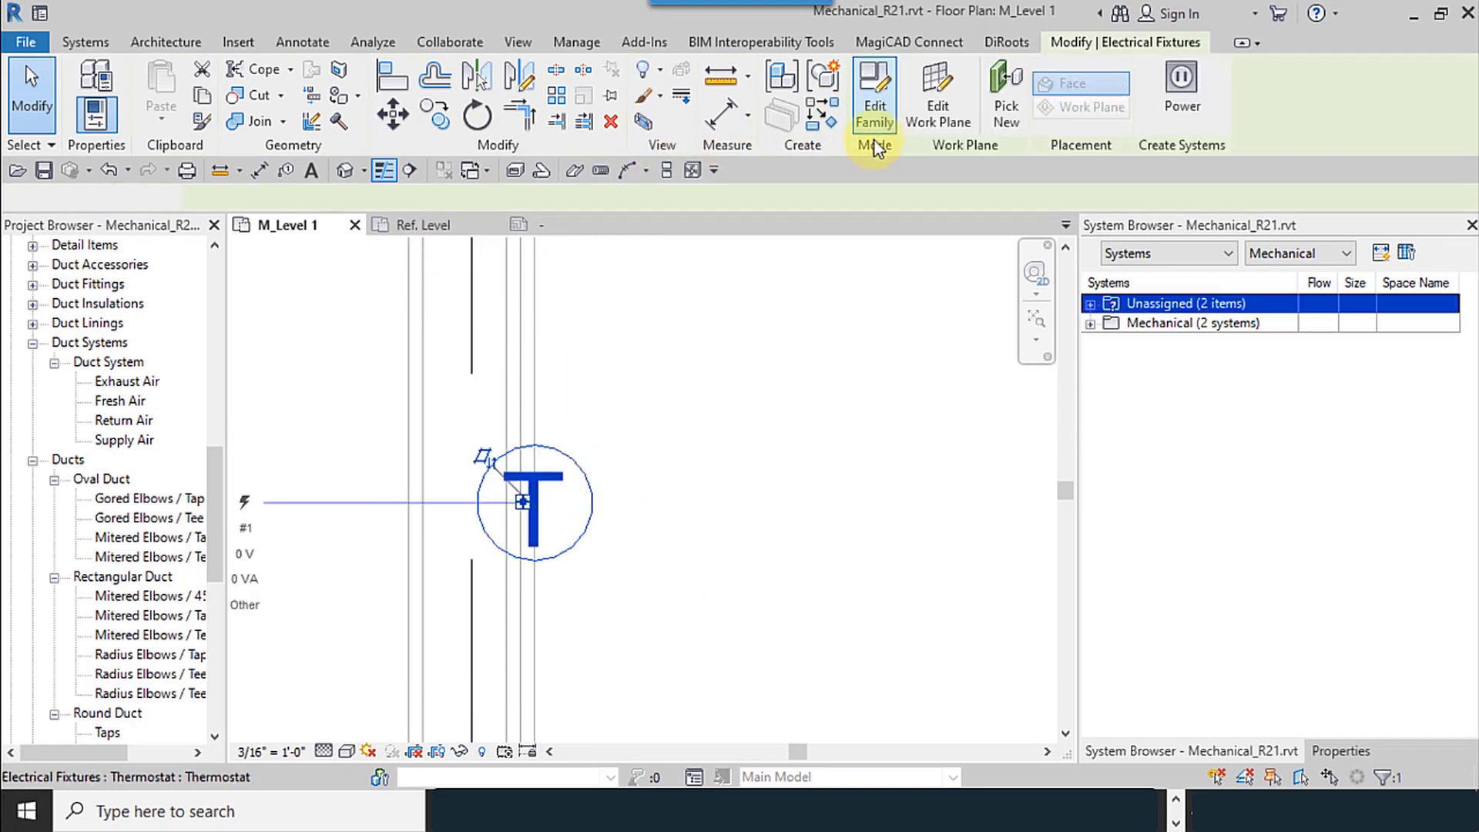
Open the Thermostat family and its Default 3D view
{"action": "left_click", "coordinate": [875, 139]}
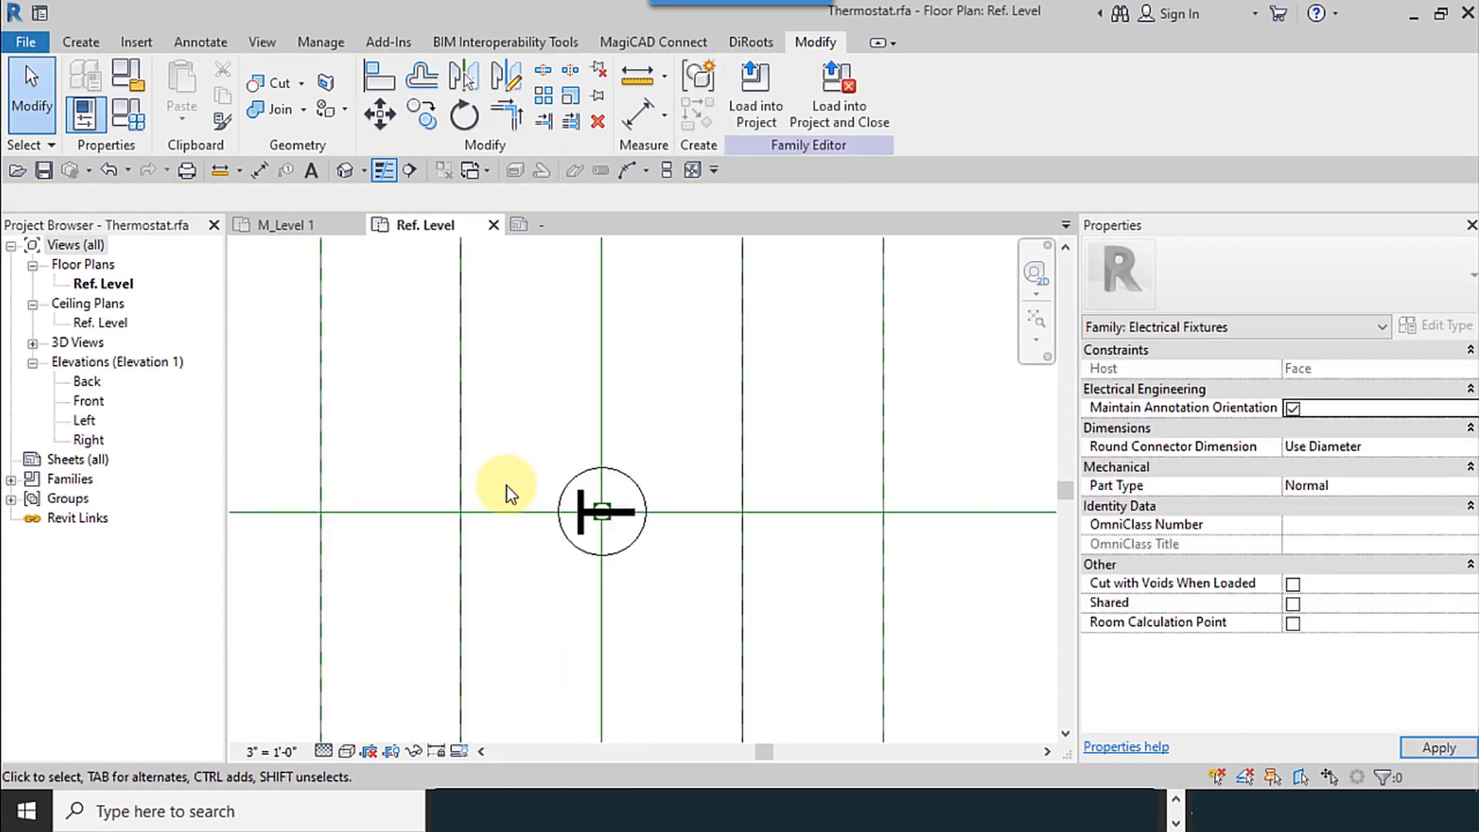
{"action": "scroll", "coordinate": [507, 487], "scroll_direction": "down", "scroll_amount": 3}
{"action": "left_click", "coordinate": [345, 171]}
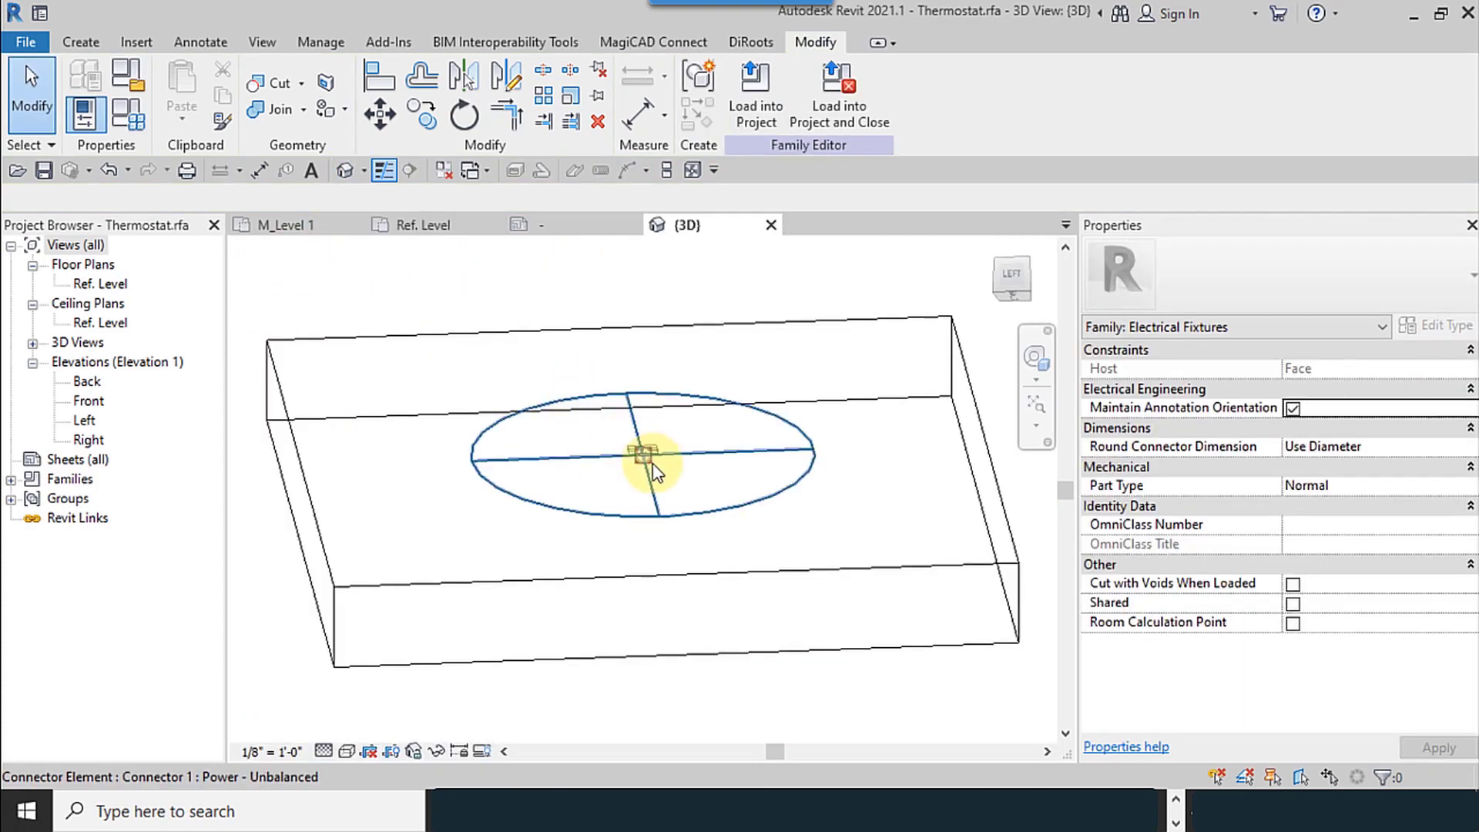
{"action": "scroll", "coordinate": [651, 462], "scroll_direction": "up", "scroll_amount": 4}
{"action": "mouse_move", "coordinate": [664, 470]}
{"action": "middle_mouse_down", "text": "shift"}
{"action": "mouse_move", "coordinate": [551, 466]}
{"action": "mouse_move", "coordinate": [657, 547]}
{"action": "mouse_move", "coordinate": [572, 409]}
{"action": "mouse_move", "coordinate": [686, 604]}
{"action": "mouse_move", "coordinate": [683, 465]}
{"action": "middle_mouse_up", "text": "shift"}
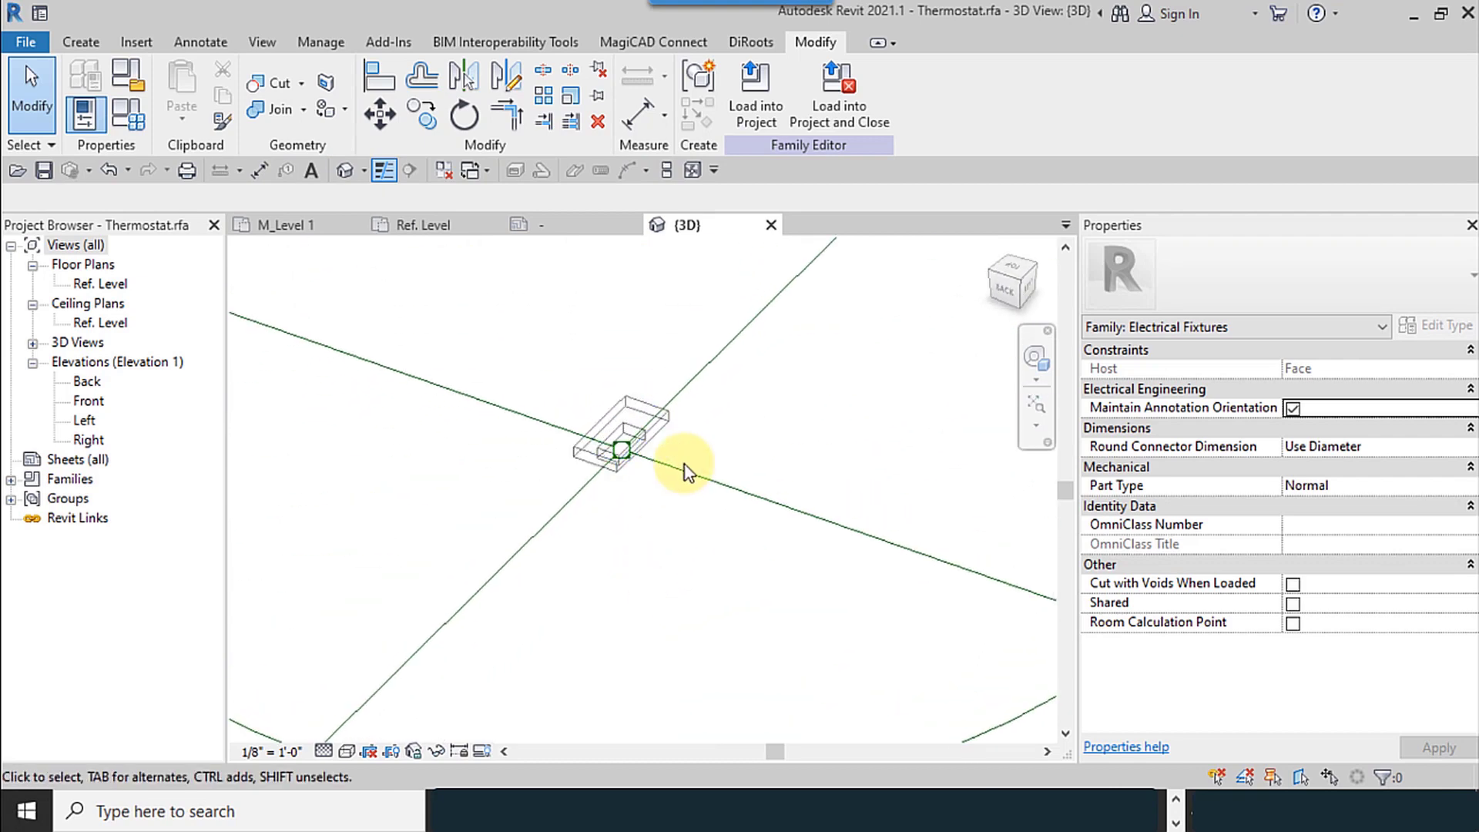
Limit the outer and inner box extrusions to Coarse and Medium detail, excluding Fine
{"action": "left_click", "coordinate": [667, 420]}
{"action": "scroll", "coordinate": [667, 421], "scroll_direction": "up", "scroll_amount": 3}
{"action": "left_click", "coordinate": [617, 423]}
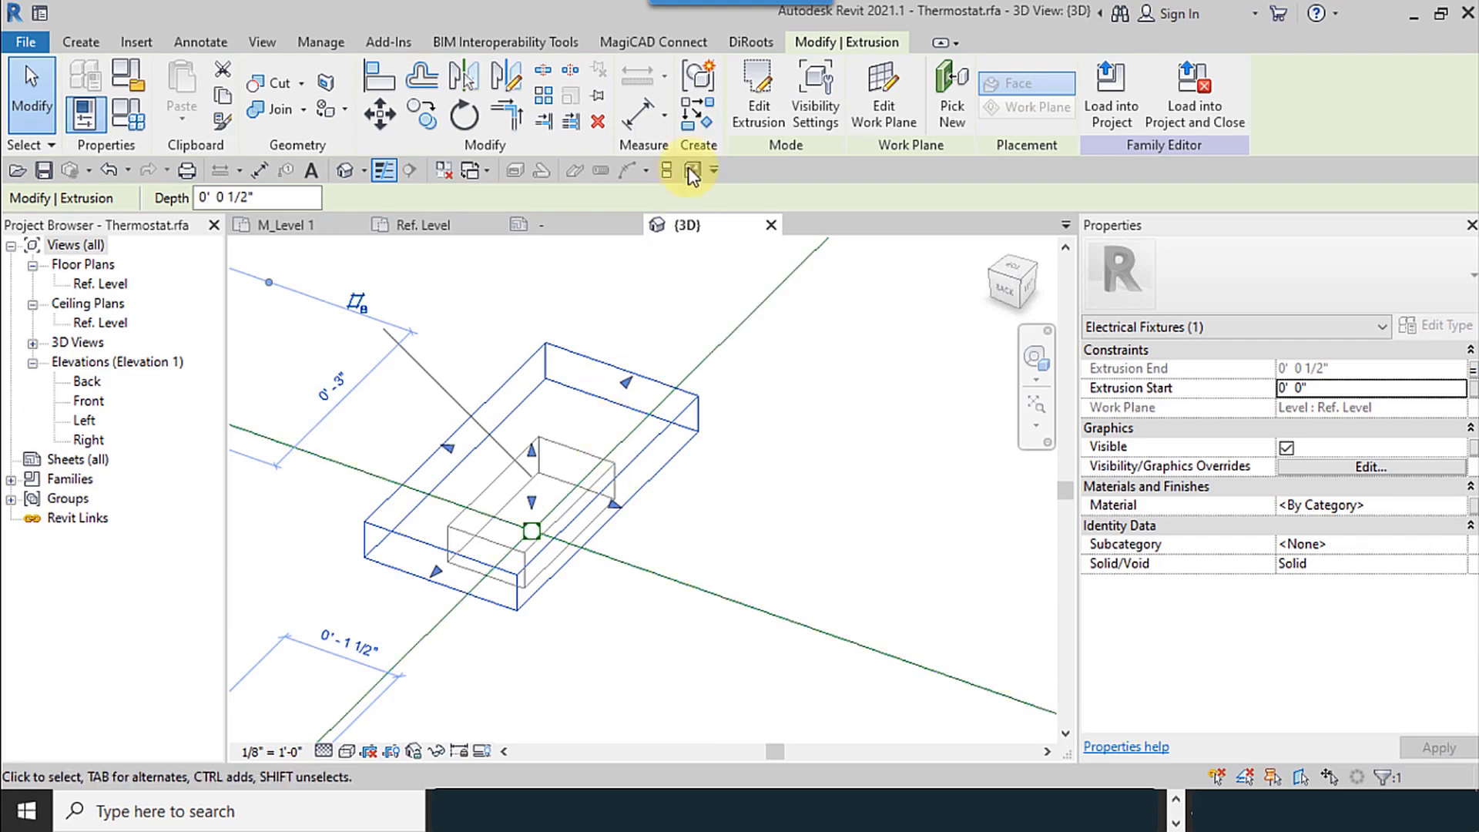
{"action": "left_click", "coordinate": [814, 116]}
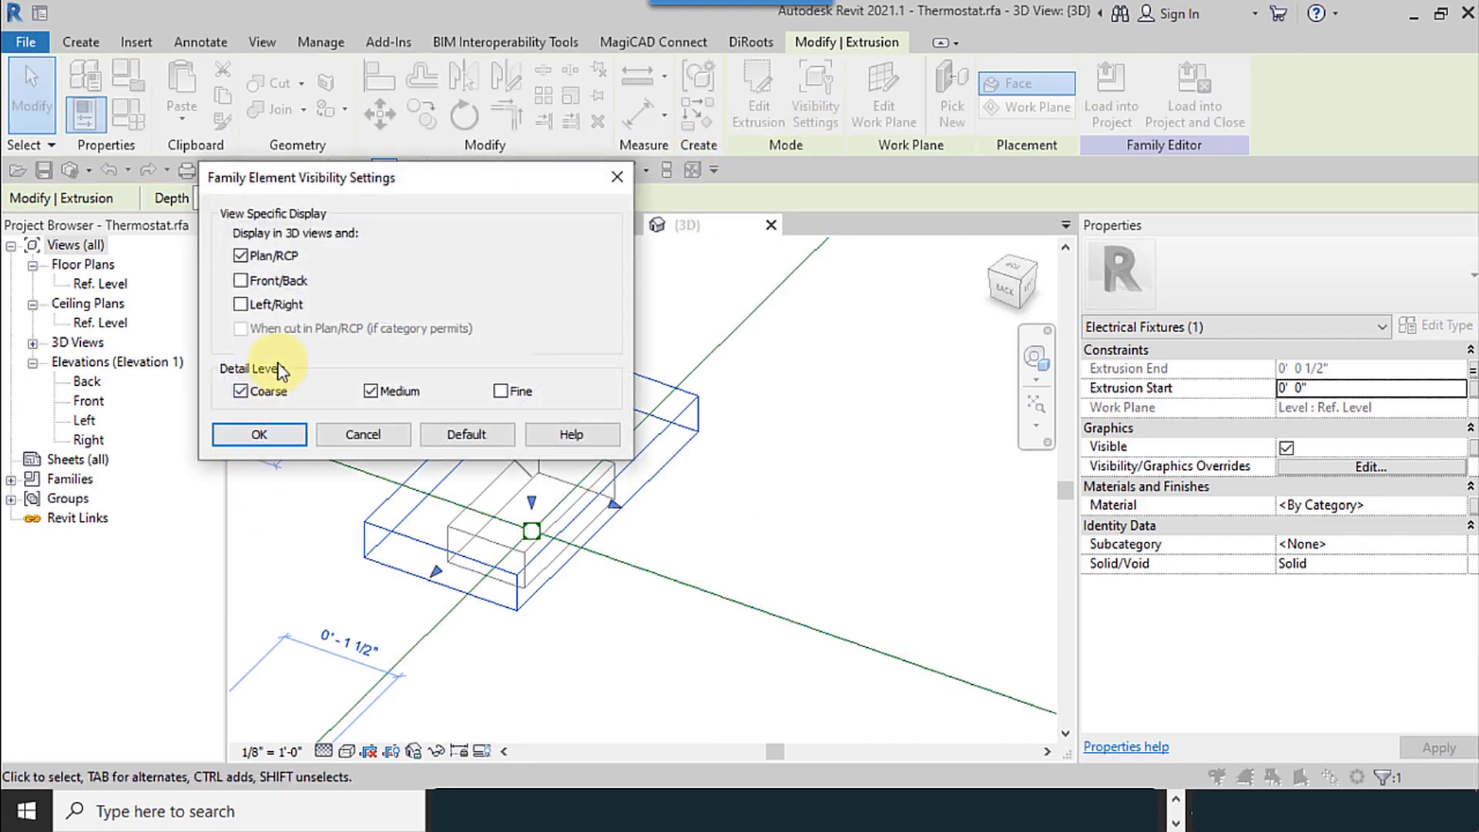
{"action": "left_click_drag", "start_coordinate": [298, 185], "coordinate": [737, 139]}
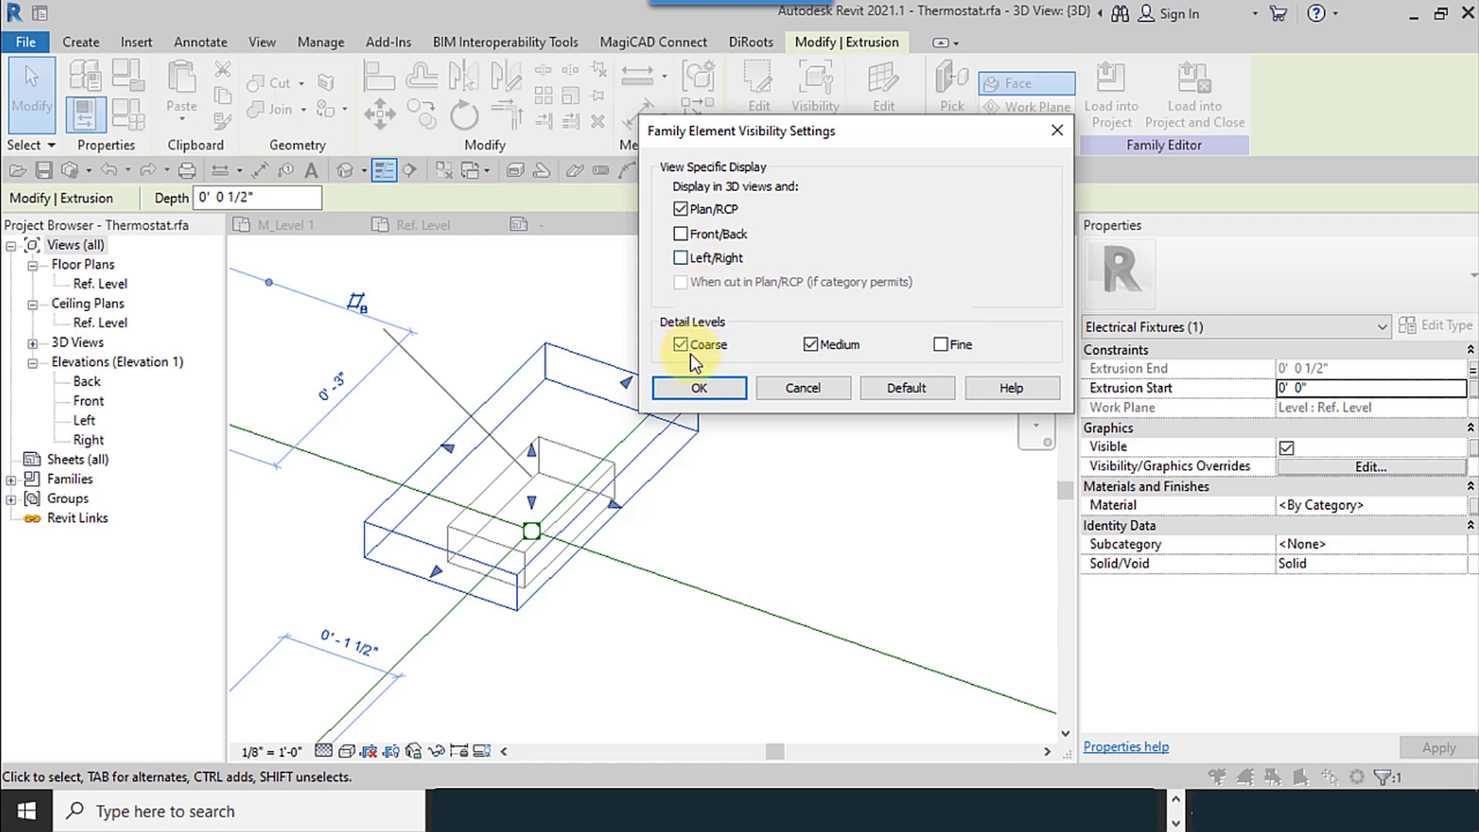
{"action": "left_click", "coordinate": [703, 388]}
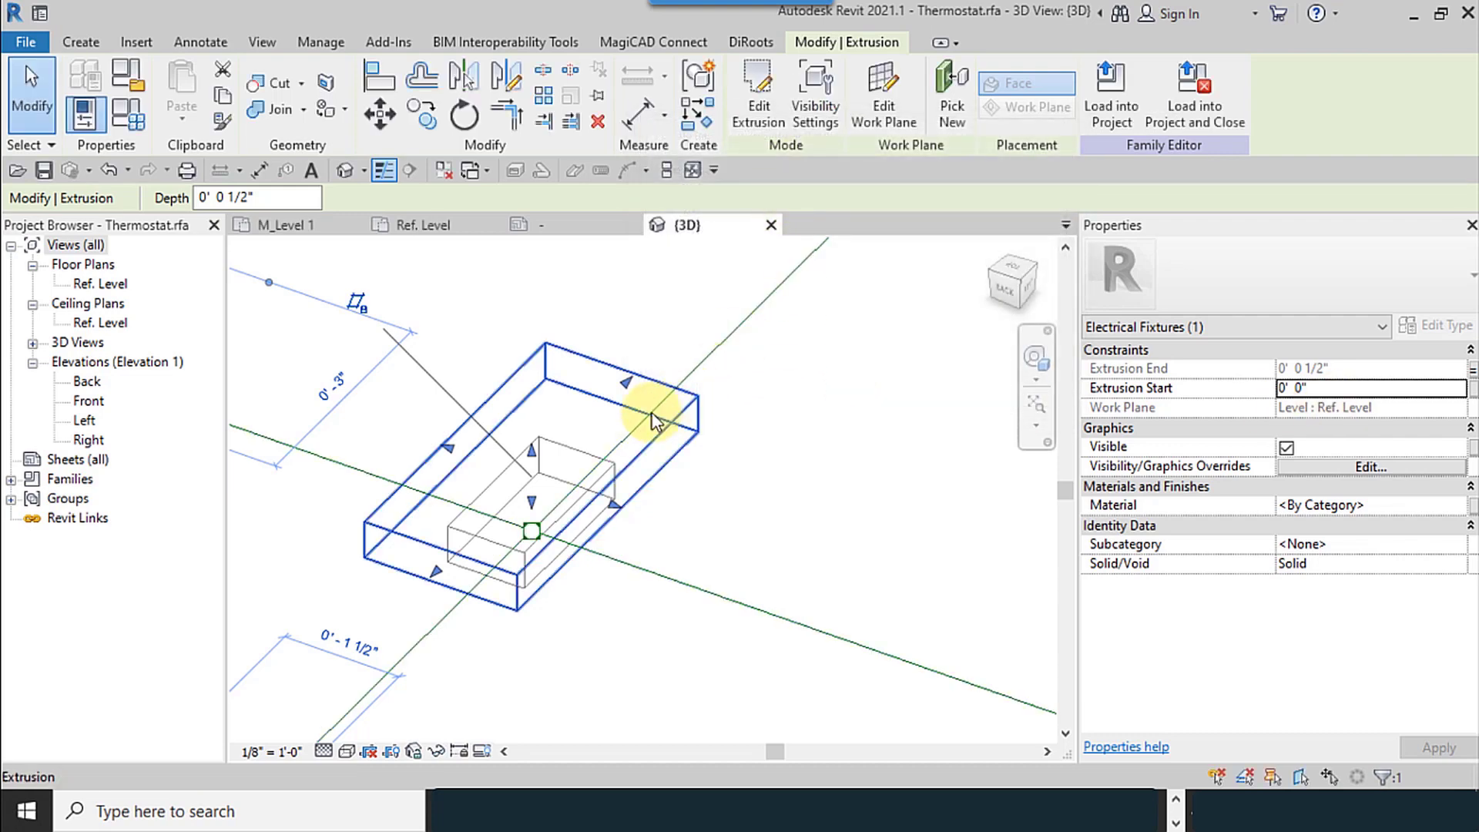
{"action": "left_click", "coordinate": [569, 454]}
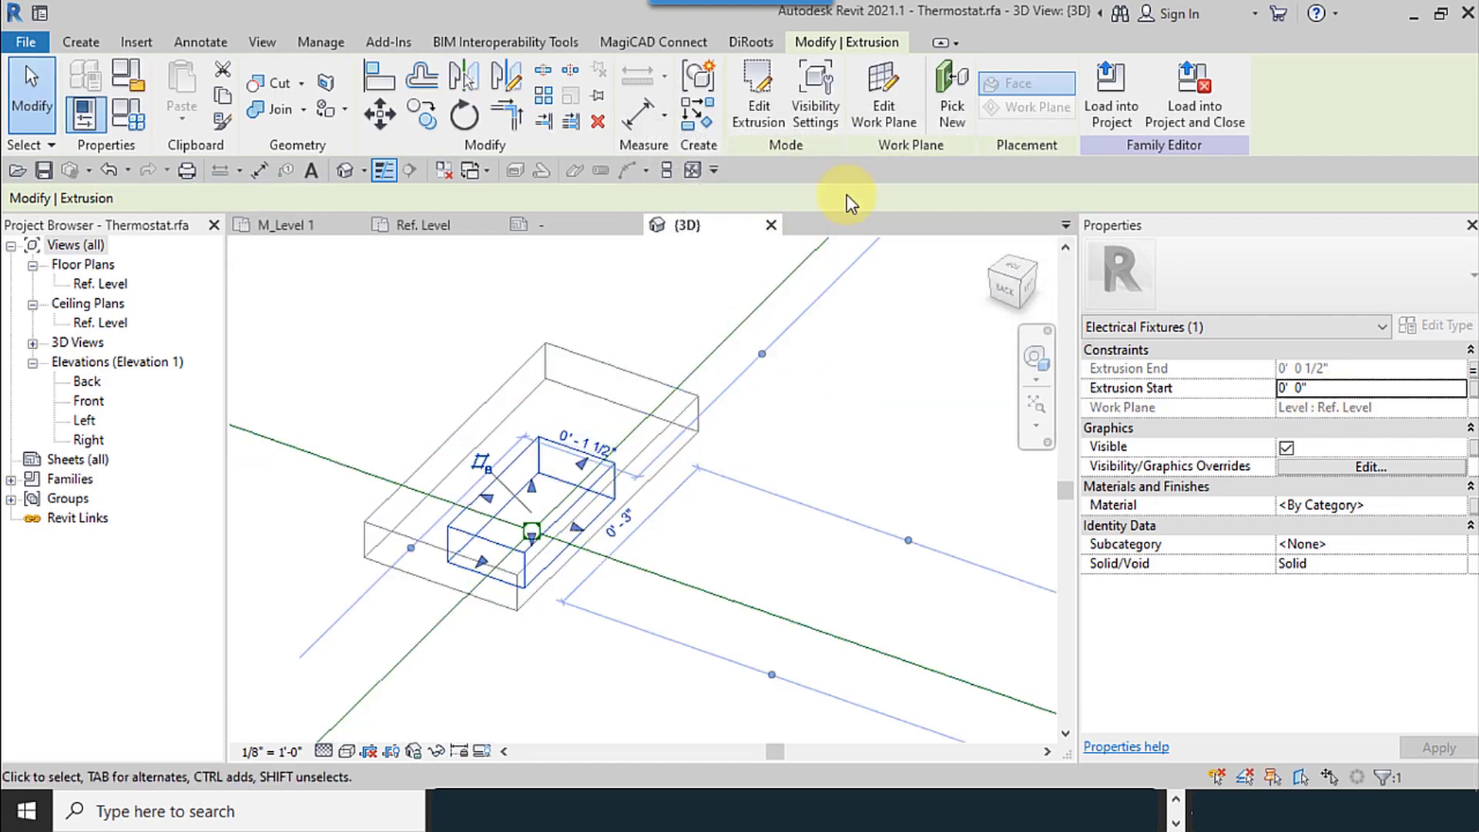
{"action": "left_click", "coordinate": [809, 120]}
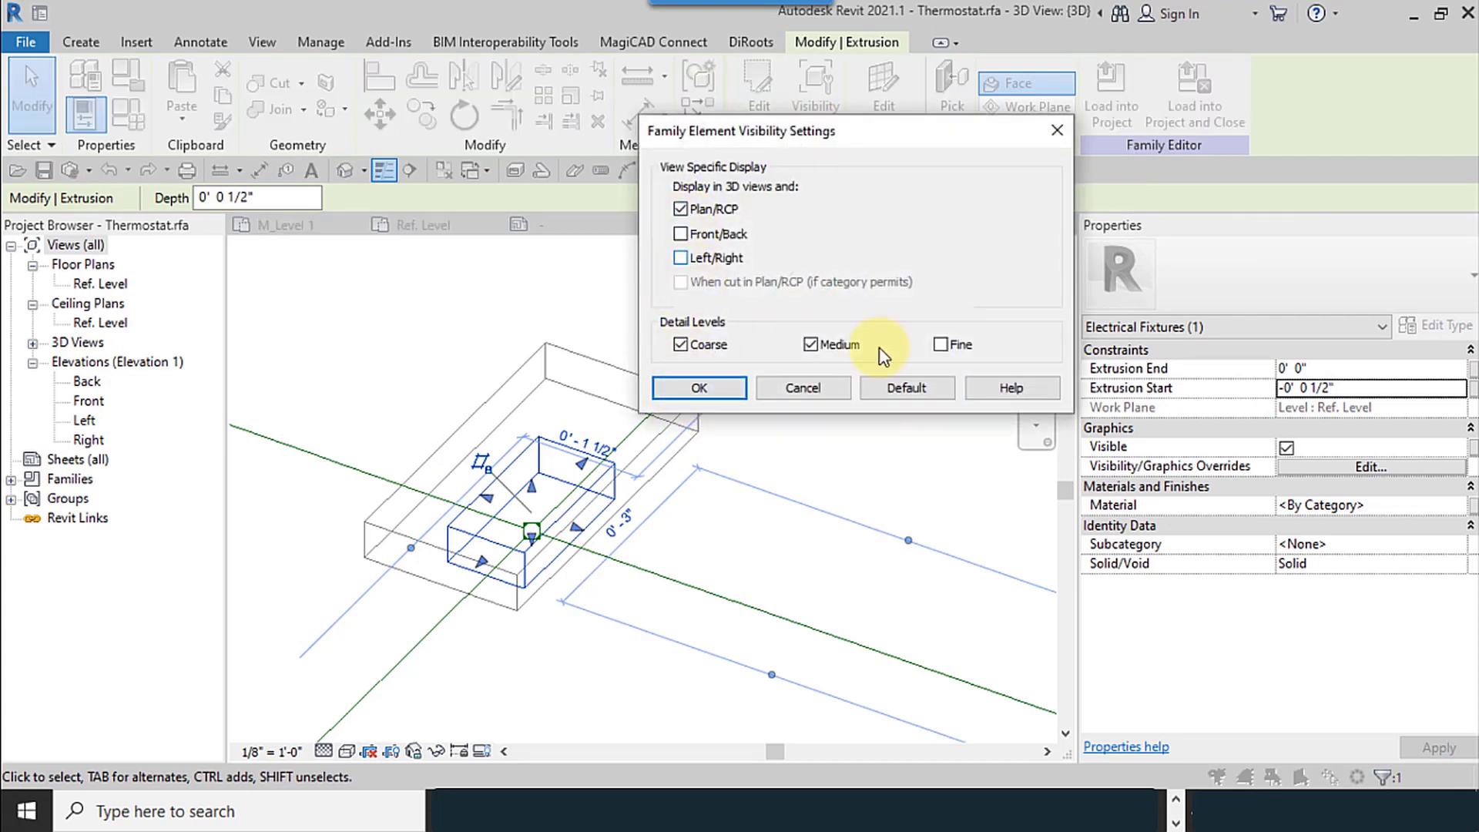
{"action": "left_click", "coordinate": [698, 387]}
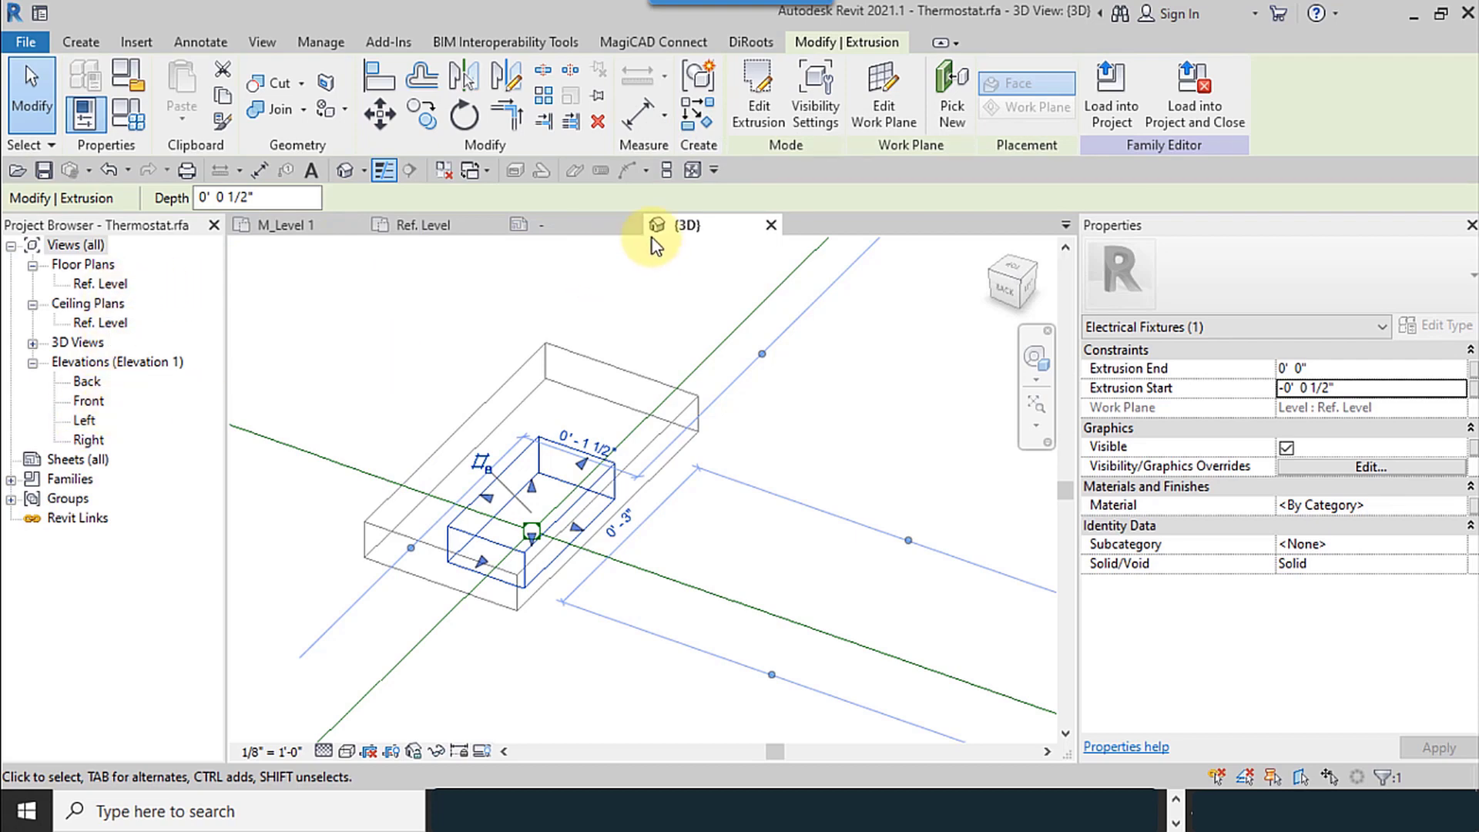
Limit the T_Lable tag to Fine detail and start loading the family into Mechanical_R21
{"action": "left_click", "coordinate": [770, 225]}
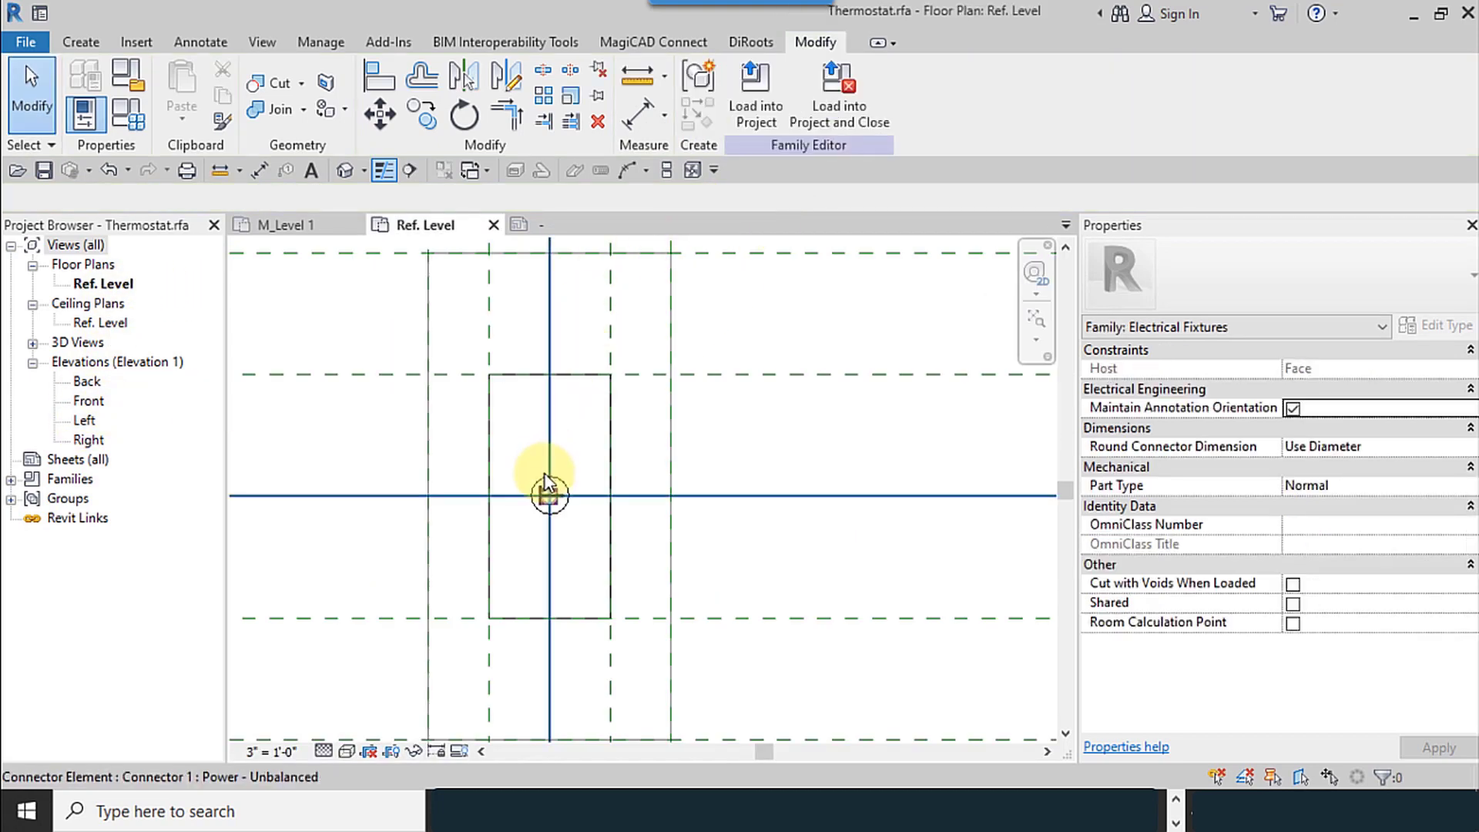
{"action": "left_click", "coordinate": [558, 499]}
{"action": "scroll", "coordinate": [529, 536], "scroll_direction": "up", "scroll_amount": 3}
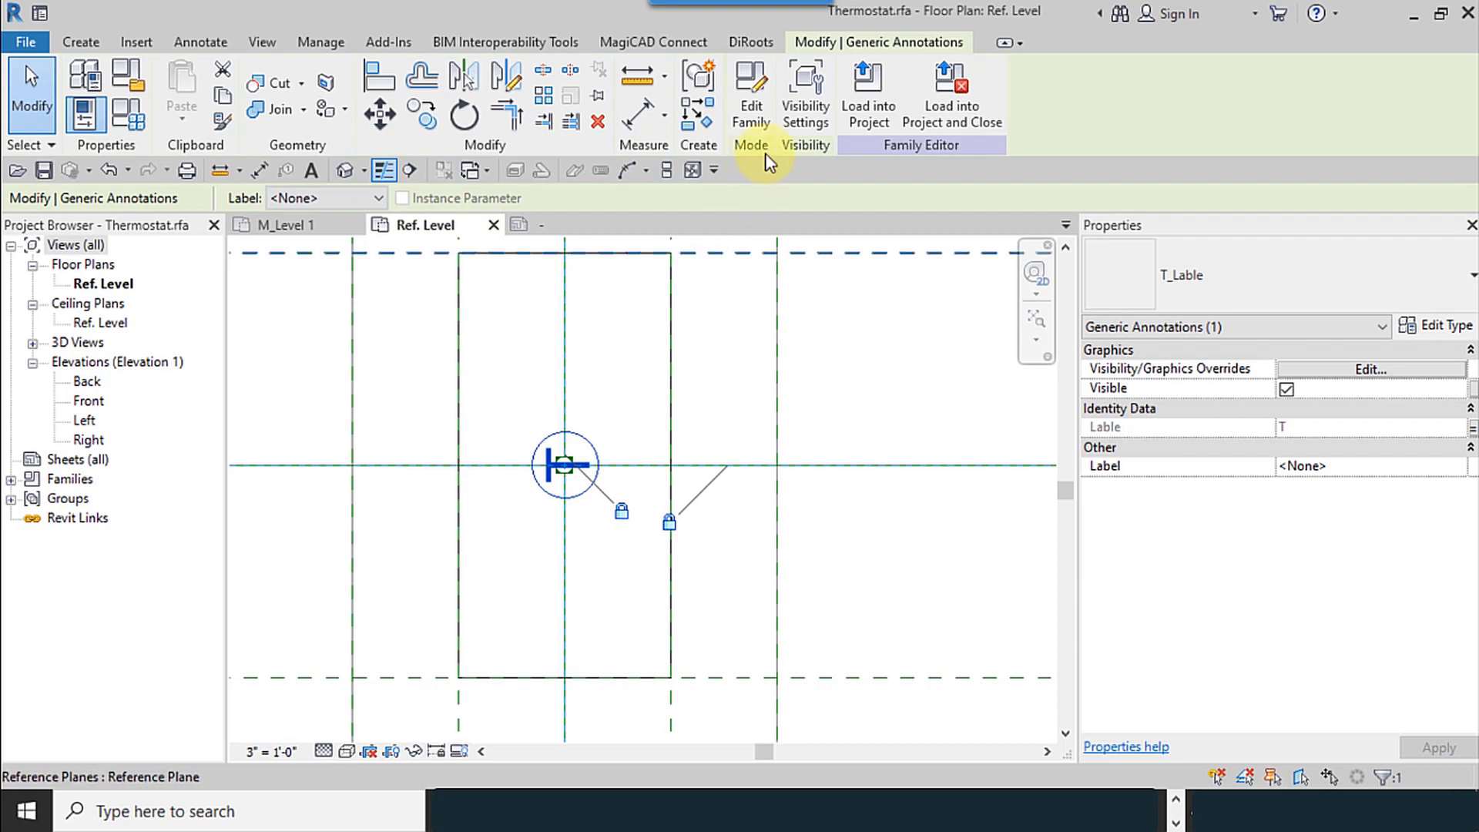
{"action": "left_click", "coordinate": [794, 125]}
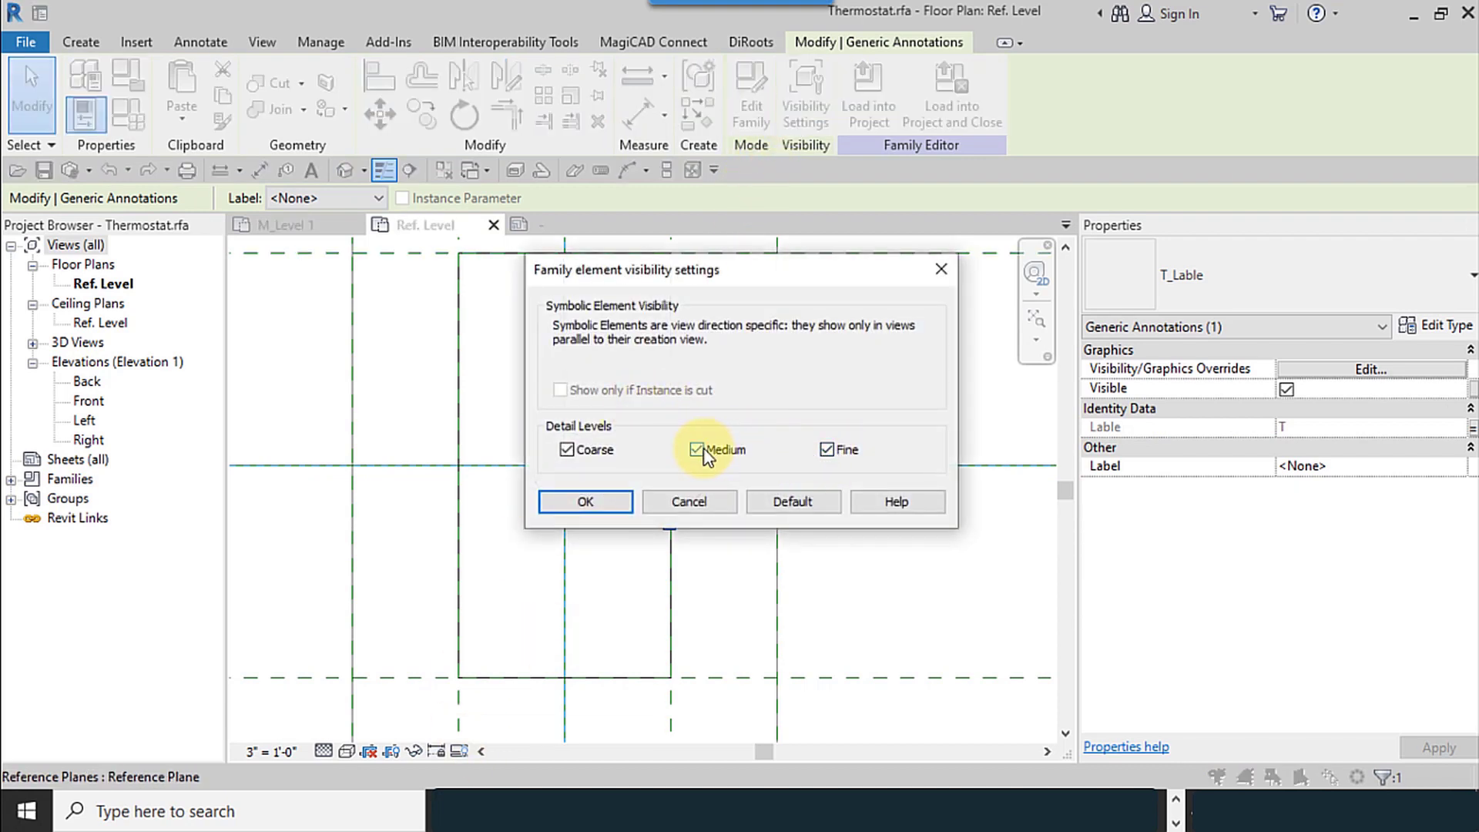
{"action": "left_click", "coordinate": [609, 505]}
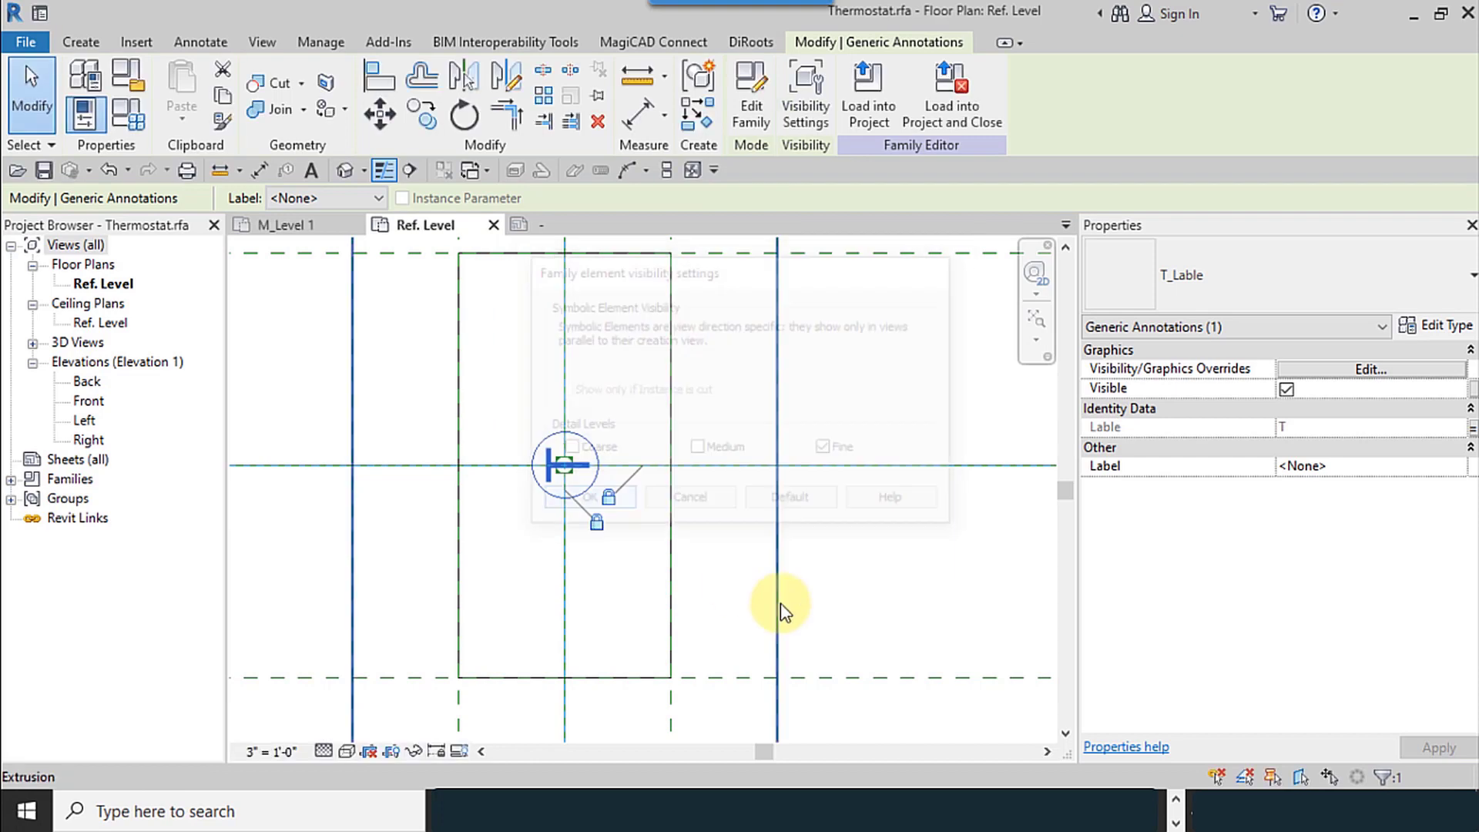
{"action": "left_click", "coordinate": [866, 124]}
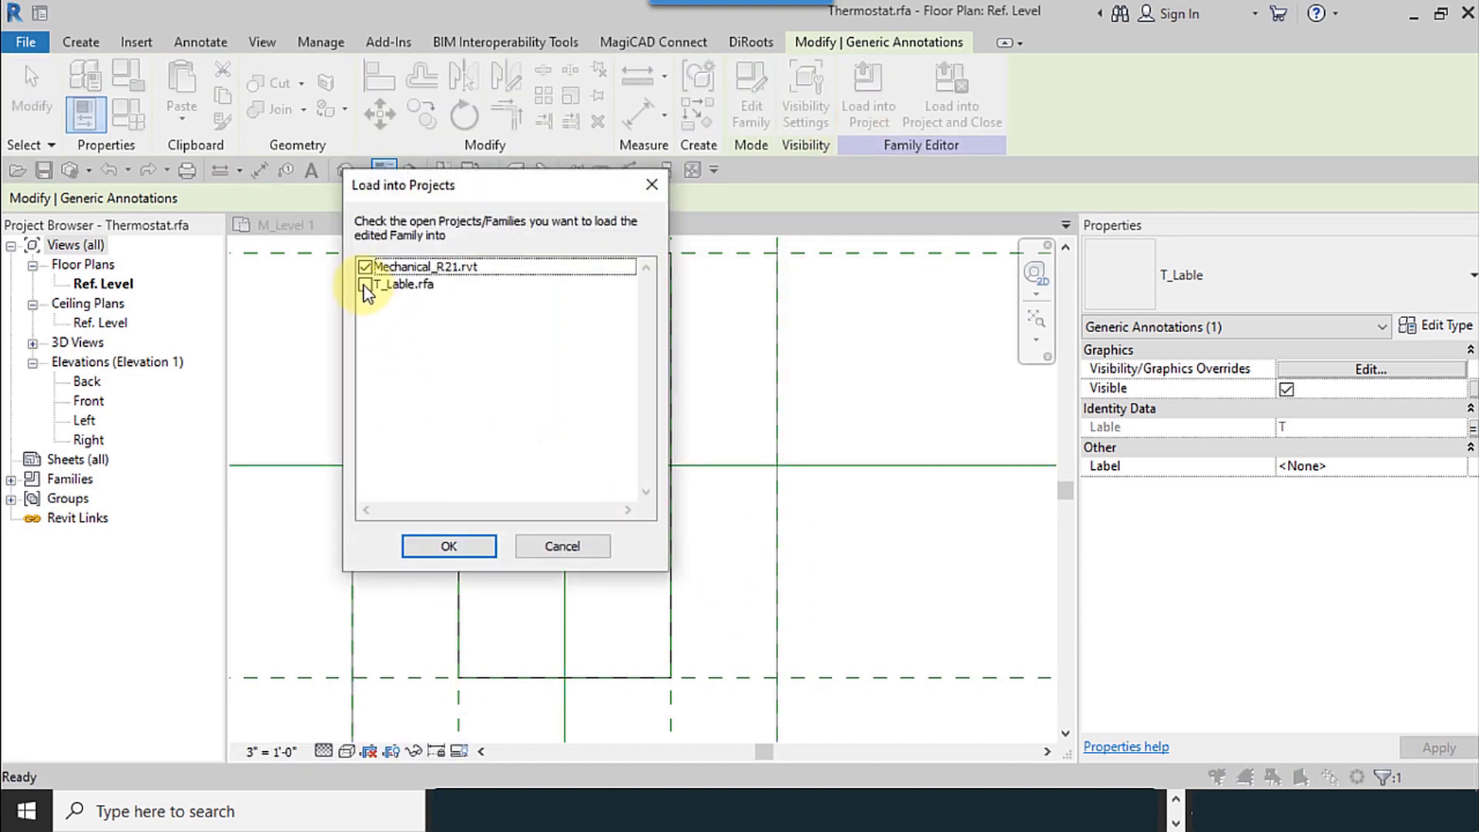
Finish loading into Mechanical_R21.rvt with overwritten parameters and view the plan at Fine detail
{"action": "left_click", "coordinate": [454, 547]}
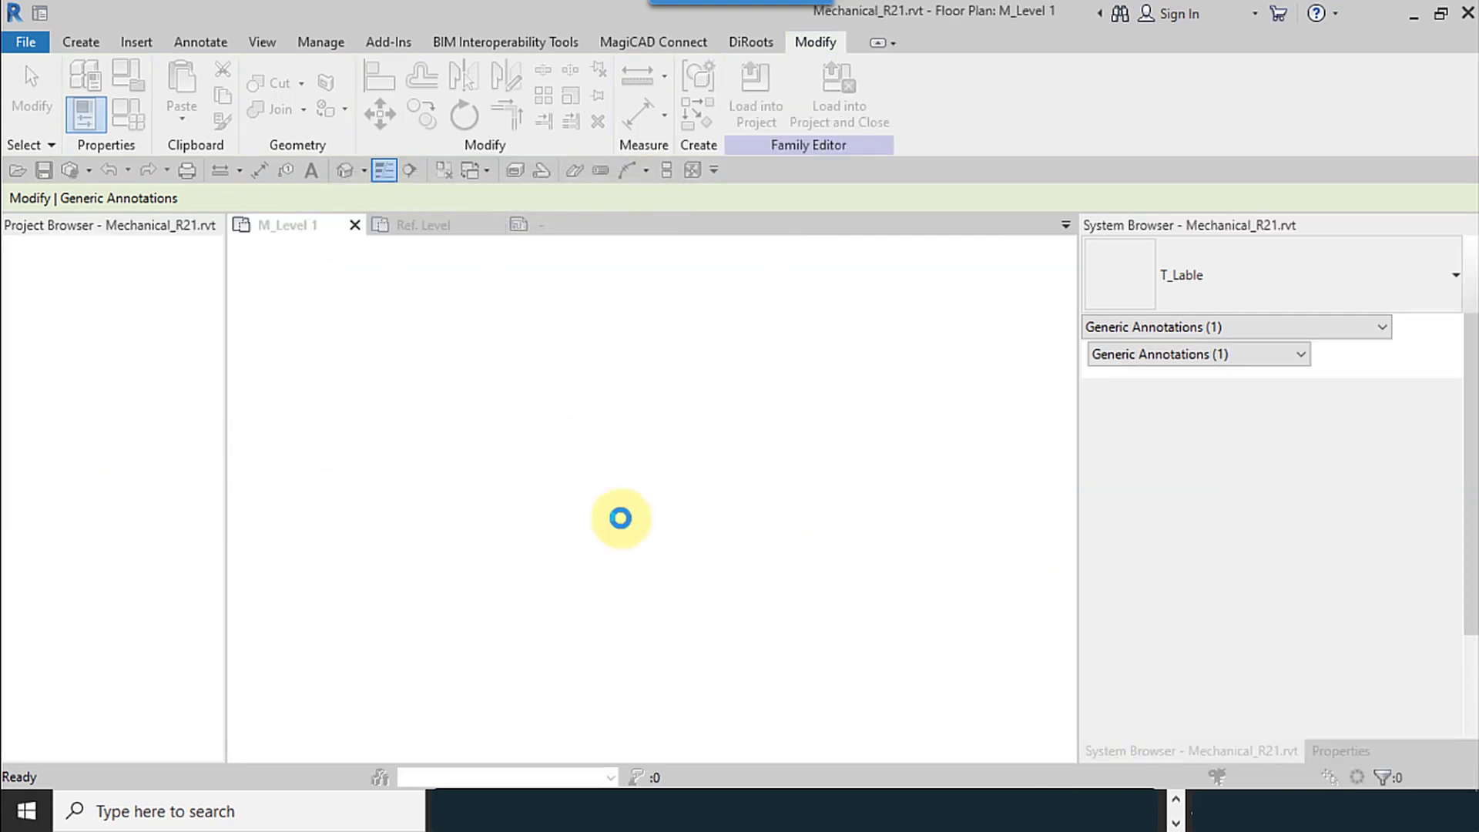
{"action": "left_click", "coordinate": [595, 398]}
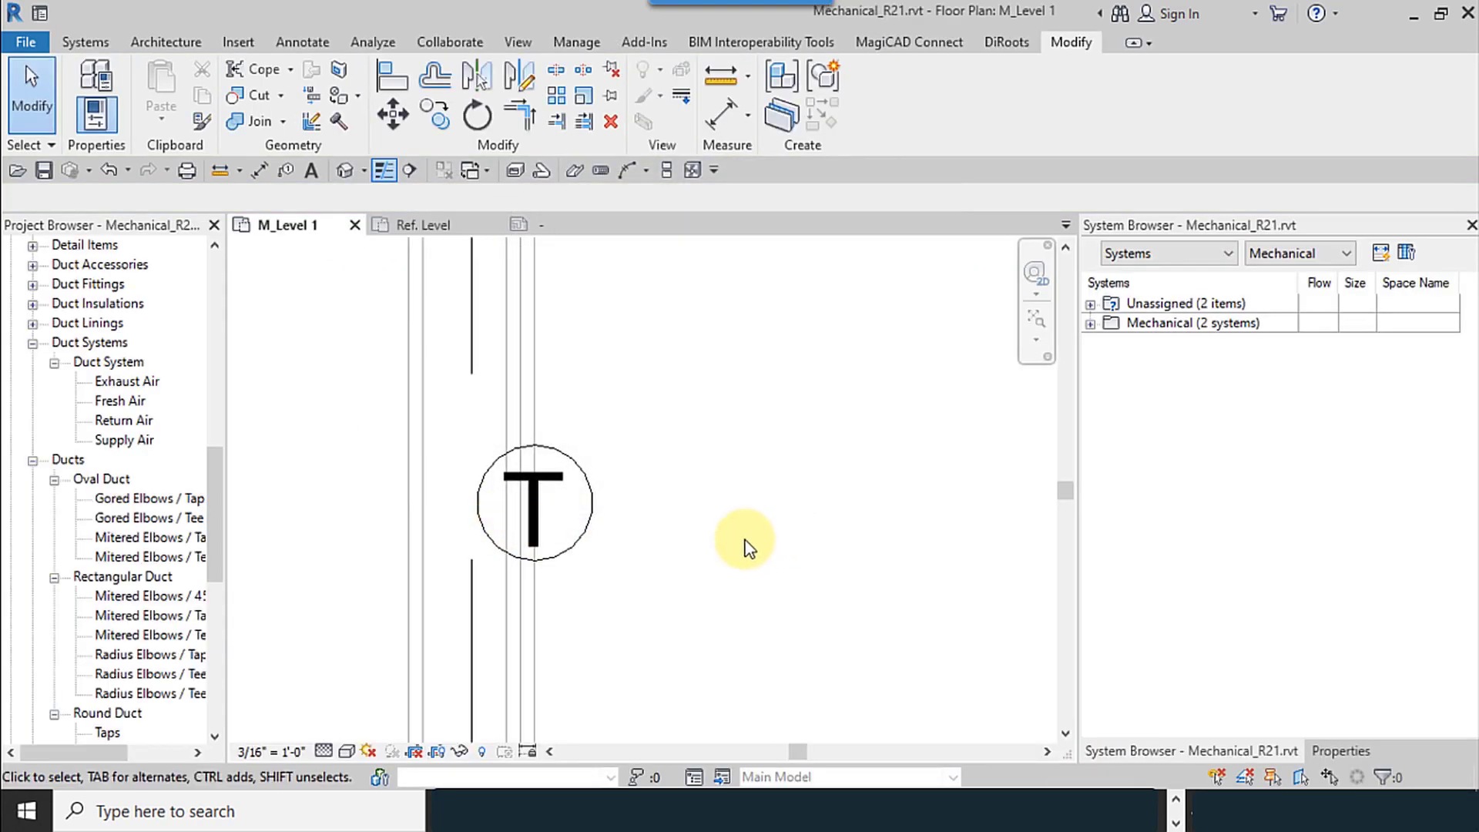
{"action": "left_click", "coordinate": [324, 752]}
{"action": "left_click", "coordinate": [335, 727]}
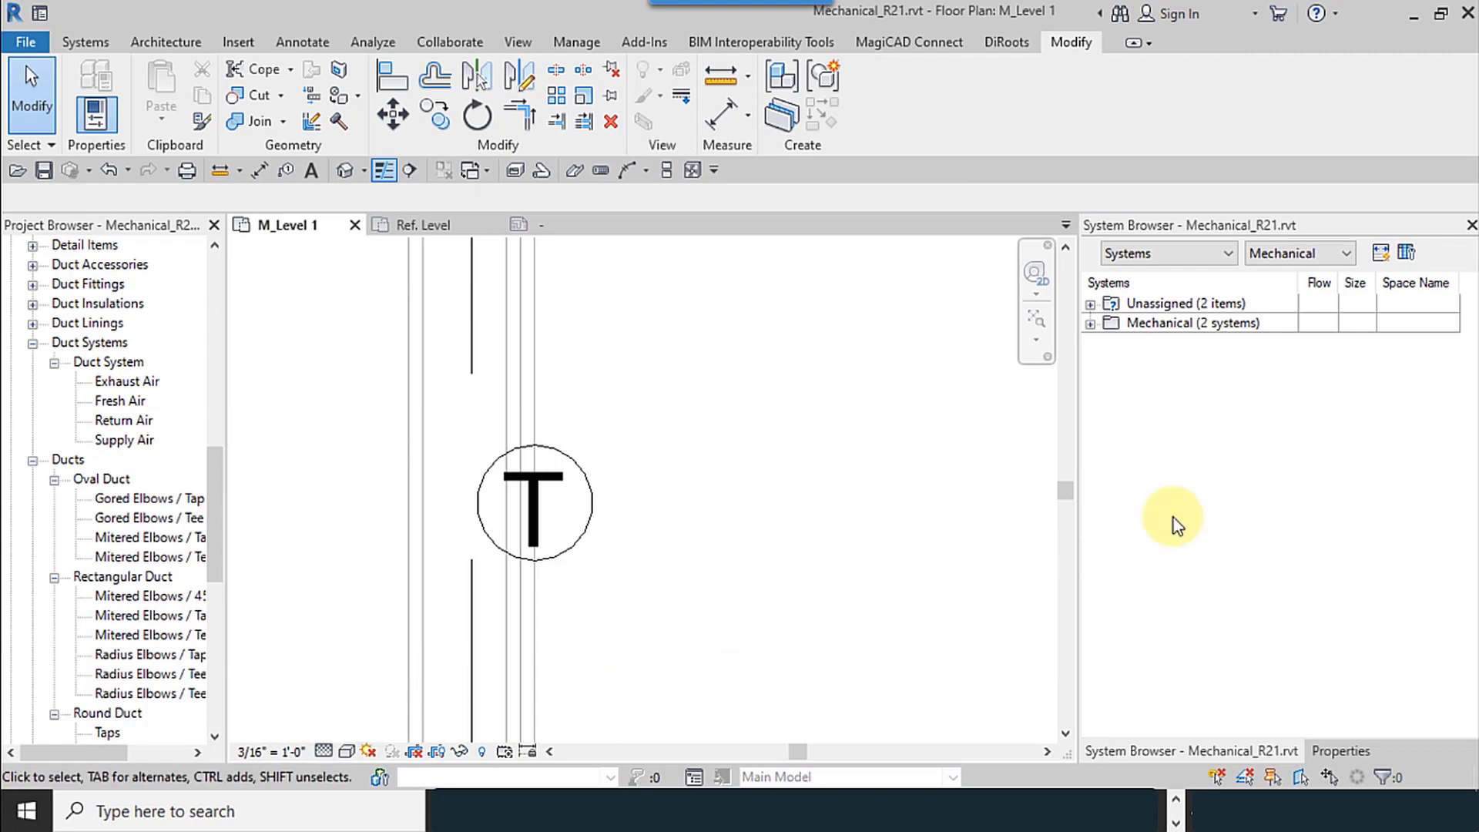
Remove Detail Level from the M_Test view template's controlled settings
{"action": "left_click", "coordinate": [1315, 751]}
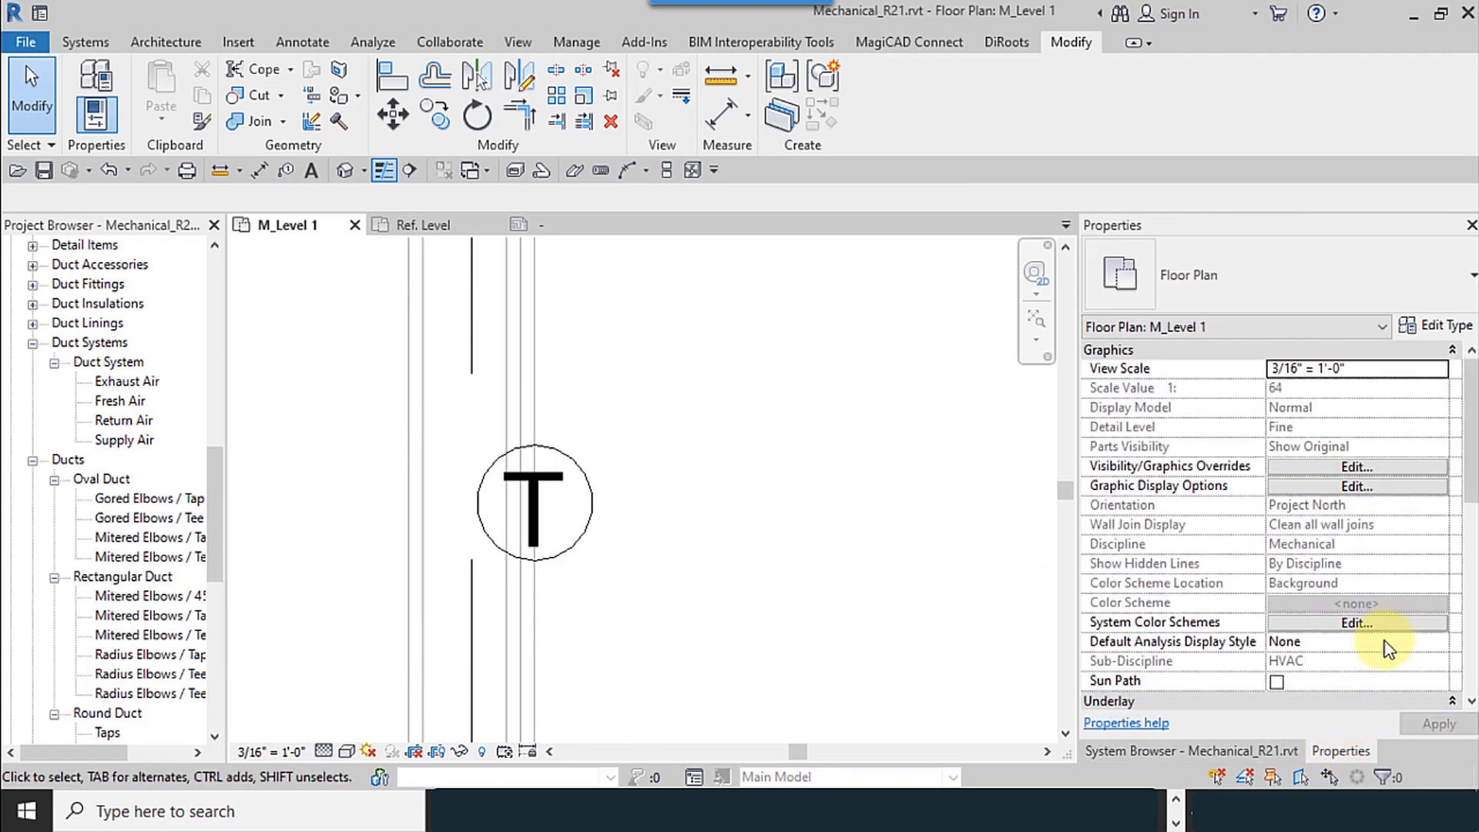
{"action": "scroll", "coordinate": [1380, 648], "scroll_direction": "down", "scroll_amount": 5}
{"action": "left_click", "coordinate": [1347, 509]}
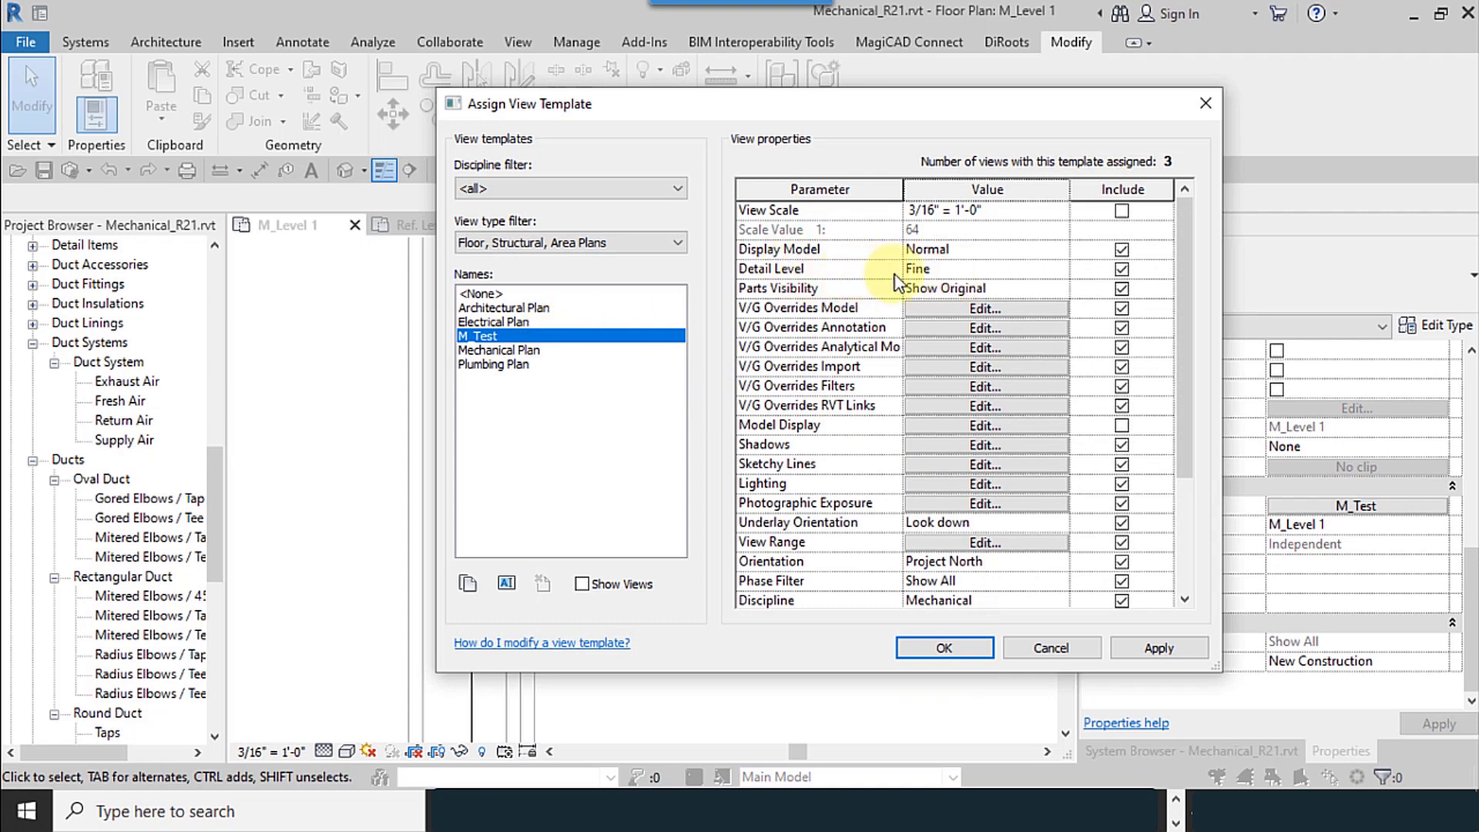
{"action": "left_click", "coordinate": [1121, 269]}
{"action": "left_click", "coordinate": [944, 648]}
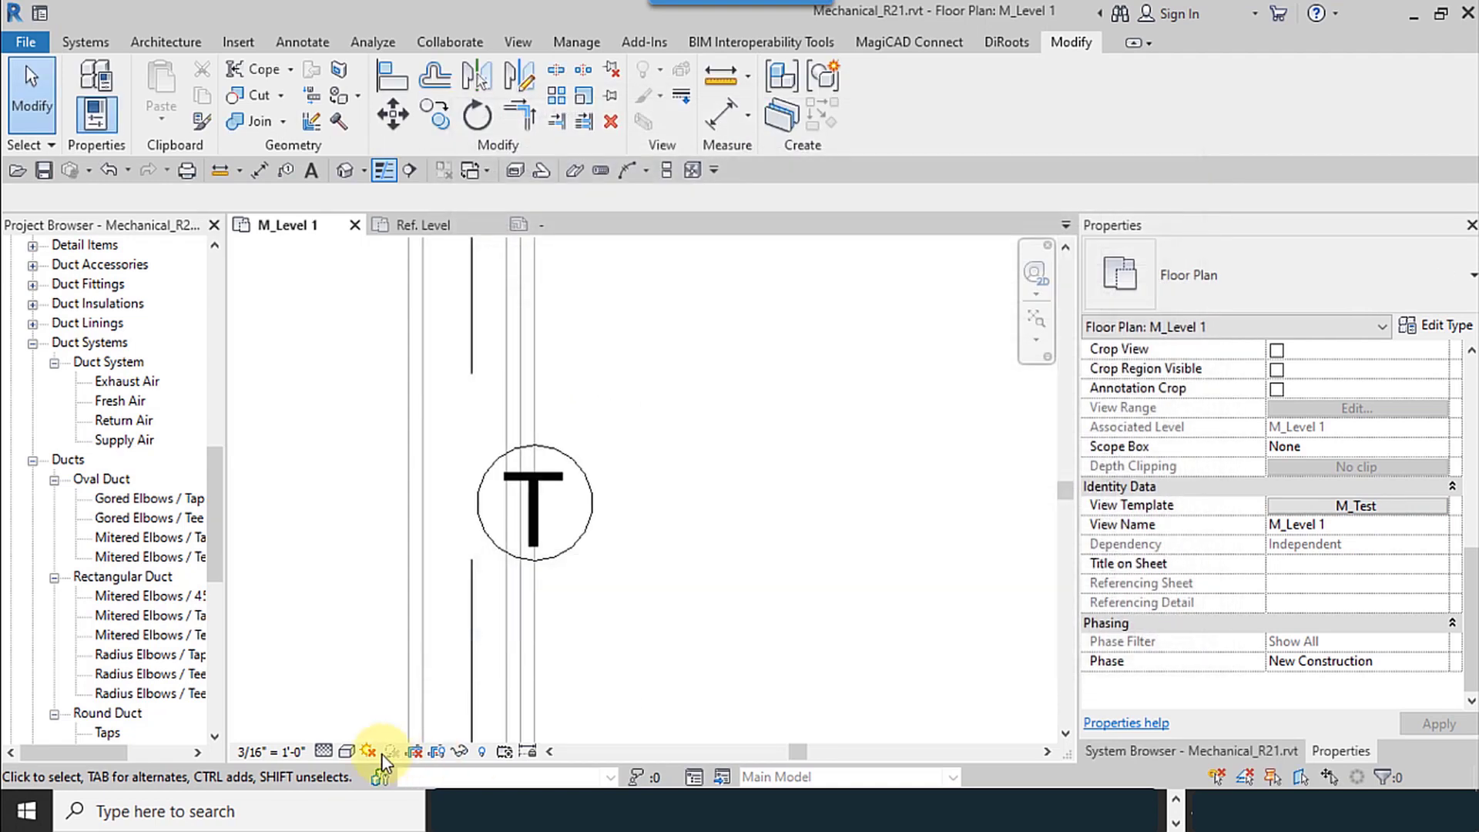
Set the M_Level 1 plan to Medium detail and Shaded visual style
{"action": "left_click", "coordinate": [289, 751]}
{"action": "left_click", "coordinate": [324, 751]}
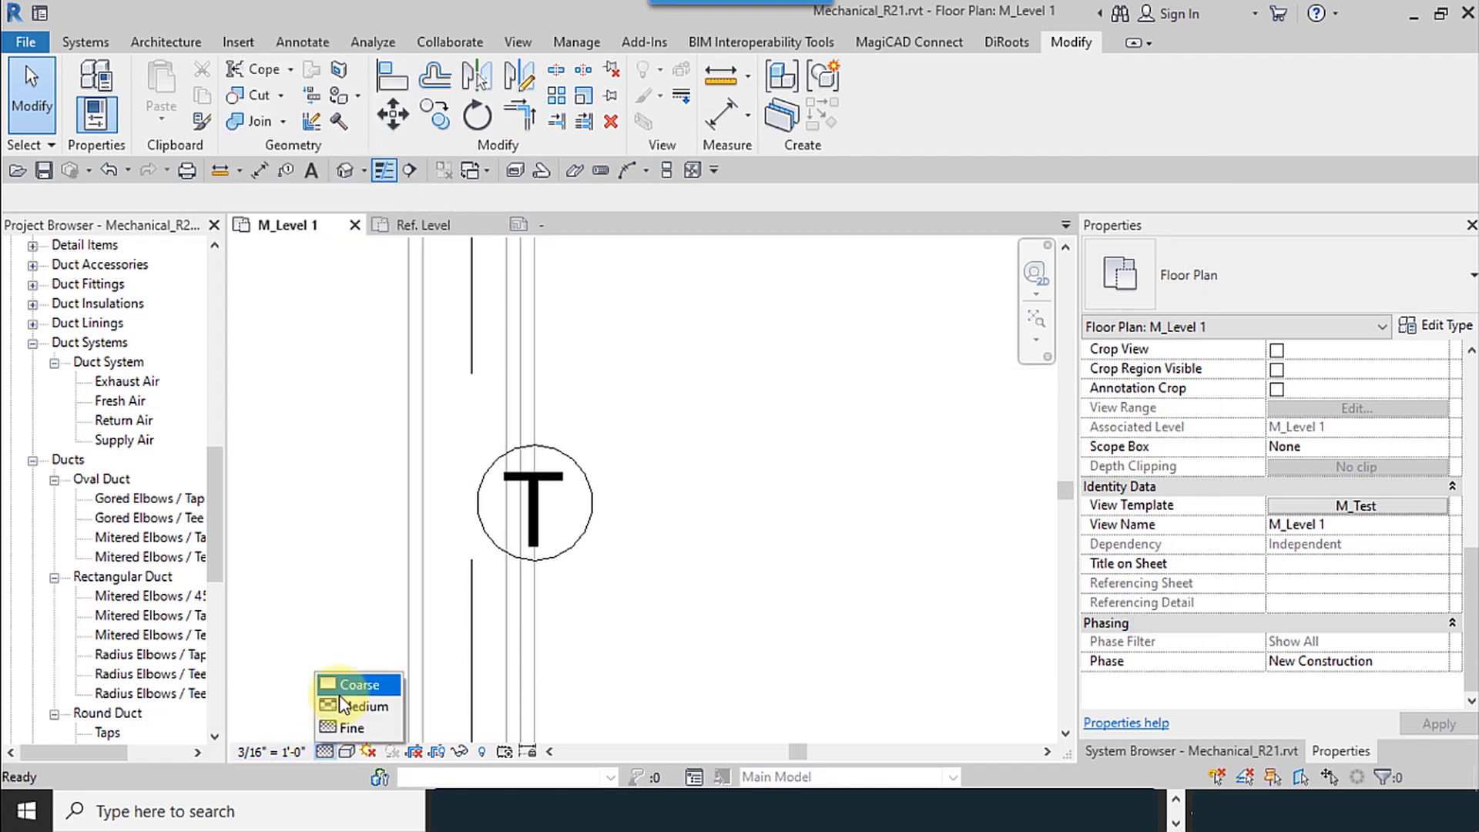
{"action": "left_click", "coordinate": [344, 709]}
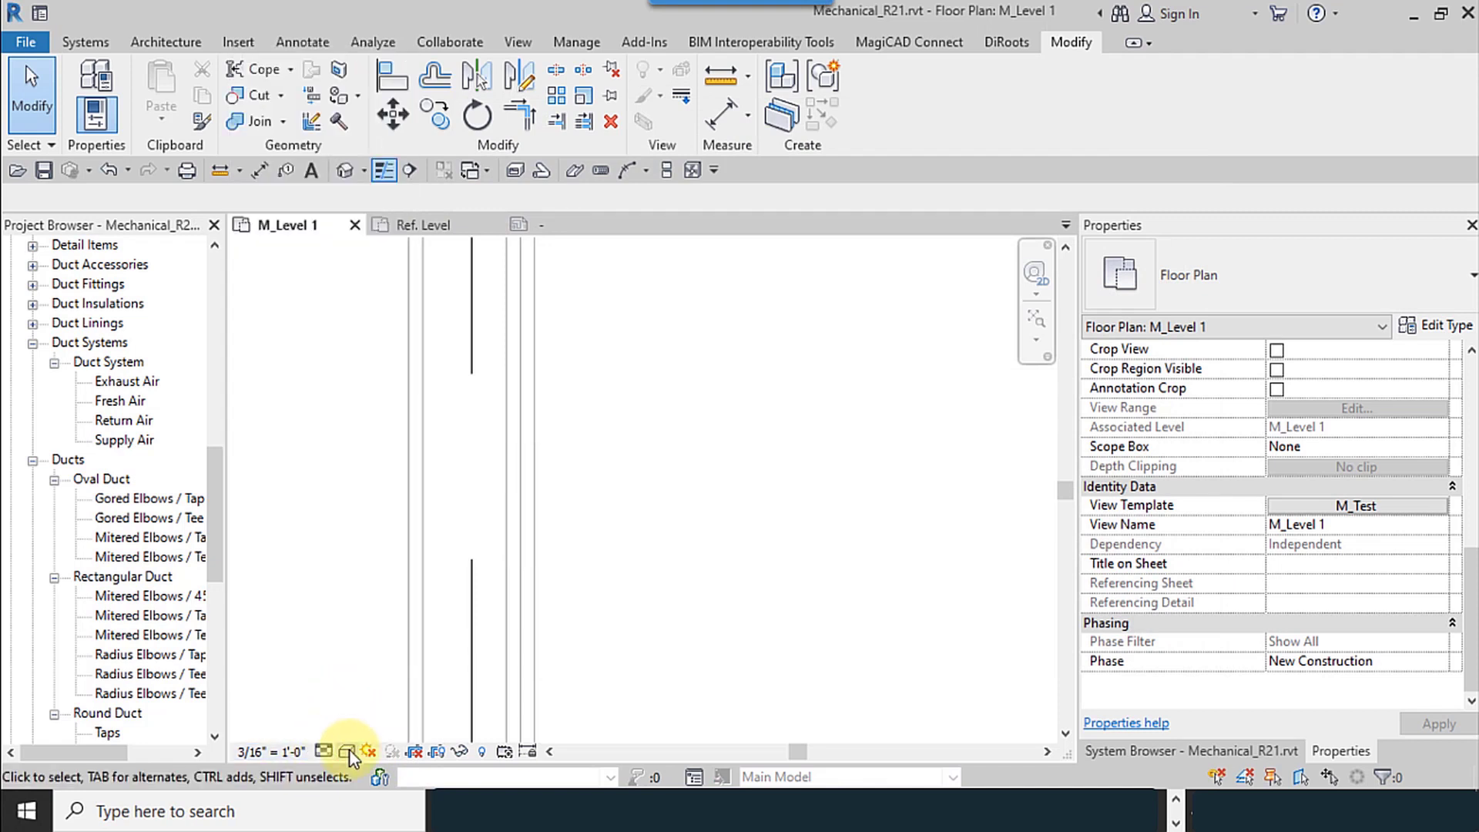
{"action": "left_click", "coordinate": [348, 753]}
{"action": "left_click", "coordinate": [360, 683]}
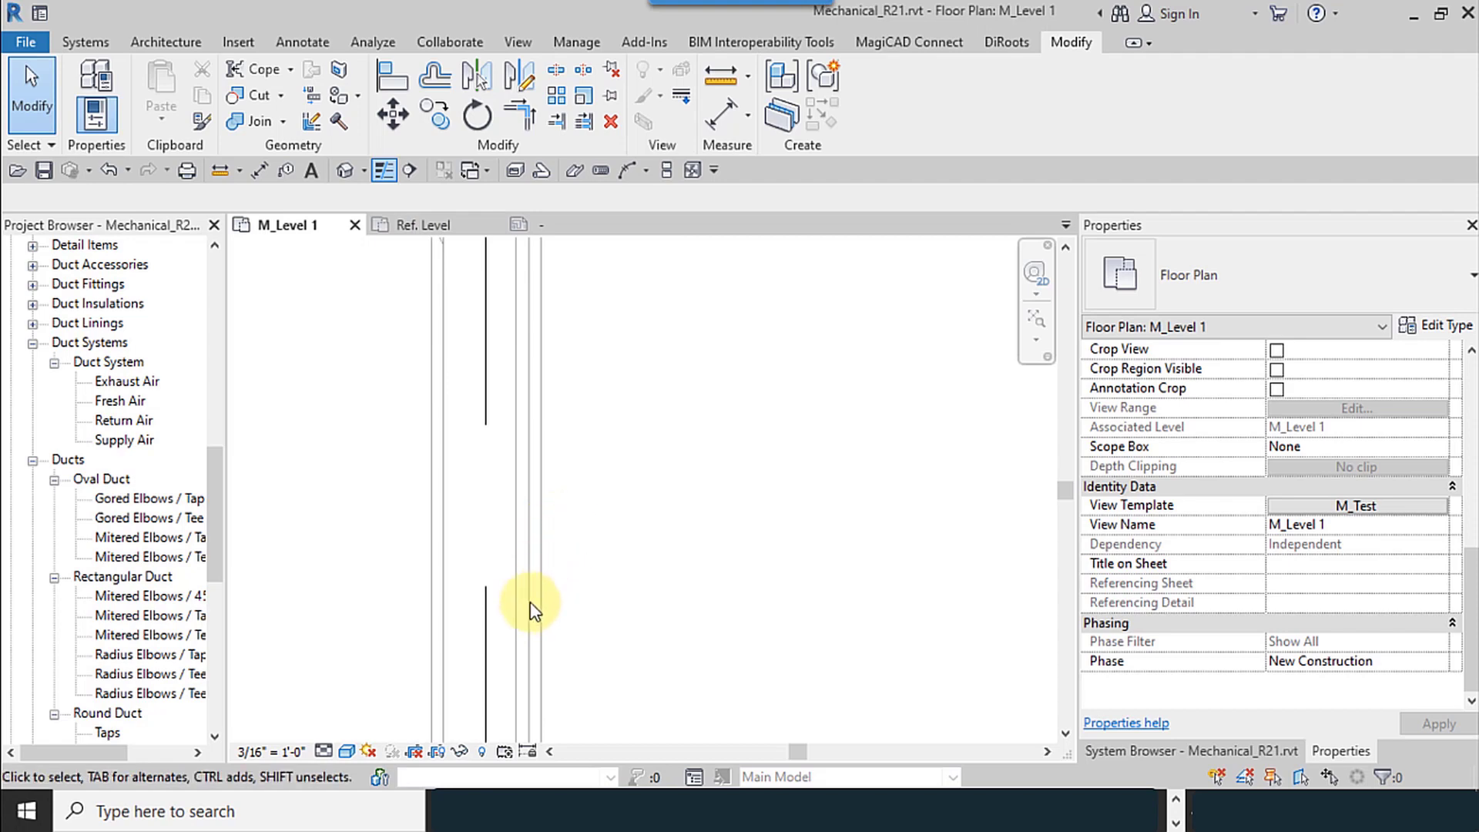
In the Ref. Level view, let the box extrusion also show in Left/Right views
{"action": "left_click", "coordinate": [456, 229]}
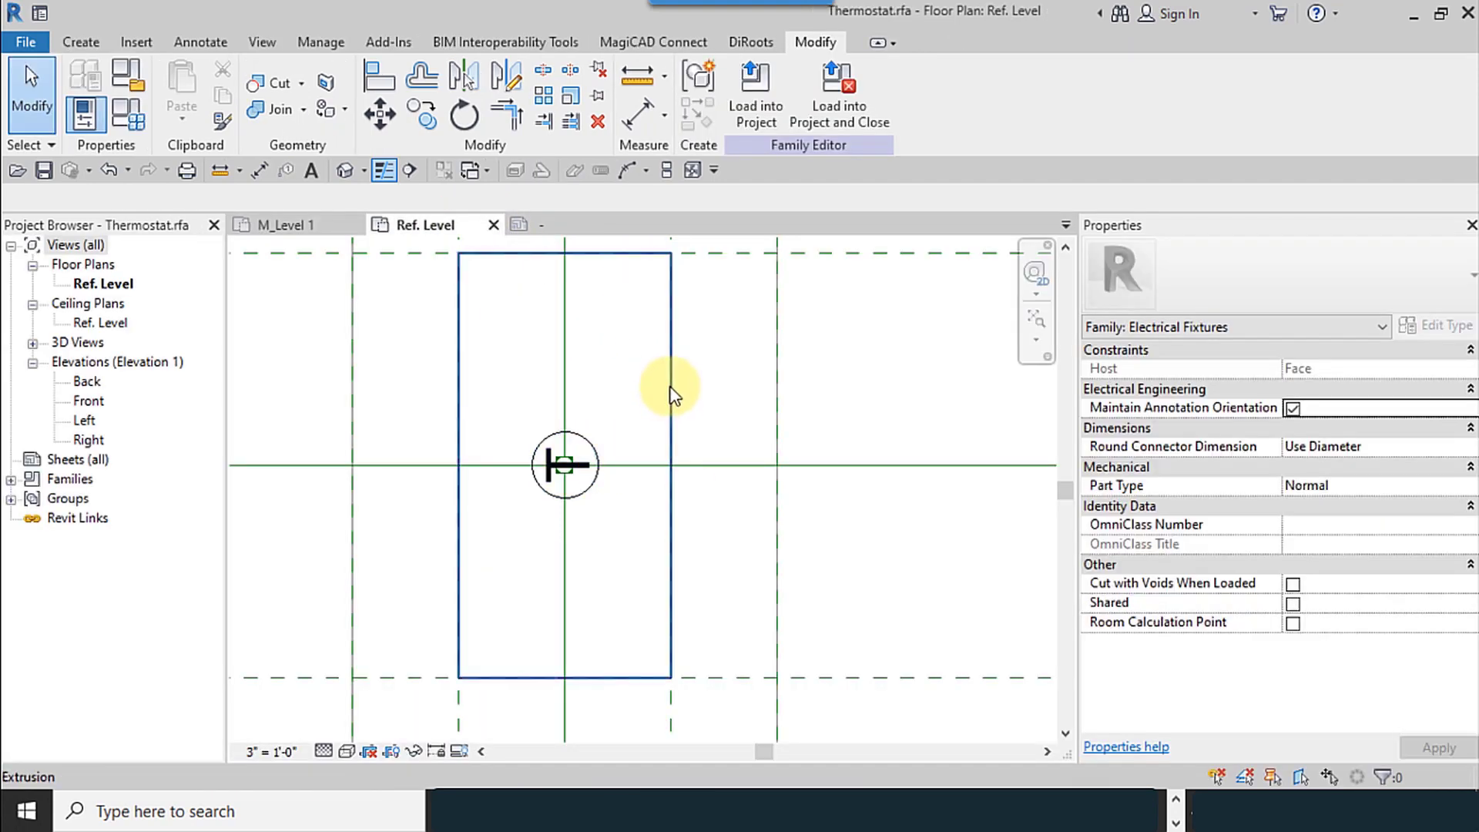
{"action": "left_click", "coordinate": [671, 390]}
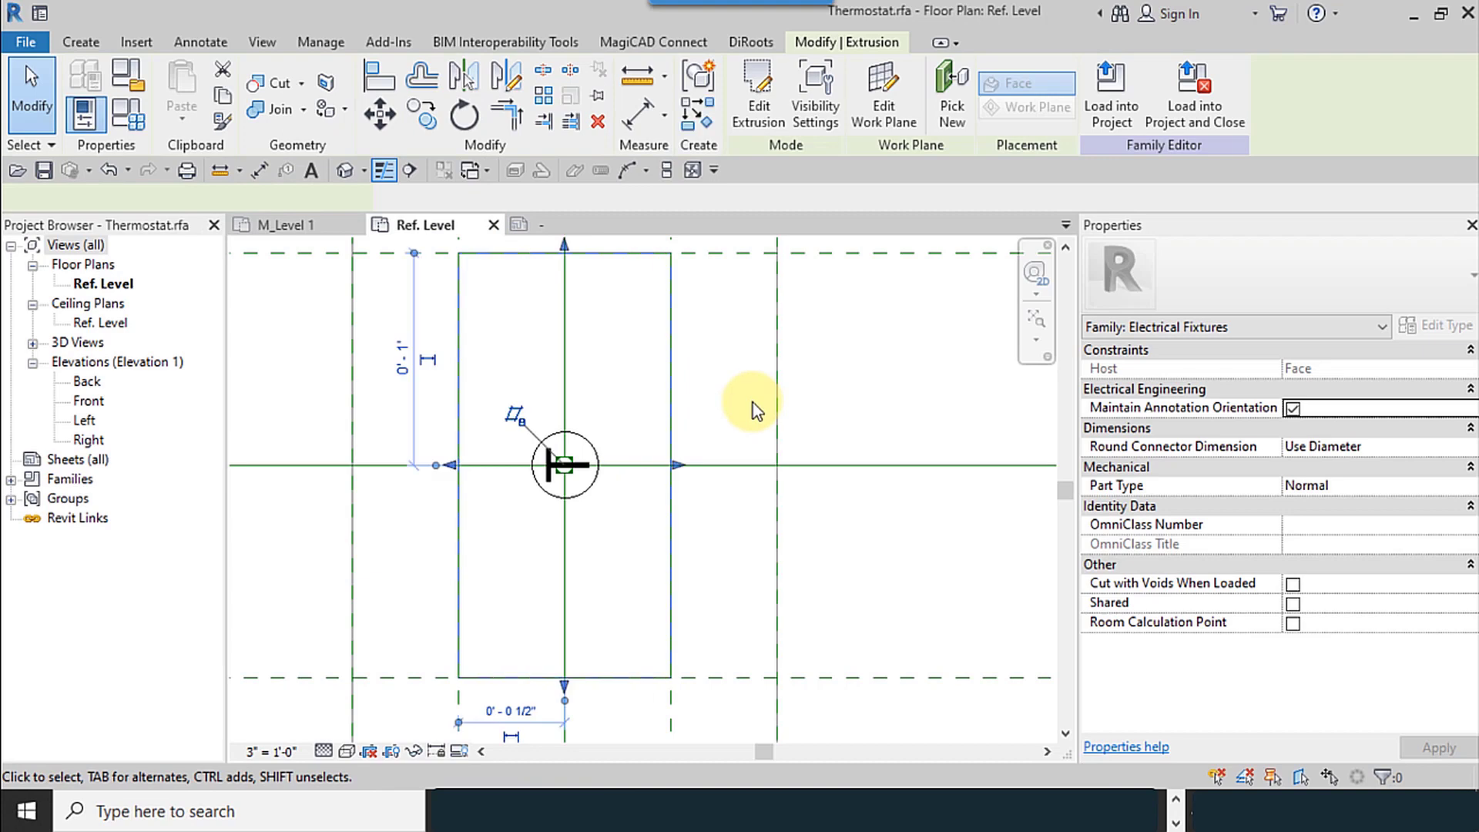
{"action": "left_click", "coordinate": [815, 108]}
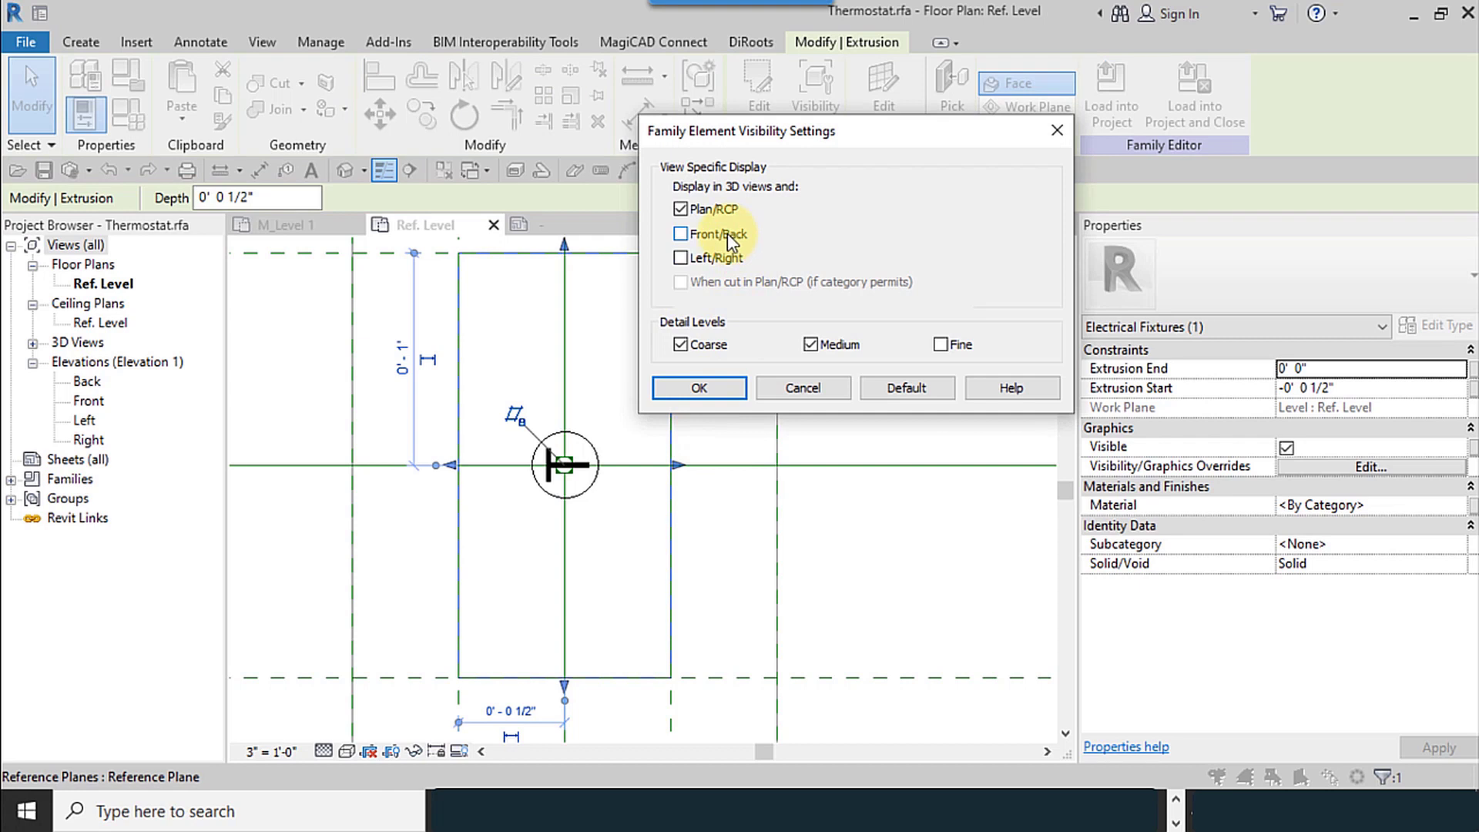
{"action": "left_click", "coordinate": [722, 265]}
{"action": "left_click", "coordinate": [699, 387]}
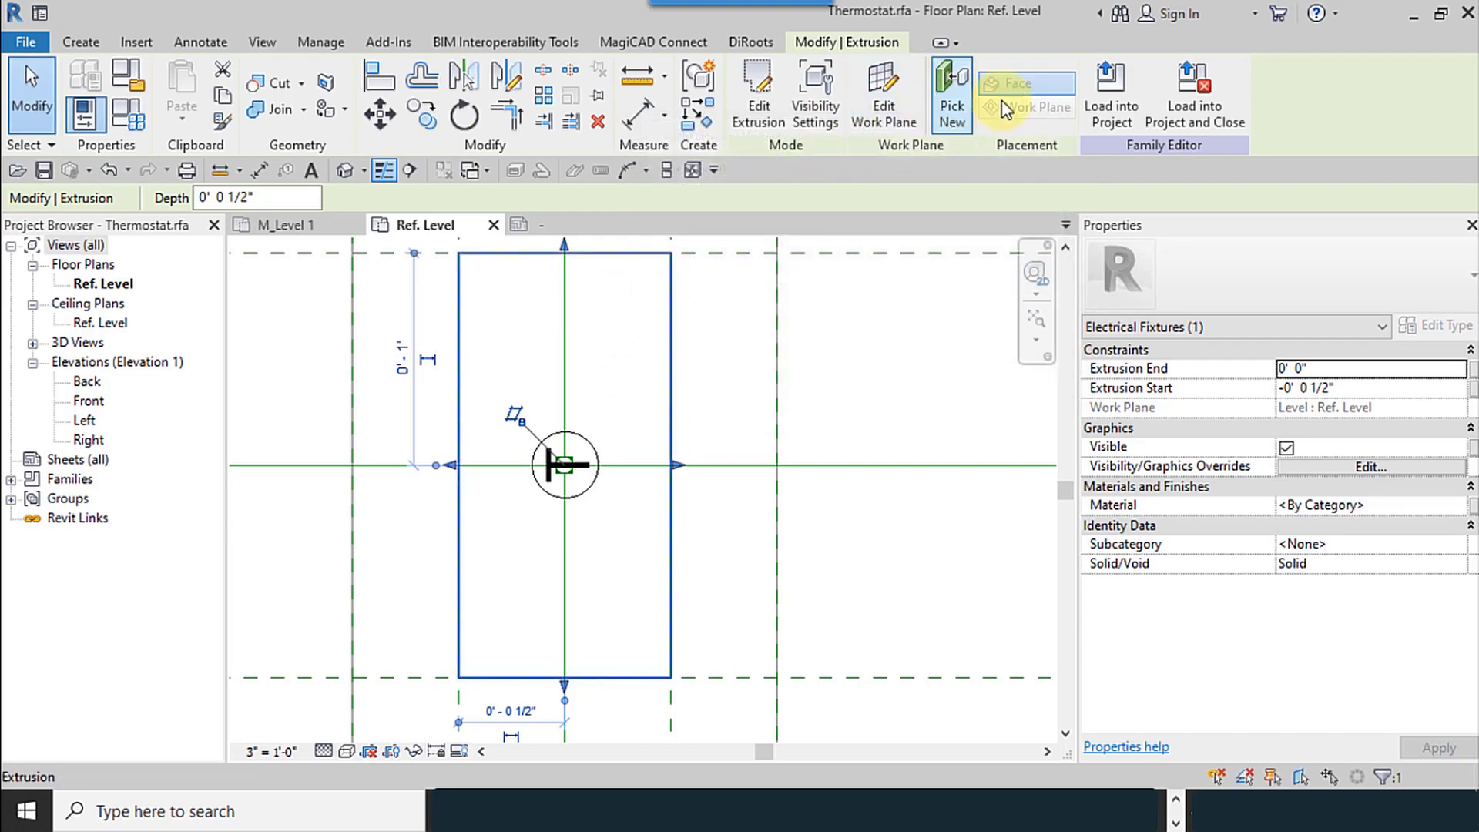
Reload the family into Mechanical_R21.rvt, overwriting parameters, and view the plan at Fine detail
{"action": "left_click", "coordinate": [1111, 96]}
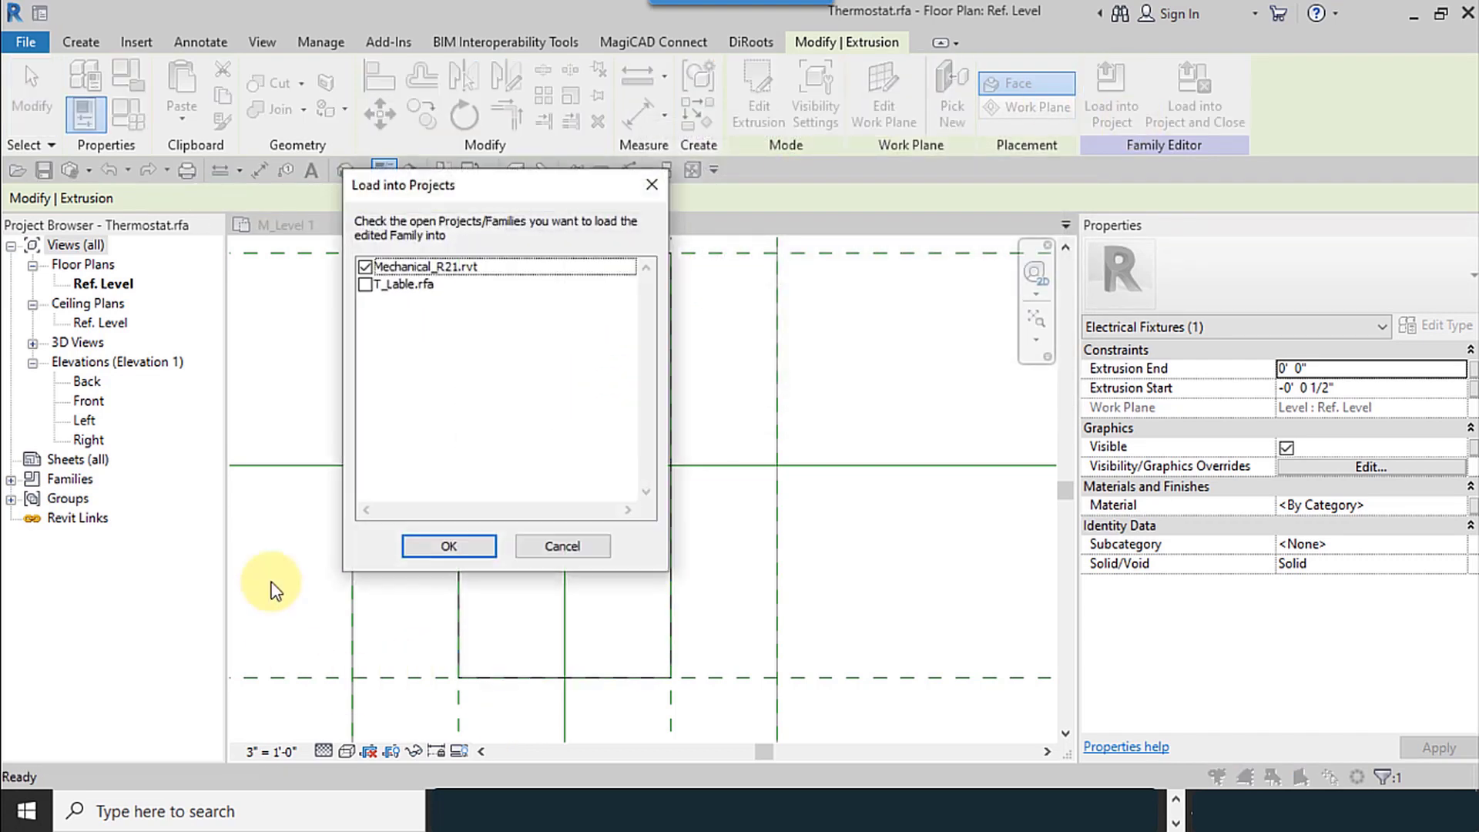
{"action": "left_click", "coordinate": [478, 543]}
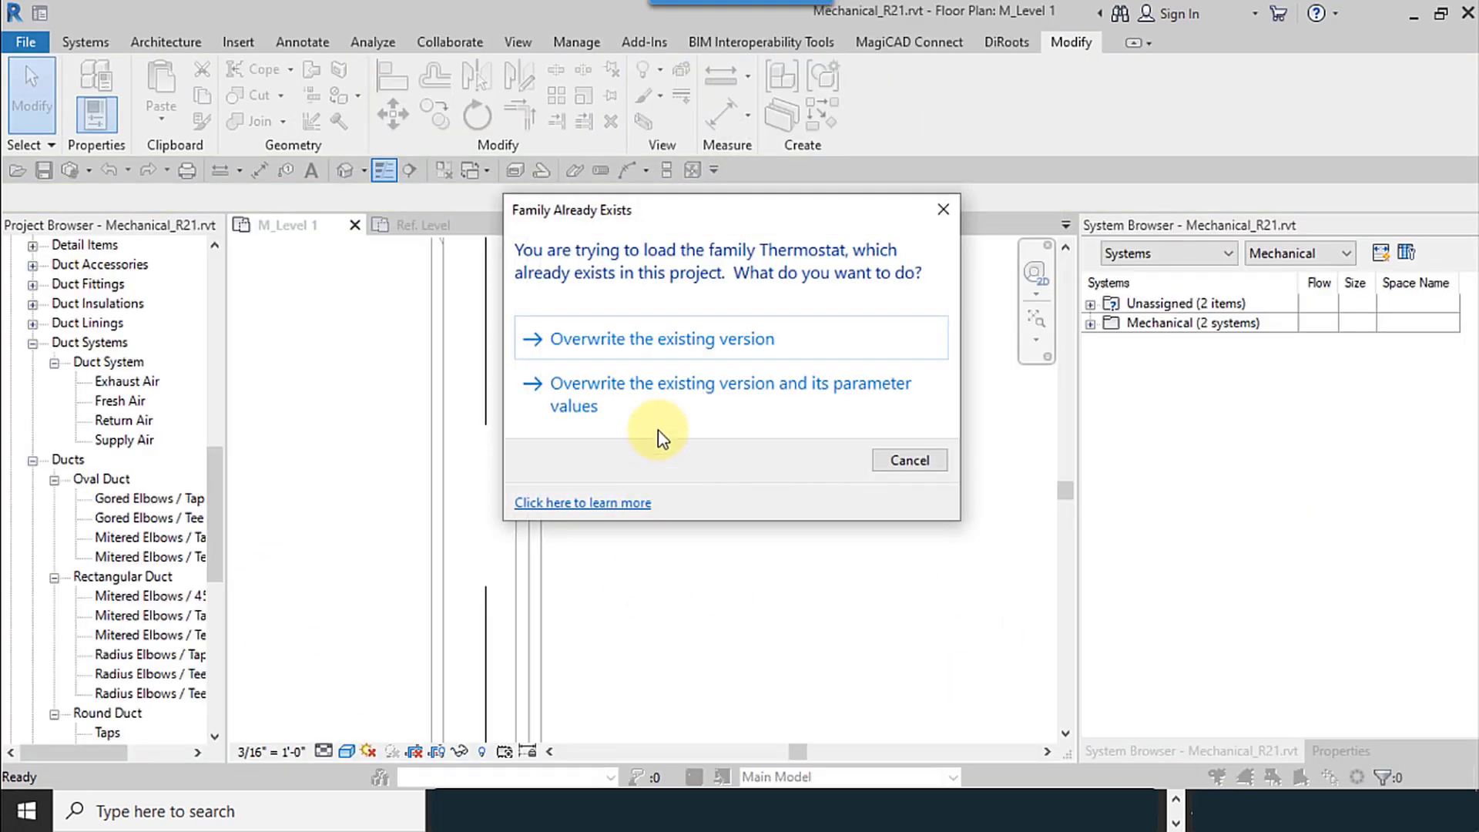
{"action": "left_click", "coordinate": [659, 420]}
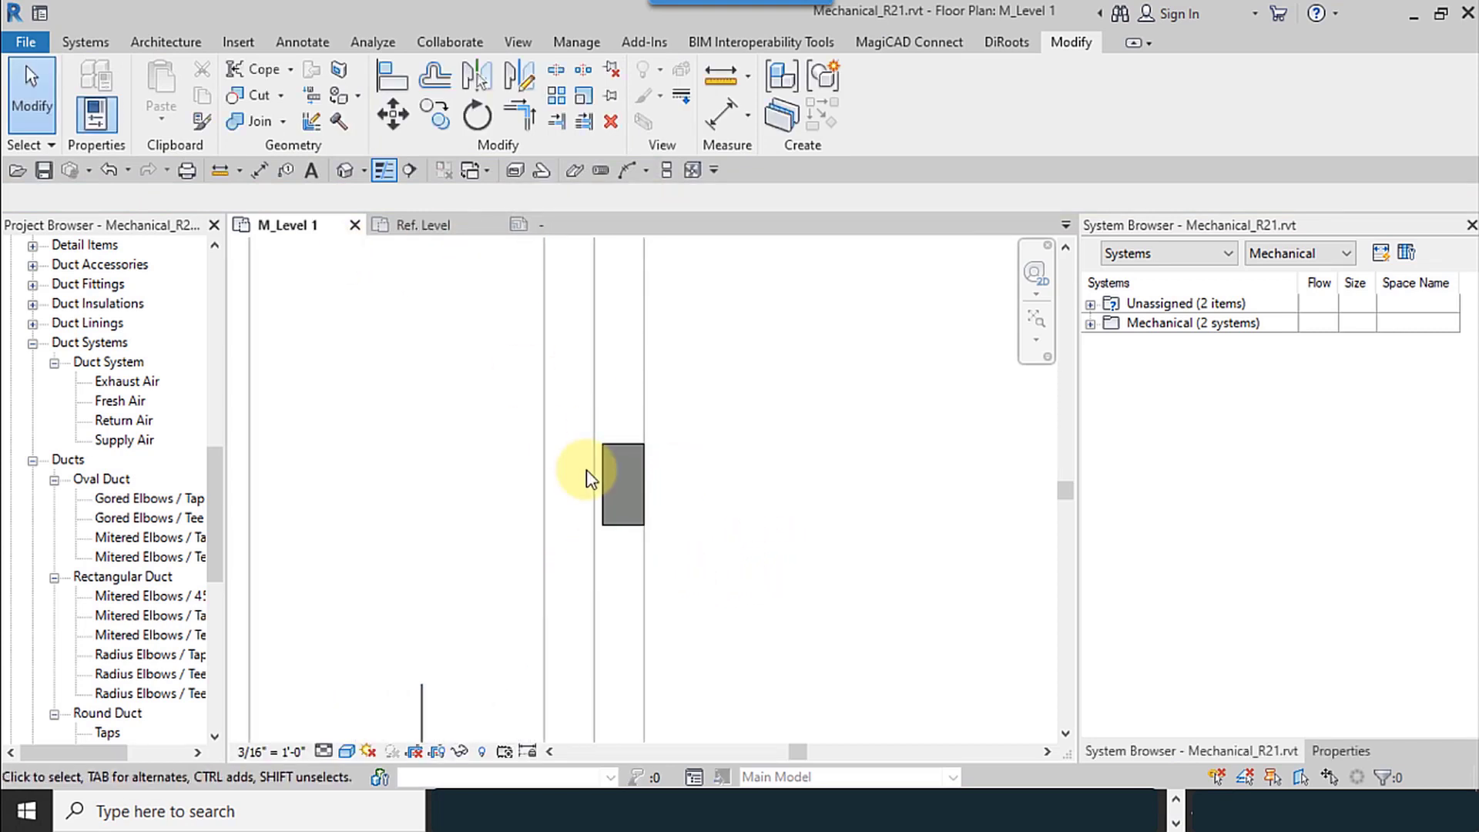
{"action": "scroll", "coordinate": [587, 473], "scroll_direction": "down", "scroll_amount": 2}
{"action": "left_click", "coordinate": [324, 751]}
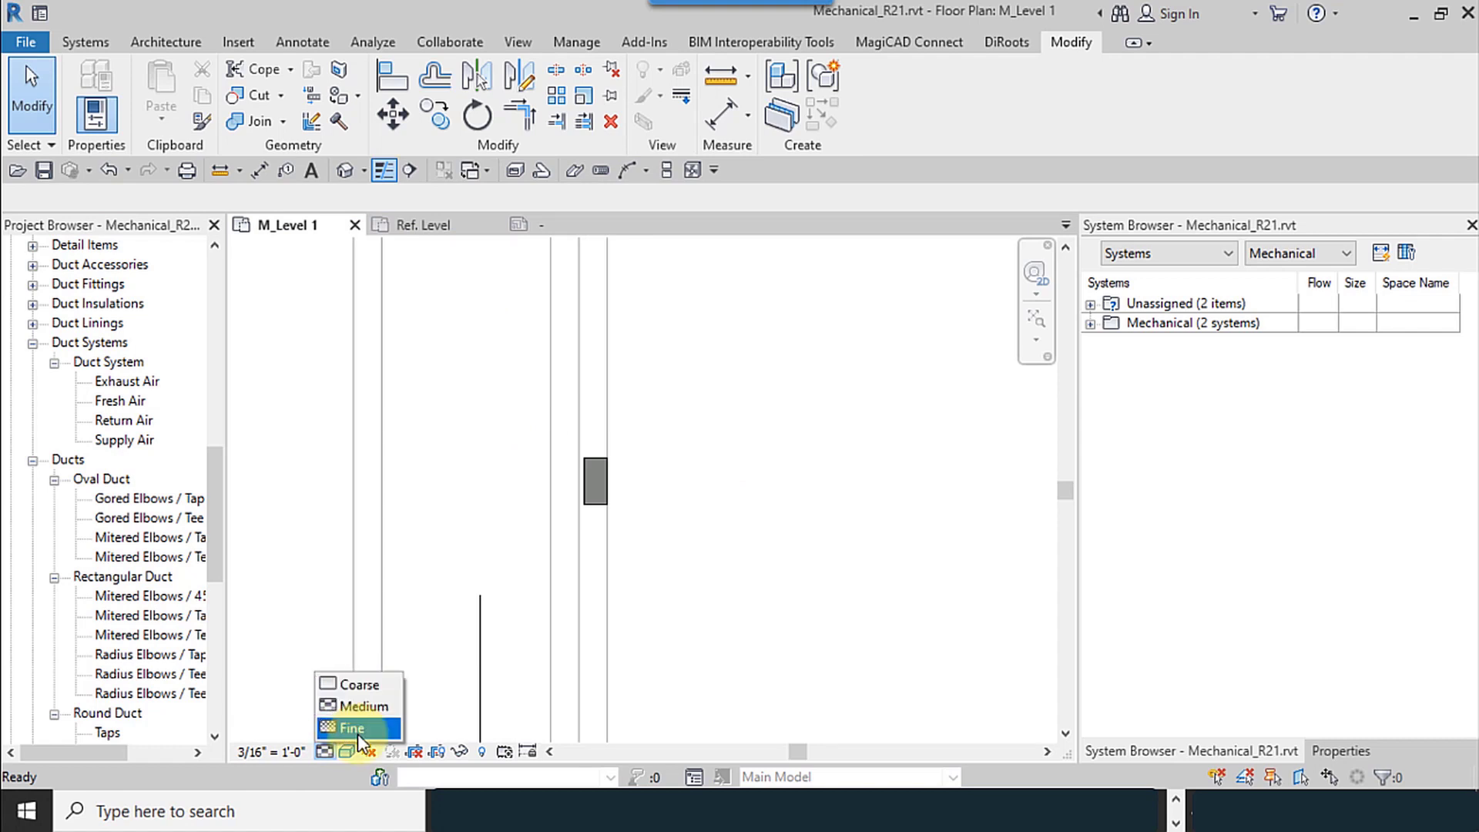
{"action": "left_click", "coordinate": [350, 727]}
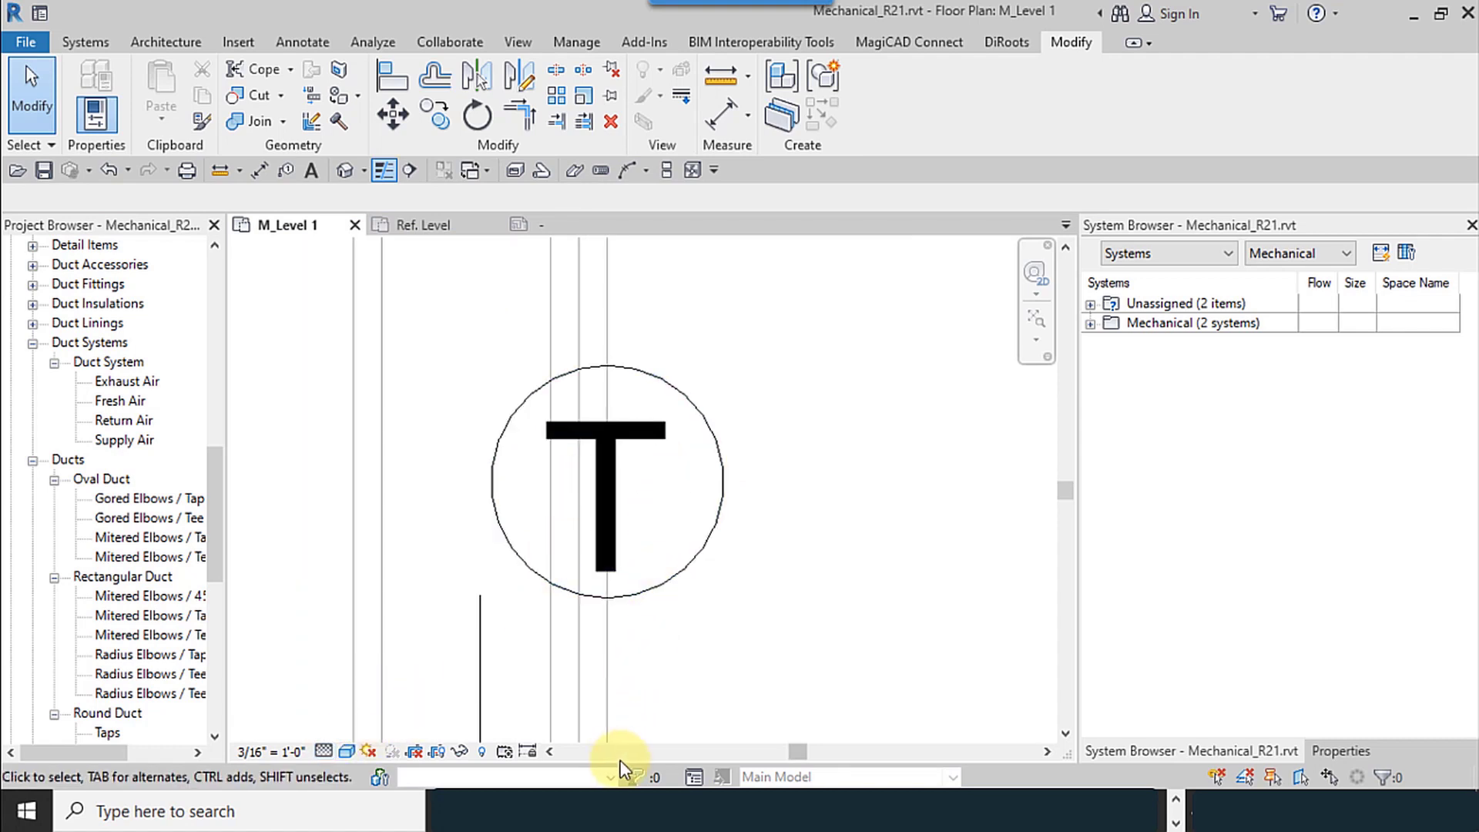
{"action": "left_click", "coordinate": [593, 502]}
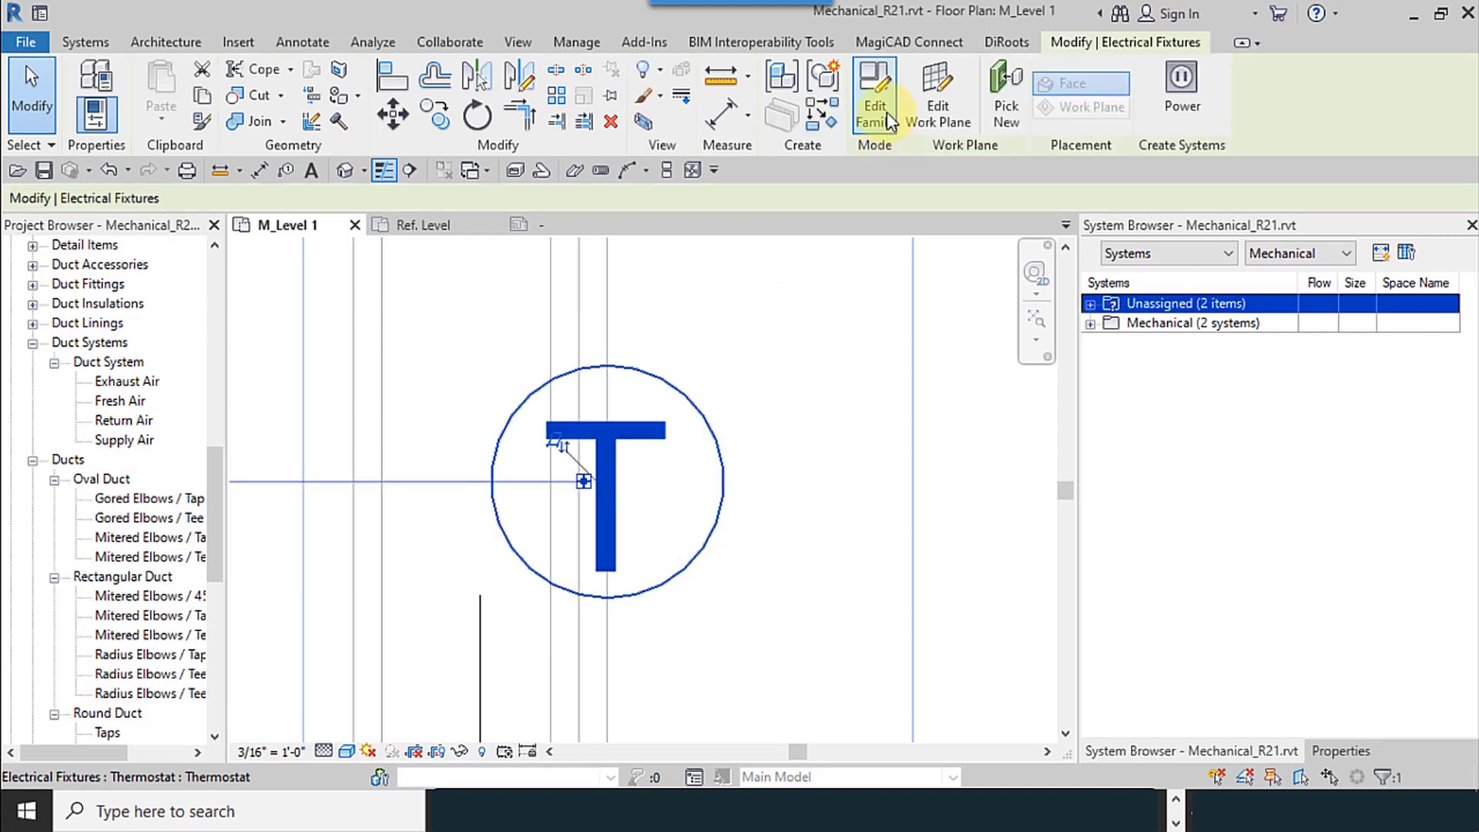
Edit the Thermostat family and make the inner extrusion visible in all view directions
{"action": "left_click", "coordinate": [878, 108]}
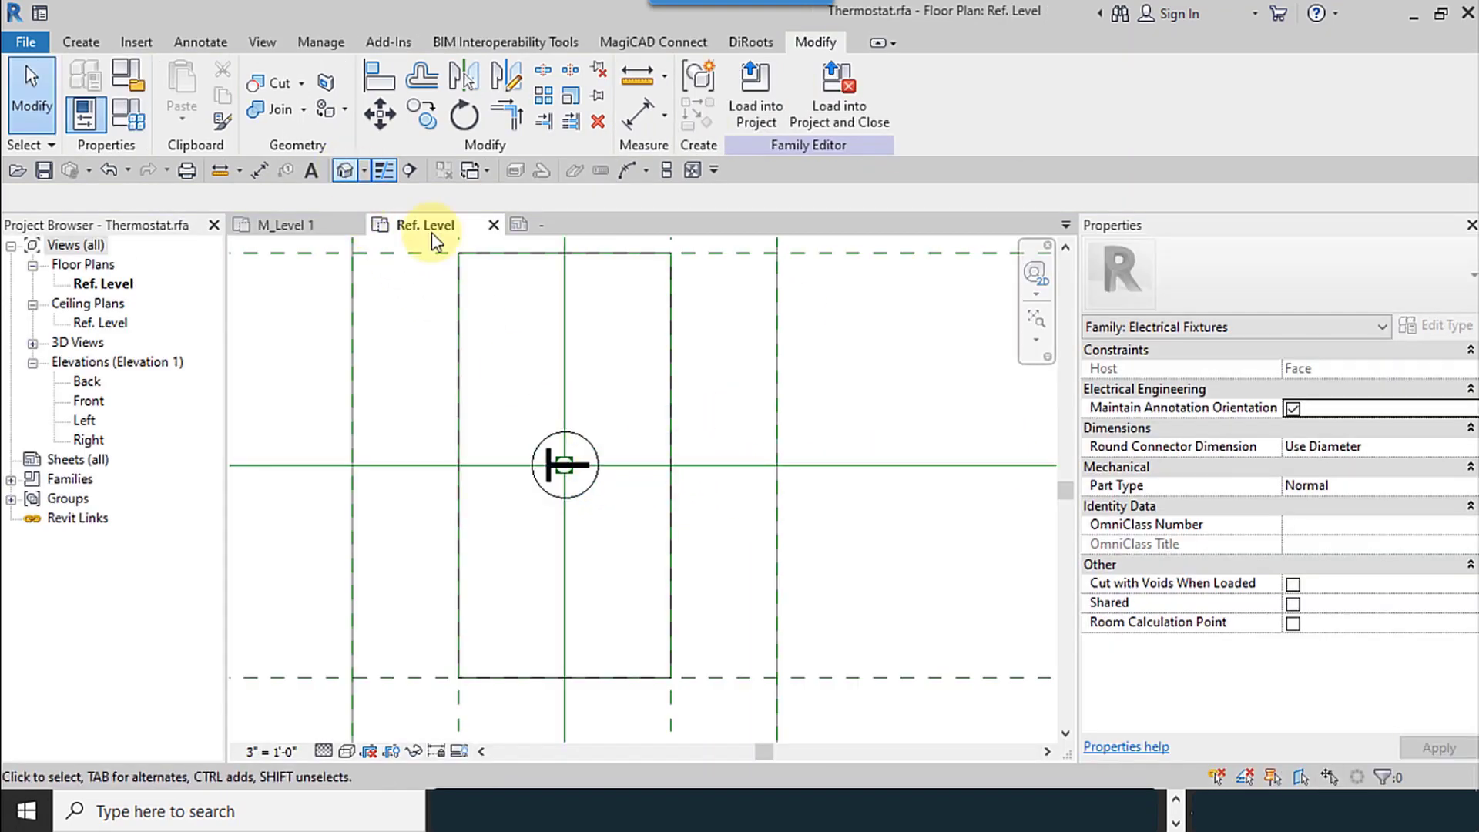
{"action": "scroll", "coordinate": [701, 473], "scroll_direction": "up", "scroll_amount": 5}
{"action": "middle_click_drag", "start_coordinate": [648, 456], "coordinate": [627, 522], "text": "shift"}
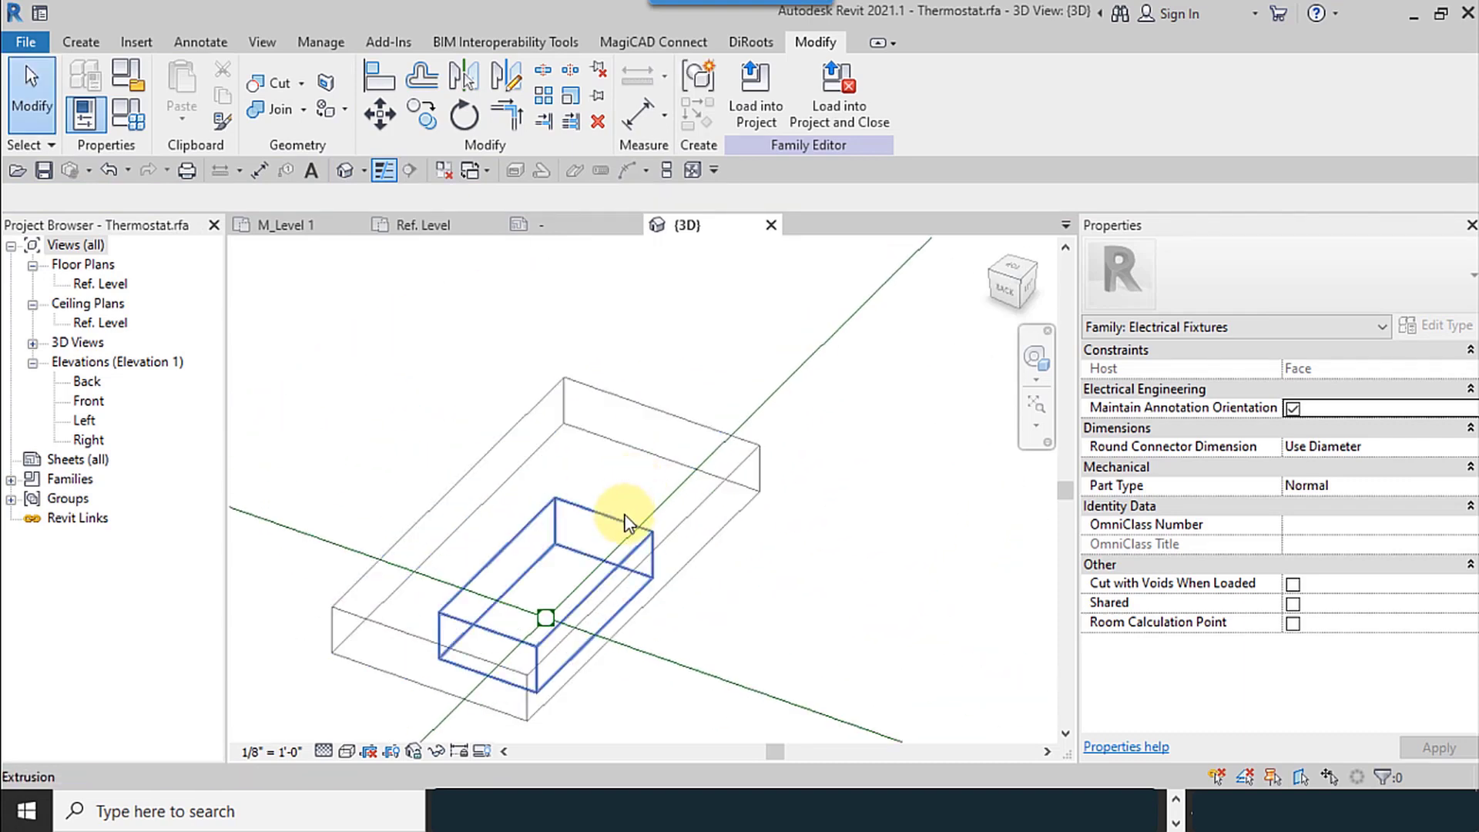
{"action": "left_click", "coordinate": [625, 524]}
{"action": "left_click", "coordinate": [818, 129]}
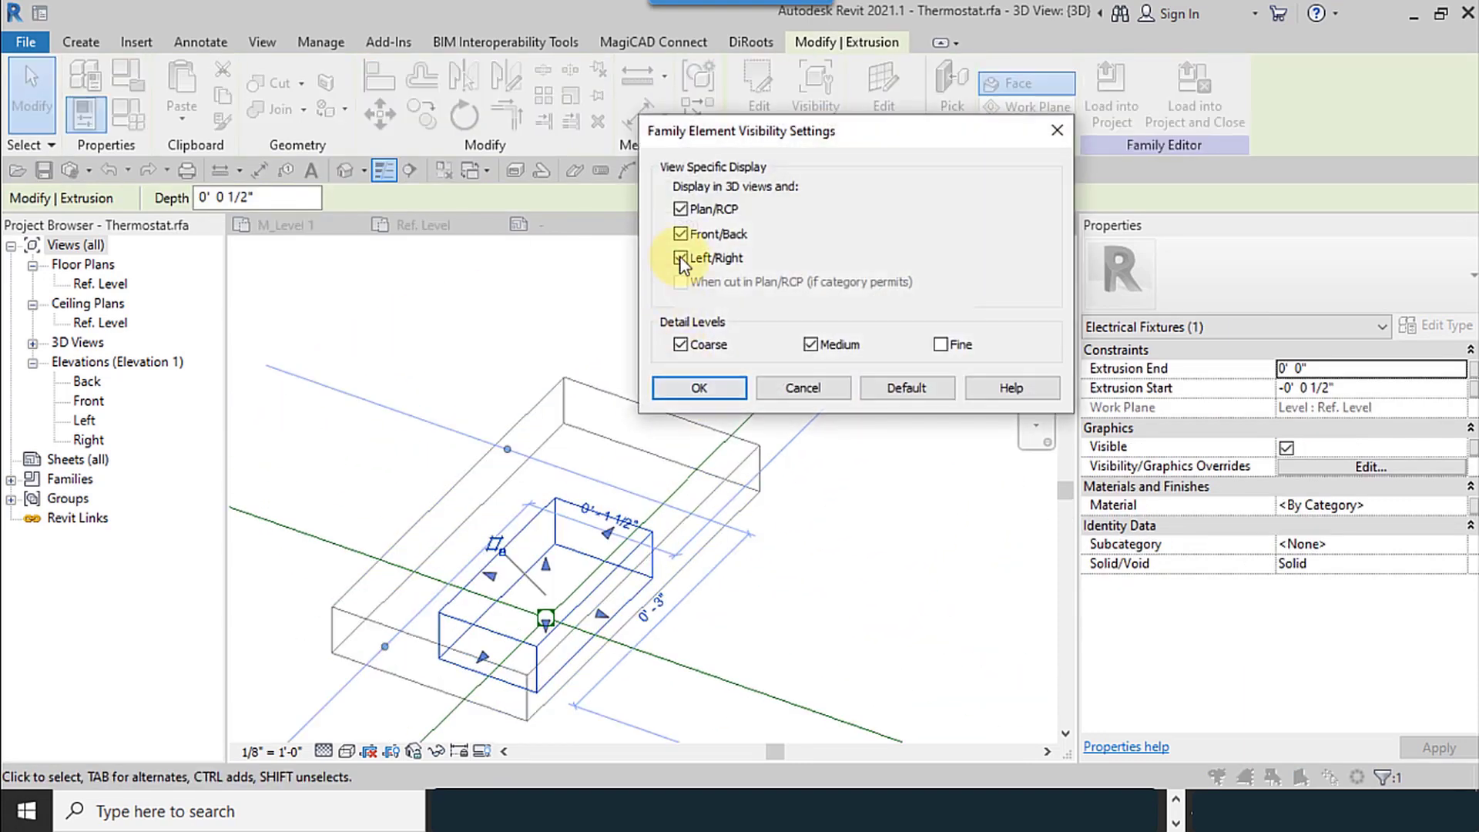
{"action": "left_click", "coordinate": [725, 402]}
Make the outer extrusion visible in all view directions and load the family into Mechanical_R21.rvt
{"action": "left_click", "coordinate": [657, 408]}
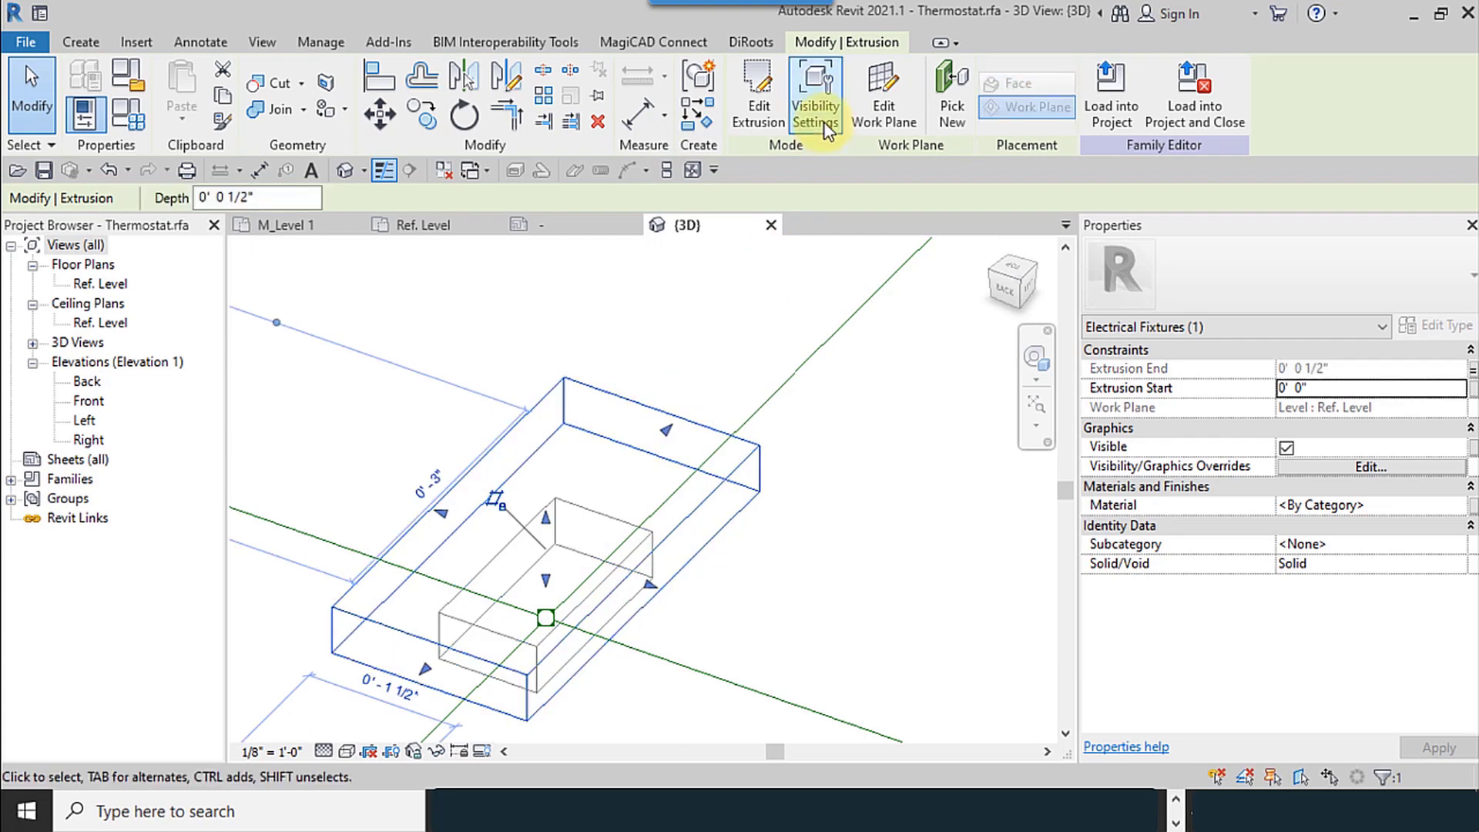
{"action": "left_click", "coordinate": [818, 116]}
{"action": "left_click", "coordinate": [680, 234]}
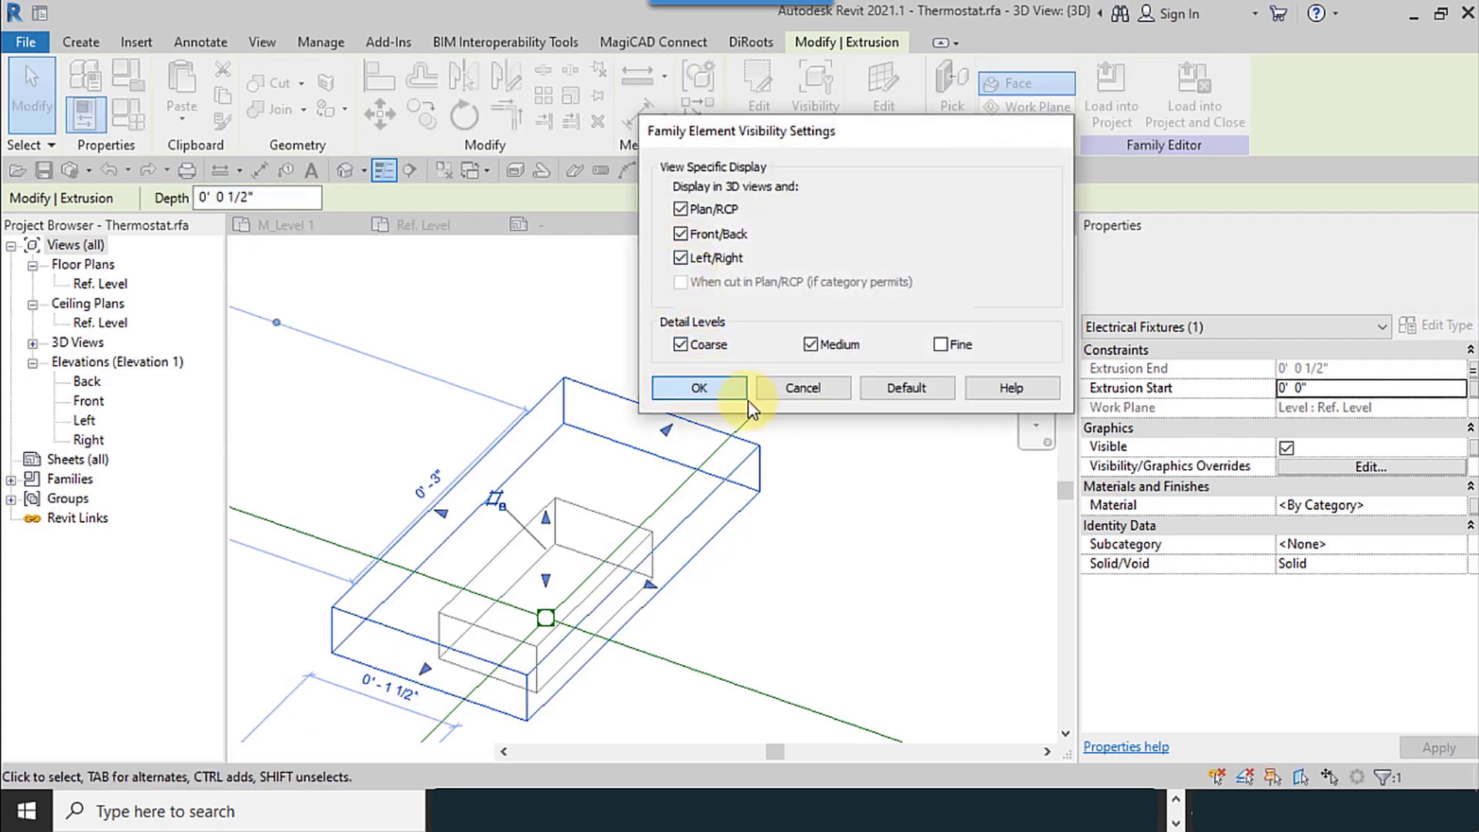
{"action": "left_click", "coordinate": [720, 389]}
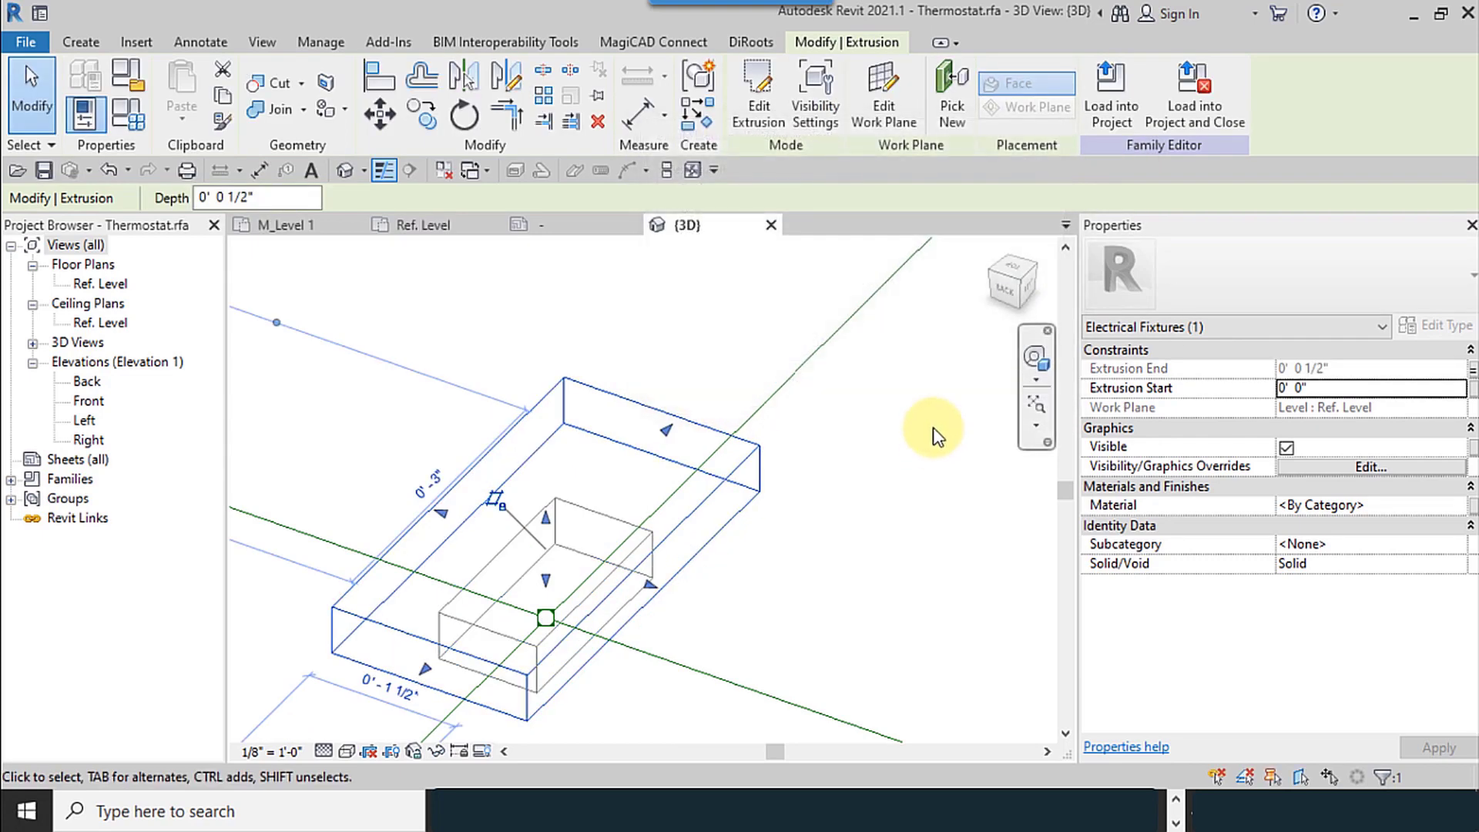
{"action": "left_click", "coordinate": [1115, 105]}
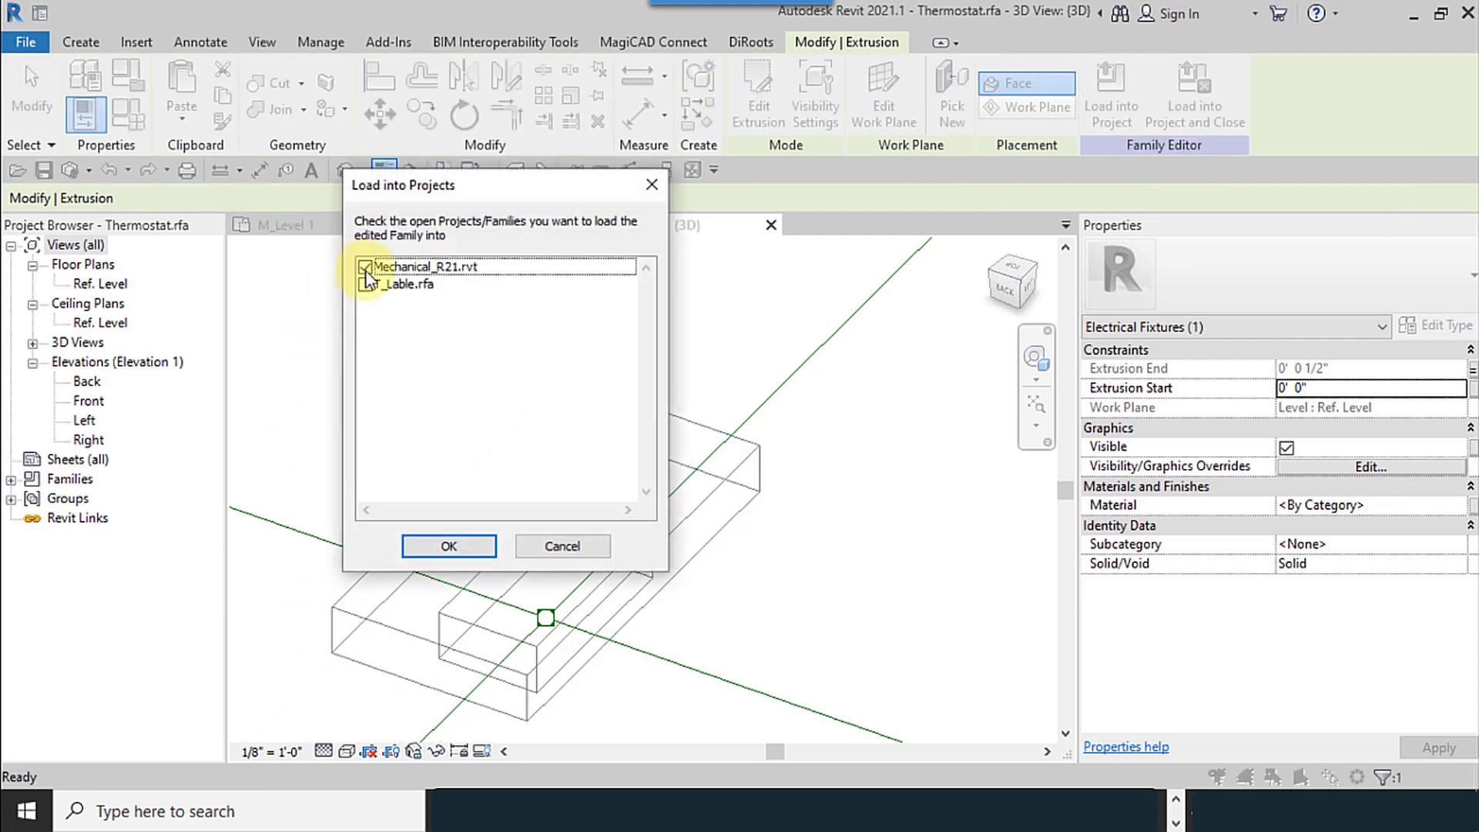
{"action": "left_click", "coordinate": [452, 546]}
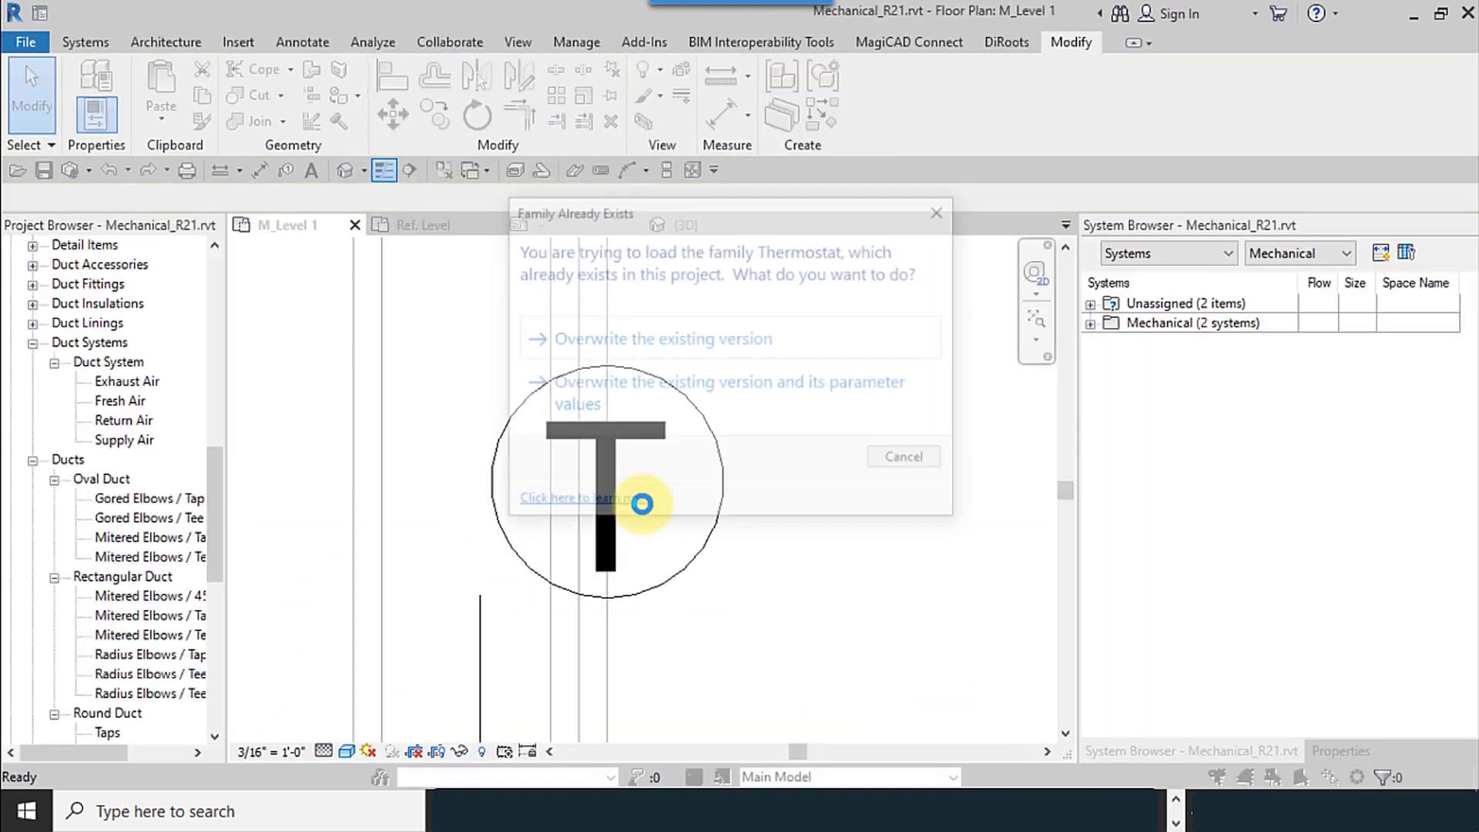
Overwrite the existing Thermostat family, then view the plan at Medium and back at Fine detail
{"action": "left_click", "coordinate": [630, 404]}
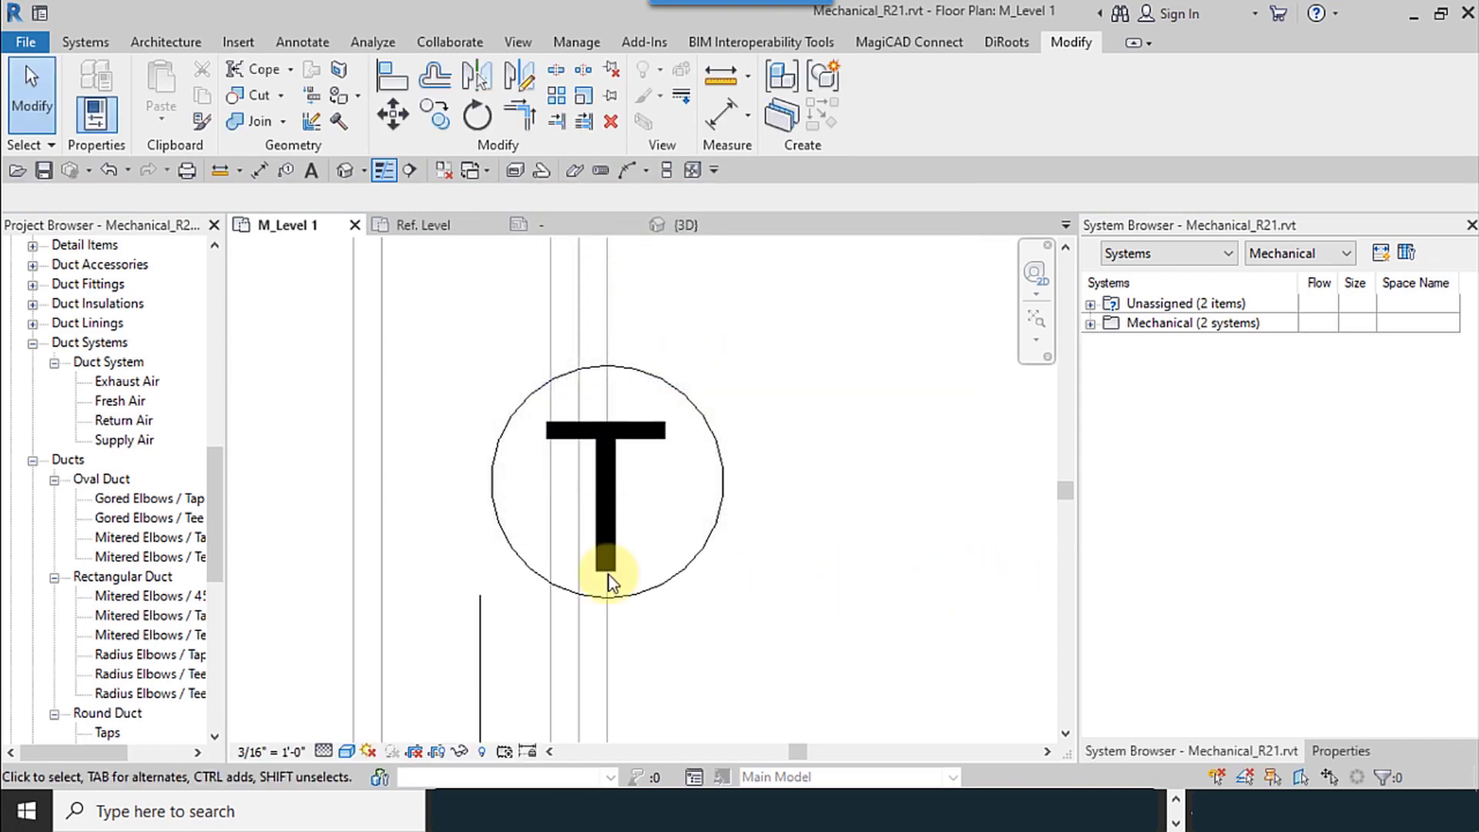
{"action": "left_click", "coordinate": [323, 752]}
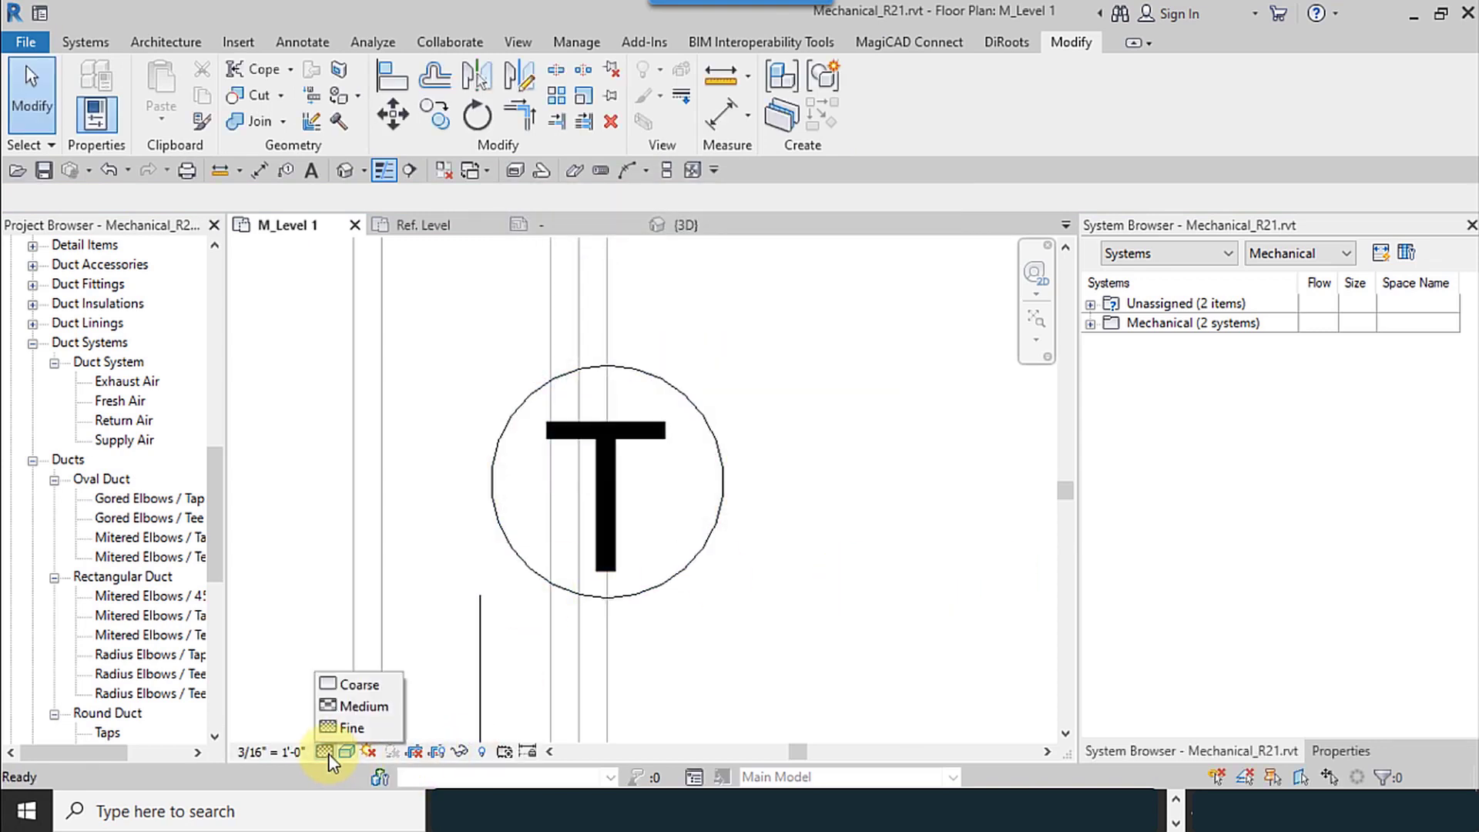
{"action": "left_click", "coordinate": [339, 710]}
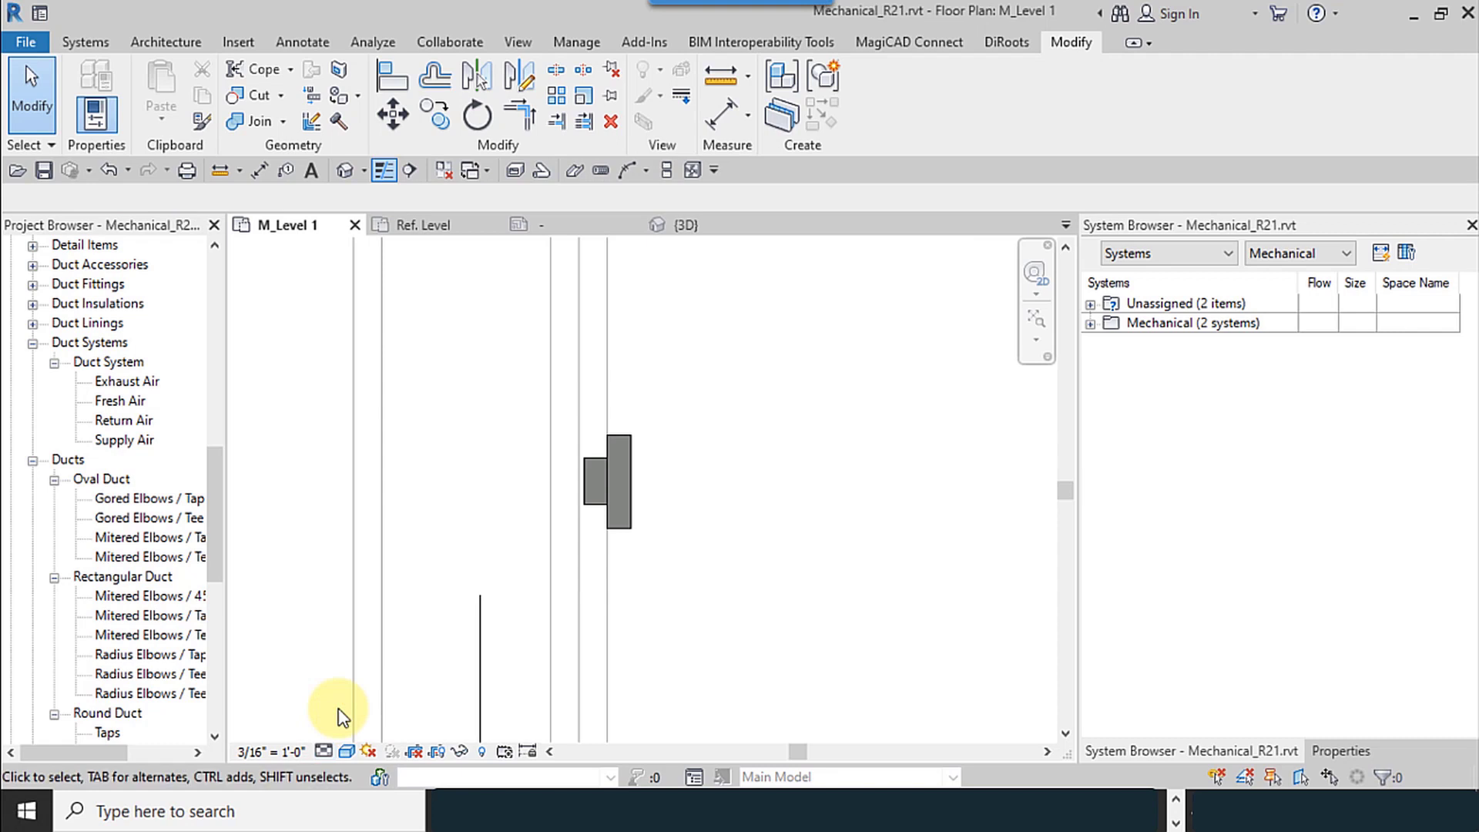
{"action": "left_click", "coordinate": [324, 752]}
{"action": "left_click", "coordinate": [340, 728]}
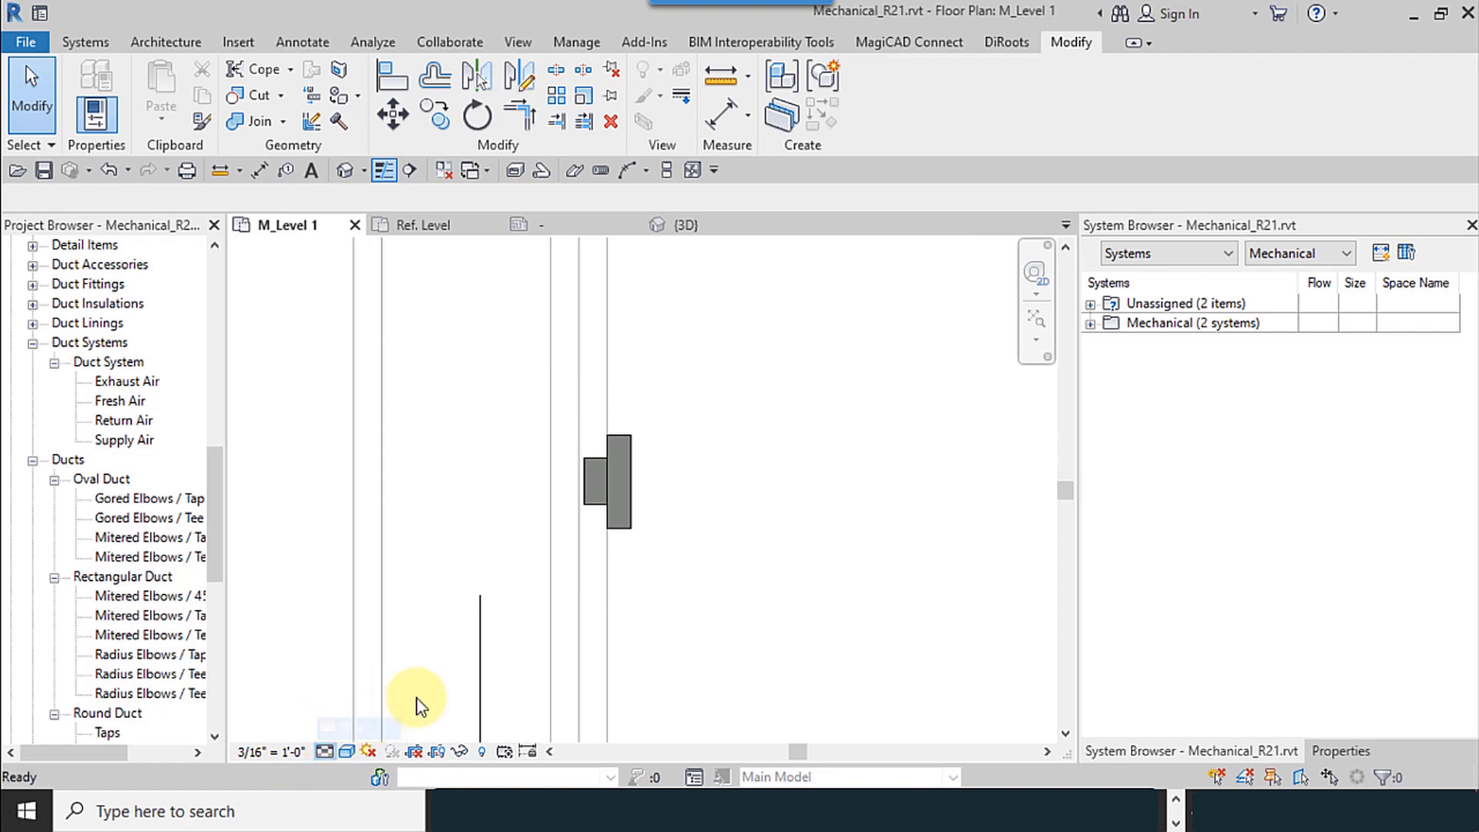
Zoom out over the surrounding duct layout and select the thermostat on the M_Level 1 wall
{"action": "scroll", "coordinate": [448, 552], "scroll_direction": "down", "scroll_amount": 4}
{"action": "scroll", "coordinate": [502, 548], "scroll_direction": "up", "scroll_amount": 5}
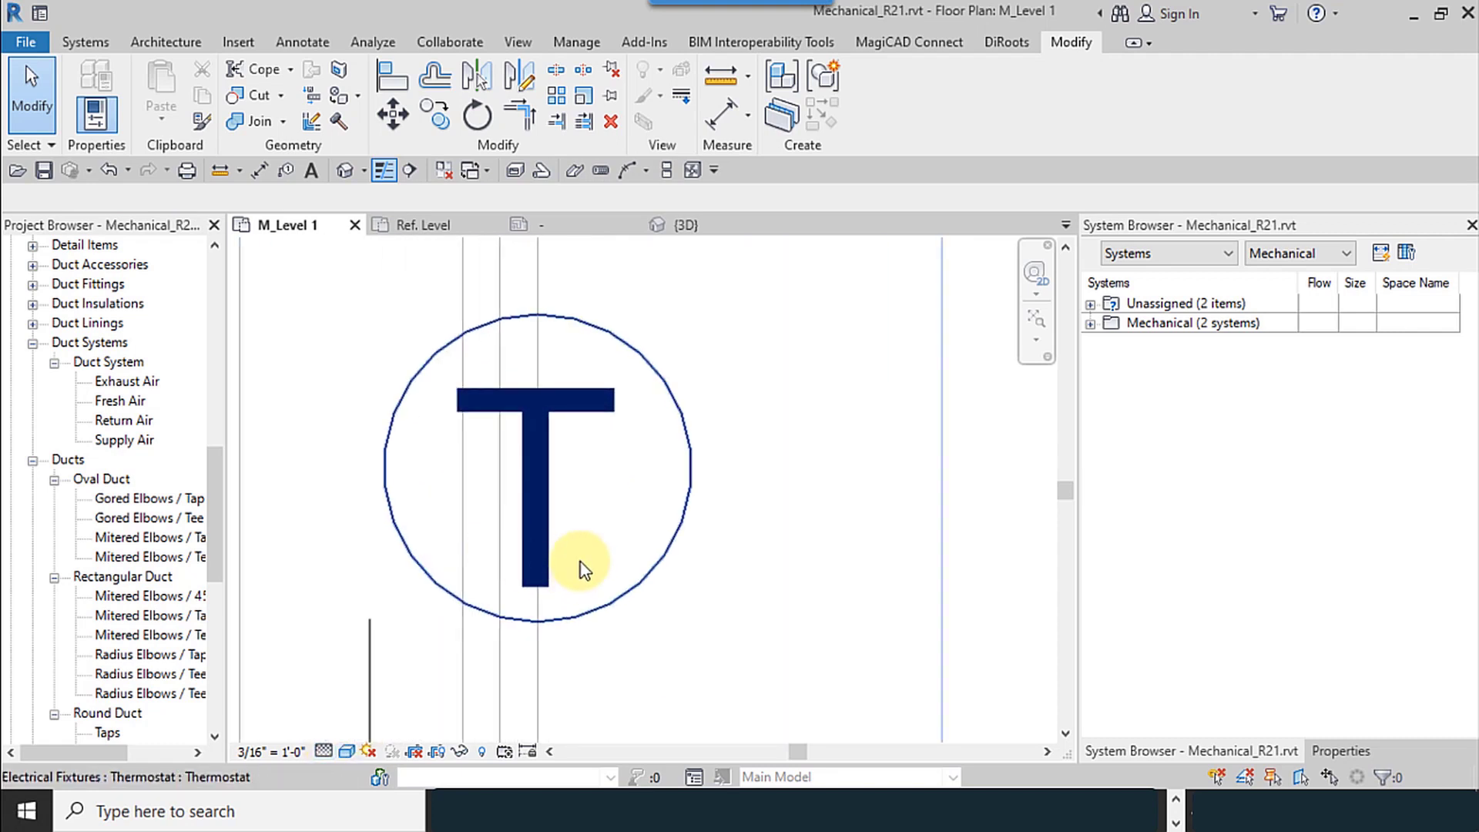
{"action": "scroll", "coordinate": [578, 565], "scroll_direction": "down", "scroll_amount": 6}
{"action": "mouse_move", "coordinate": [576, 556]}
{"action": "middle_mouse_down"}
{"action": "mouse_move", "coordinate": [697, 521]}
{"action": "mouse_move", "coordinate": [637, 568]}
{"action": "mouse_move", "coordinate": [539, 528]}
{"action": "mouse_move", "coordinate": [570, 545]}
{"action": "middle_mouse_up"}
{"action": "scroll", "coordinate": [580, 539], "scroll_direction": "down", "scroll_amount": 6}
{"action": "scroll", "coordinate": [608, 553], "scroll_direction": "up", "scroll_amount": 6}
{"action": "scroll", "coordinate": [584, 543], "scroll_direction": "down", "scroll_amount": 1}
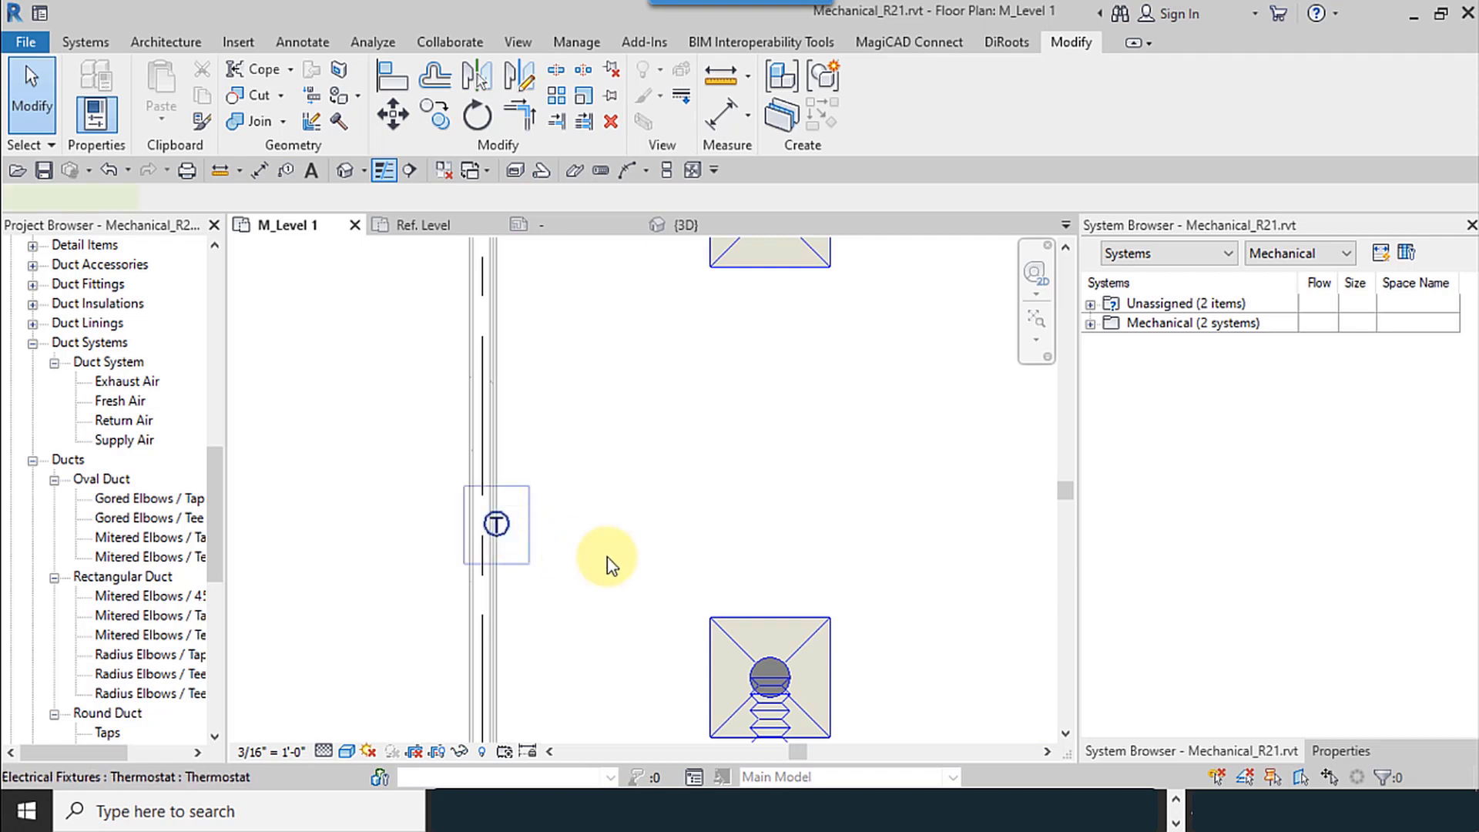
{"action": "left_click", "coordinate": [539, 551]}
{"action": "scroll", "coordinate": [385, 542], "scroll_direction": "up", "scroll_amount": 3}
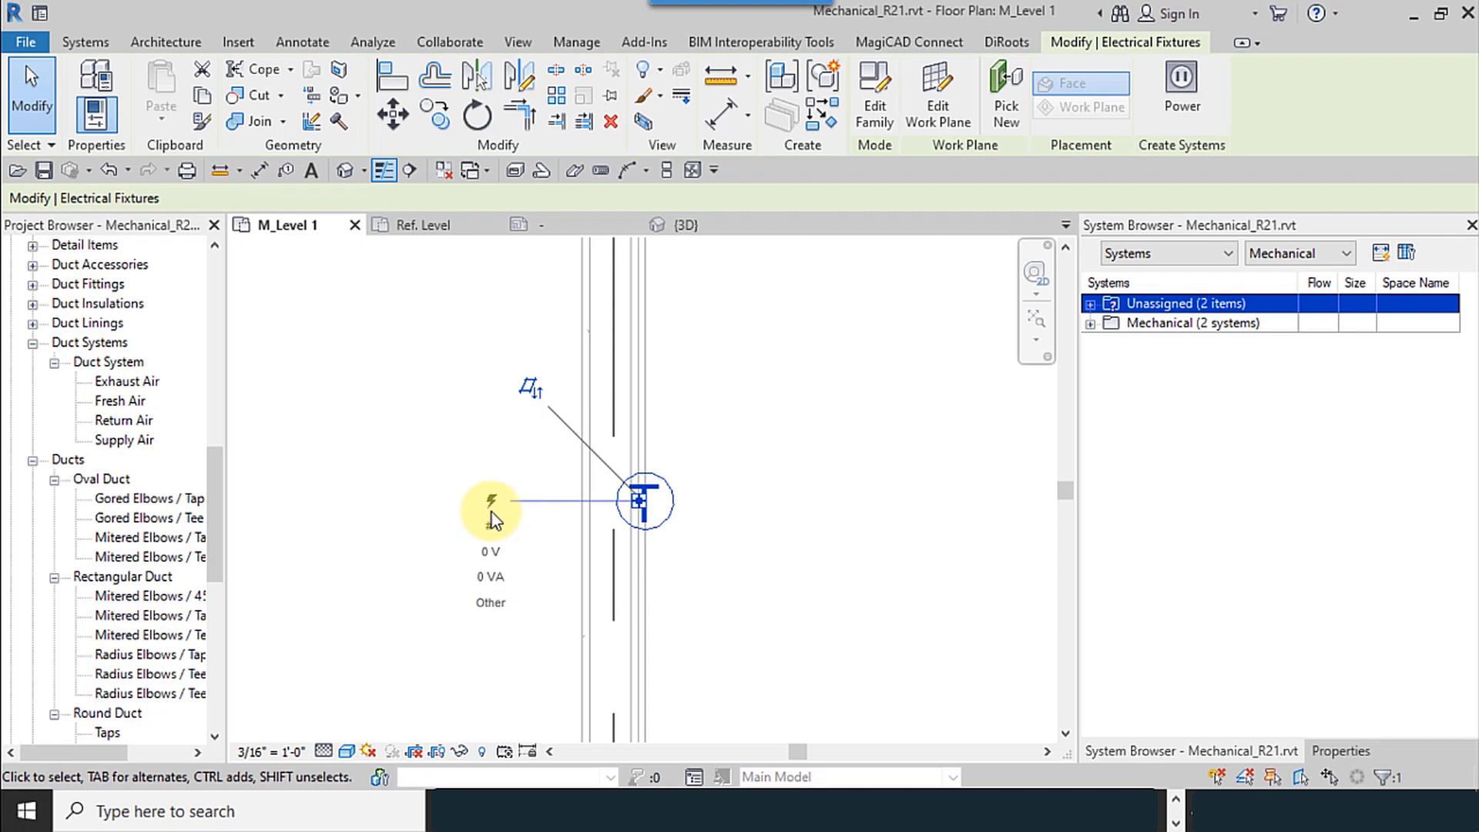
{"action": "scroll", "coordinate": [501, 539], "scroll_direction": "down", "scroll_amount": 3}
{"action": "mouse_move", "coordinate": [616, 543]}
{"action": "middle_mouse_down"}
{"action": "mouse_move", "coordinate": [591, 577]}
{"action": "mouse_move", "coordinate": [613, 528]}
{"action": "middle_mouse_up"}
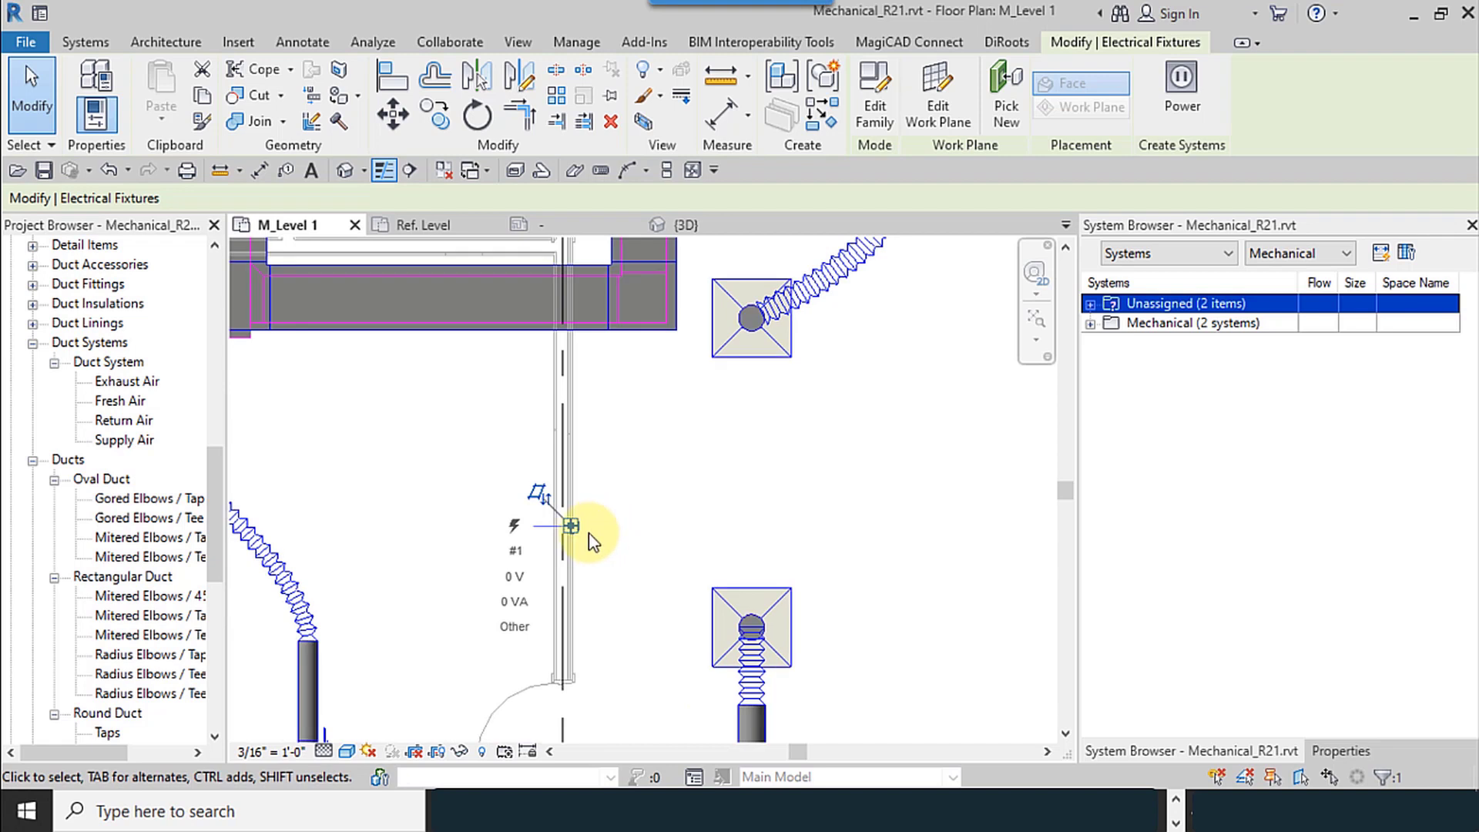